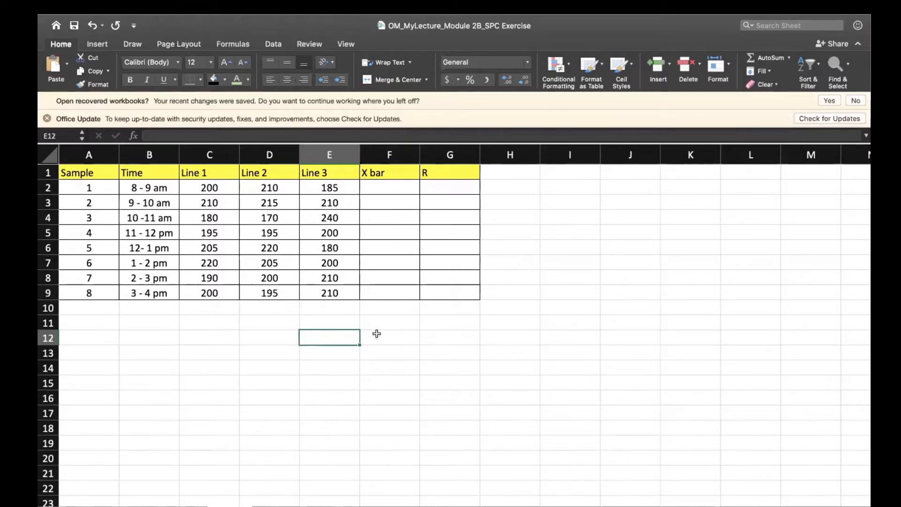
# Calculate each sample's X bar with =AVERAGE(C2:E2) in F2 and fill the formula down to F9.
pyautogui.click(386, 172)
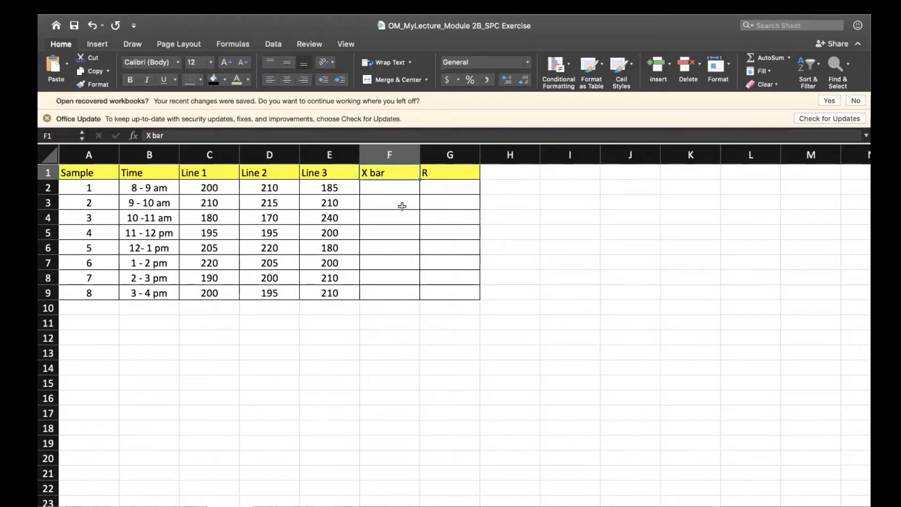
pyautogui.click(446, 169)
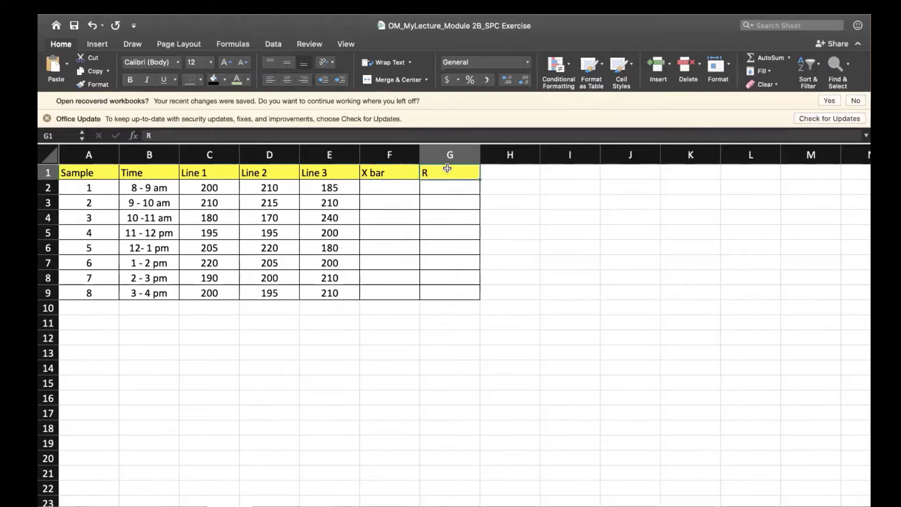
pyautogui.click(383, 187)
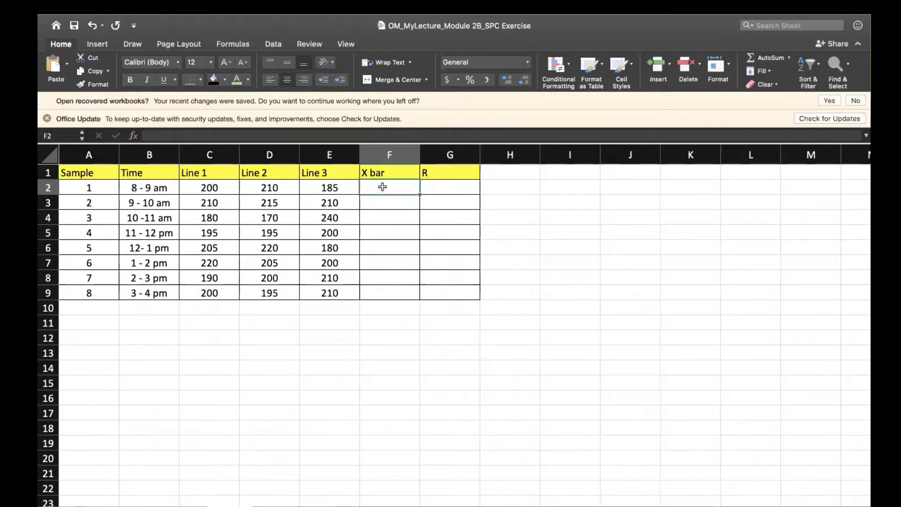
pyautogui.write('=')
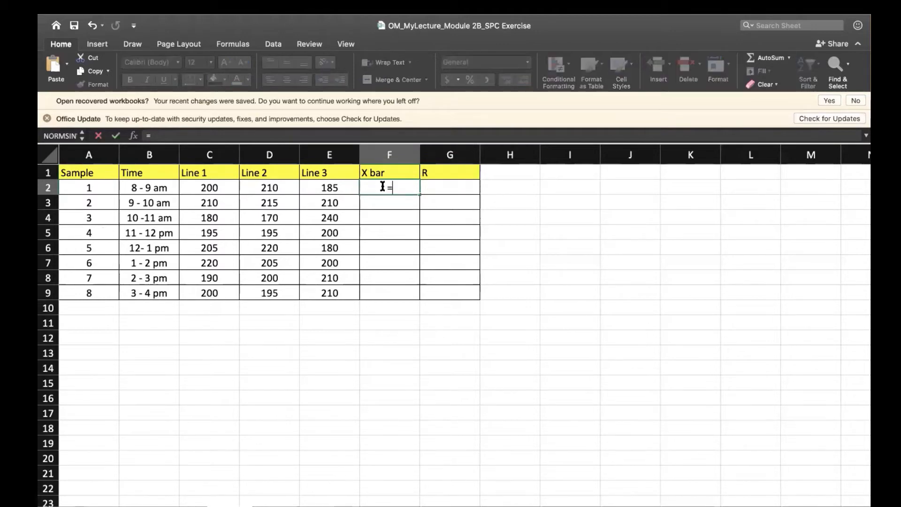
pyautogui.write('average(')
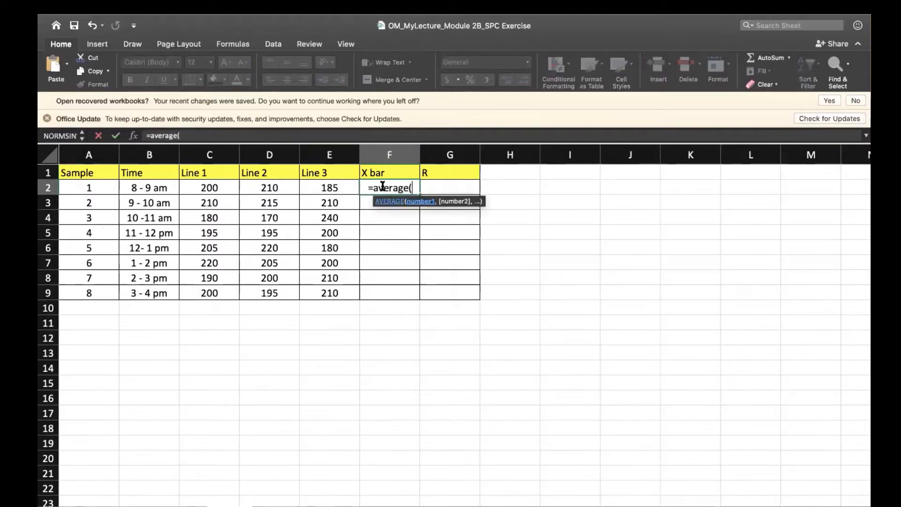
pyautogui.moveTo(220, 187); pyautogui.dragTo(326, 186)
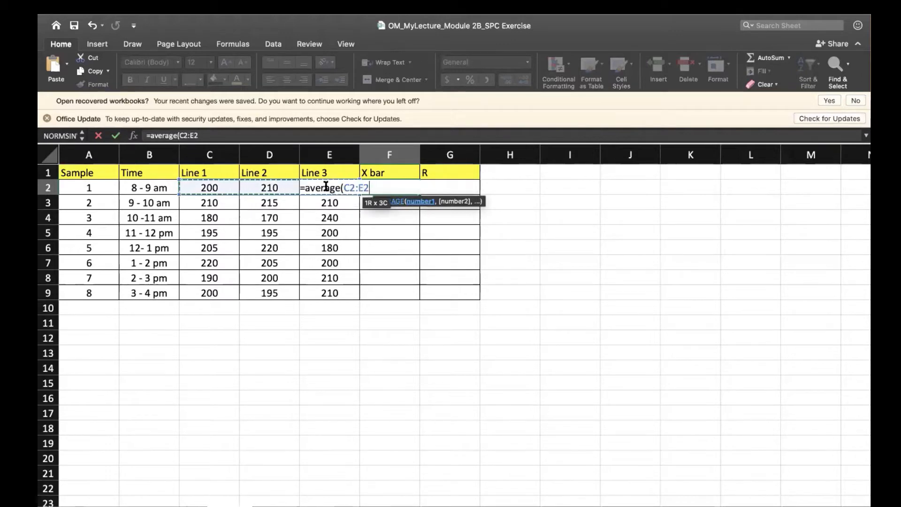
pyautogui.press('Return')
pyautogui.click(407, 188)
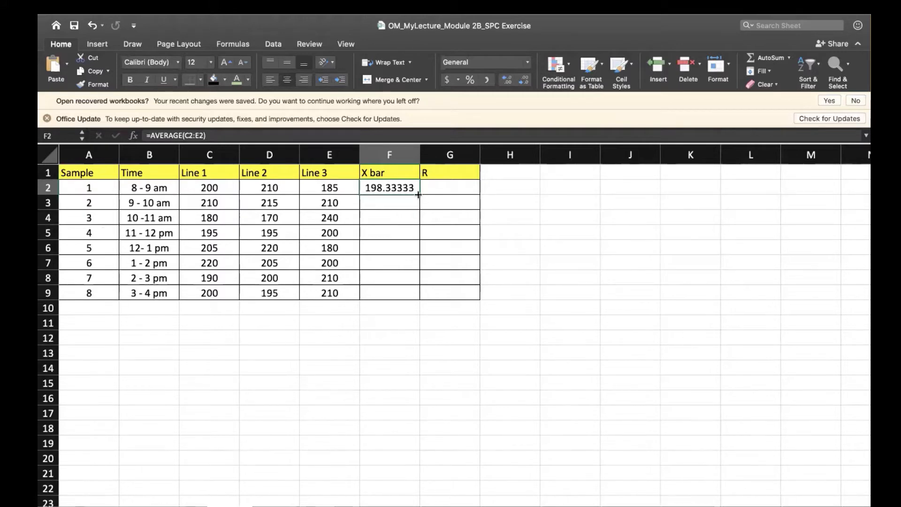
pyautogui.moveTo(418, 194); pyautogui.dragTo(408, 294)
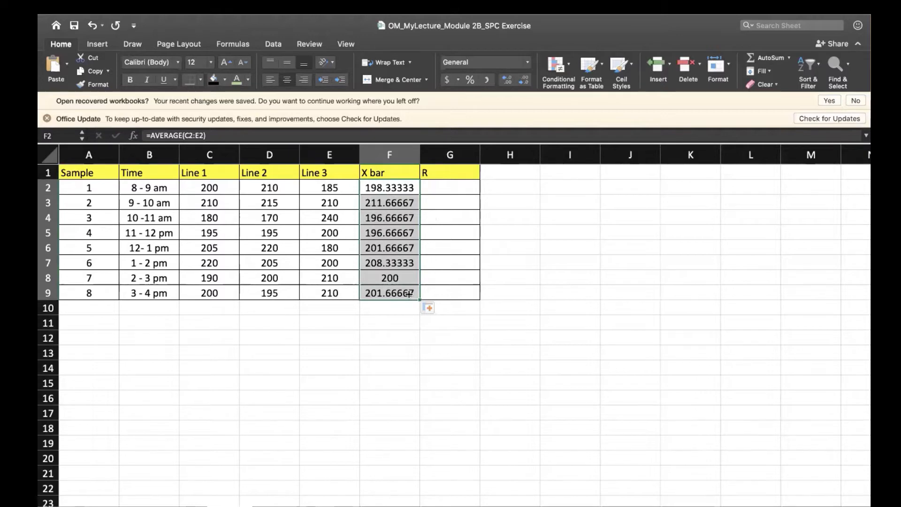
# Enter the label "X double bar" in cell E11 below the table.
pyautogui.click(337, 322)
pyautogui.write('X d')
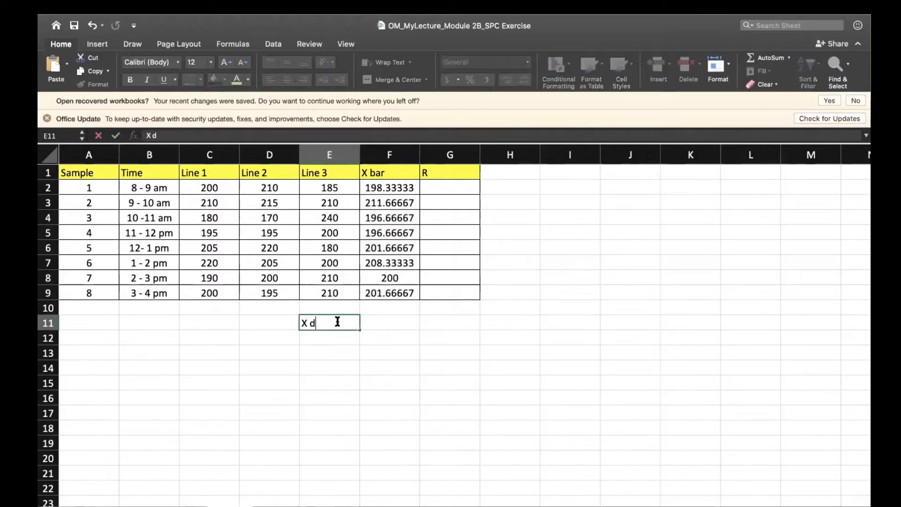
pyautogui.write('ouble gar')
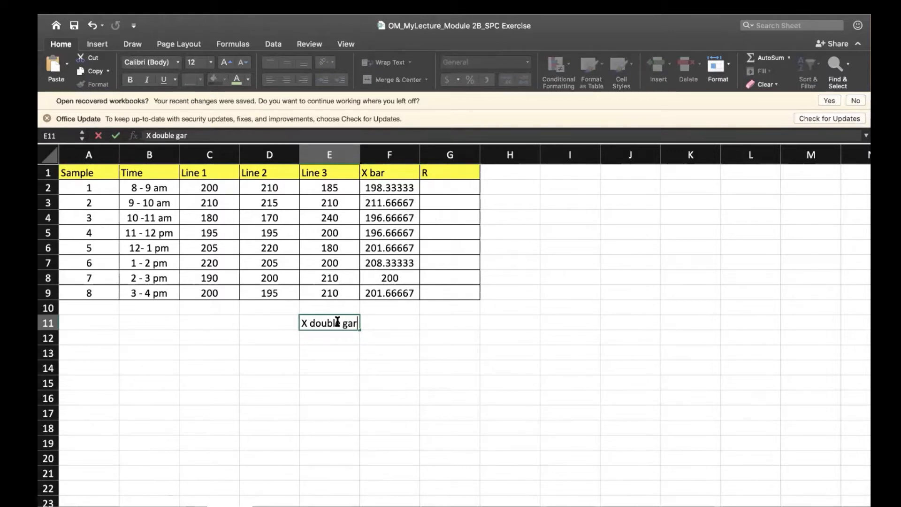
pyautogui.press('Return')
pyautogui.click(350, 323)
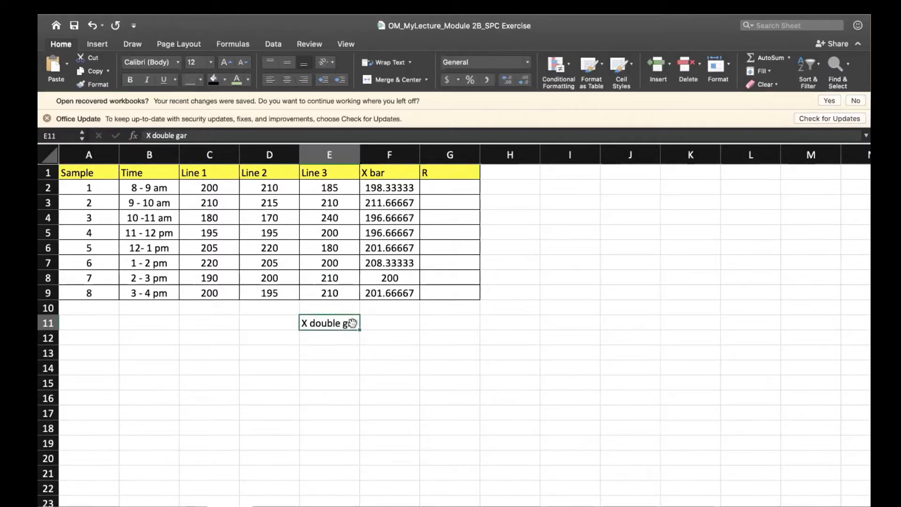
pyautogui.doubleClick(355, 323)
pyautogui.press('BackSpace')
pyautogui.press('BackSpace')
pyautogui.press('BackSpace')
pyautogui.write('bar')
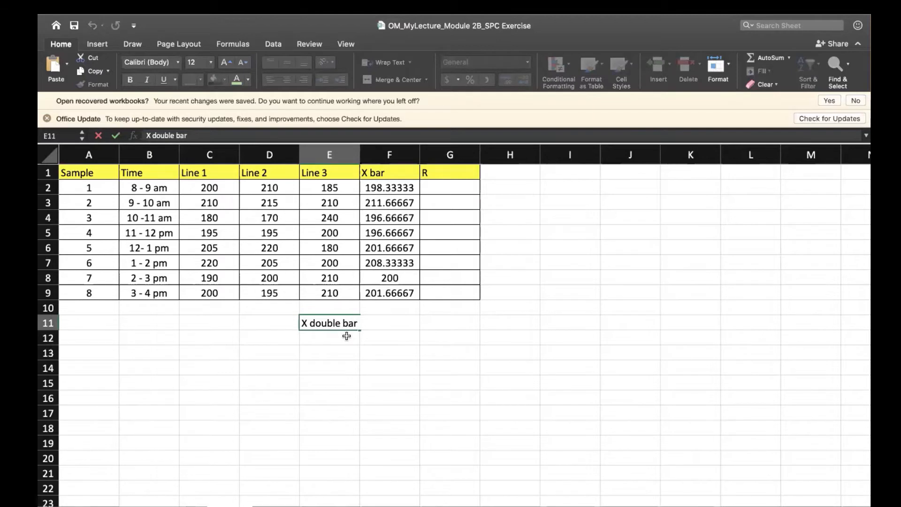
# Calculate the X double bar value in F11 as the average of F2:F9.
pyautogui.press('Tab')
pyautogui.write('=')
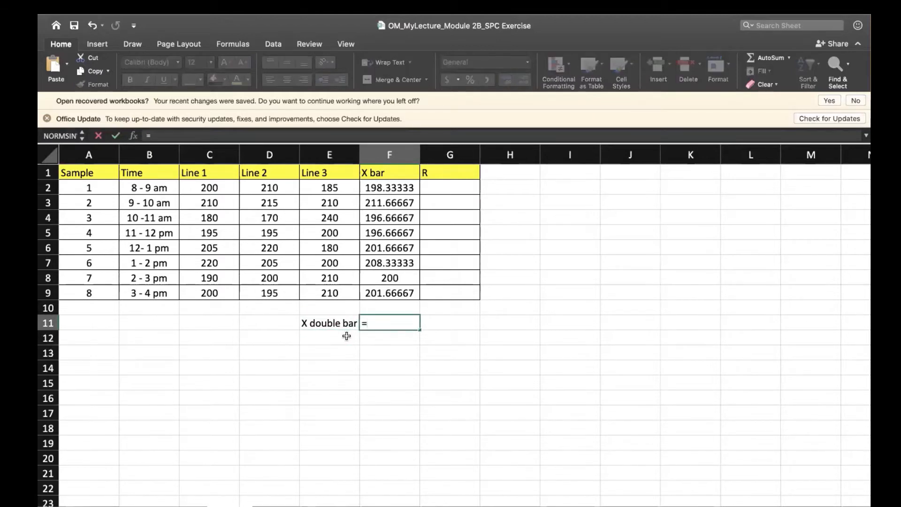
pyautogui.write('average(')
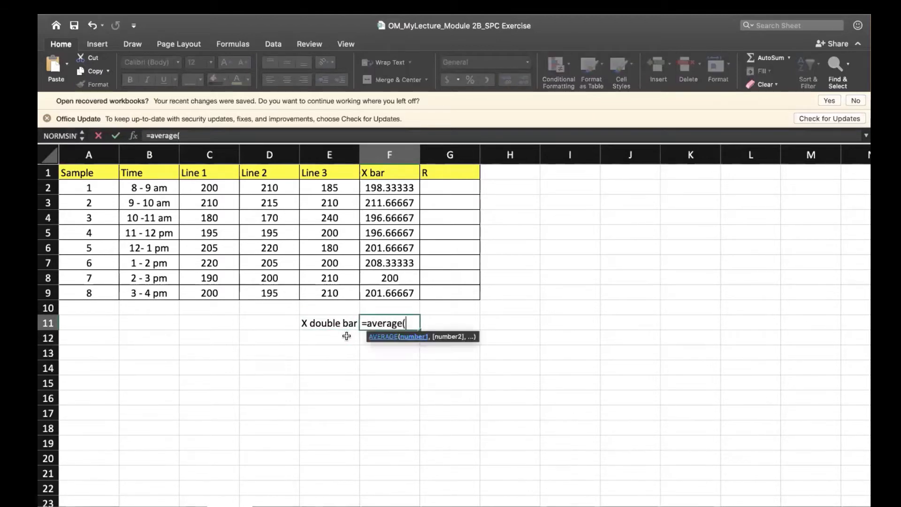
pyautogui.moveTo(385, 190); pyautogui.dragTo(386, 293)
pyautogui.press('Return')
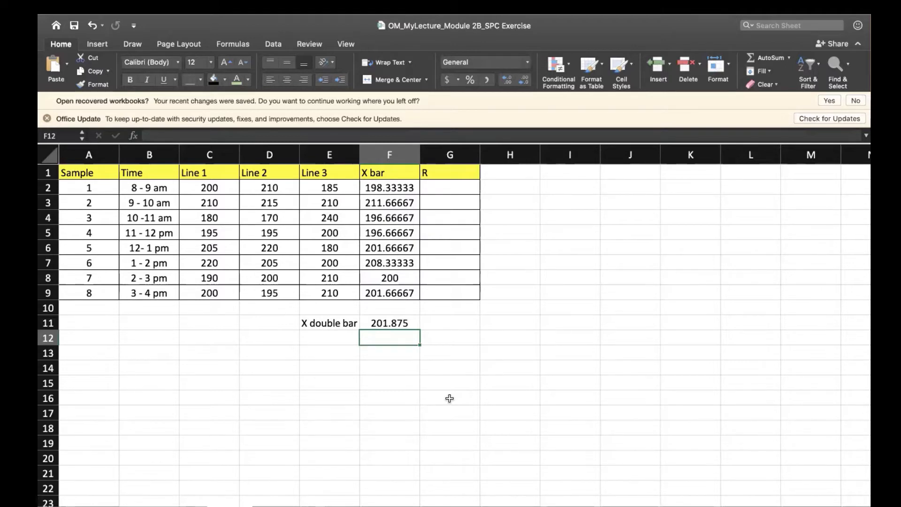
pyautogui.click(314, 324)
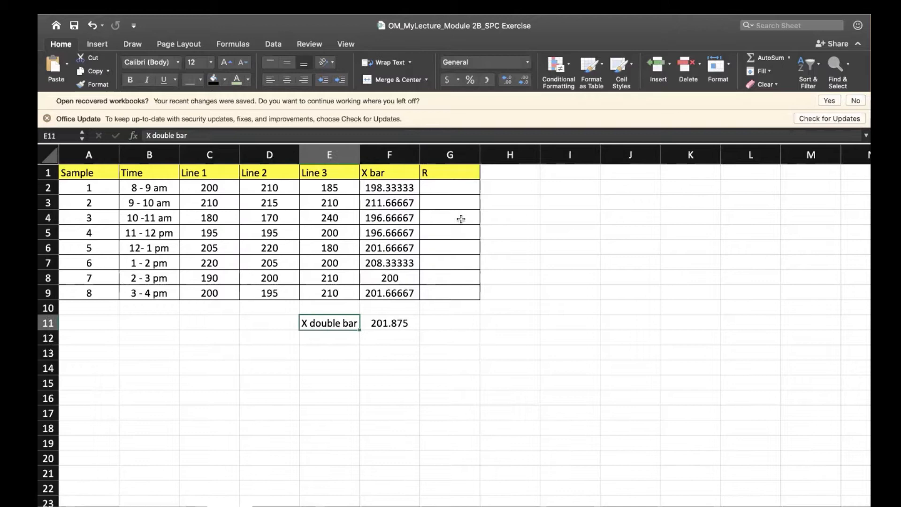
# Calculate each sample's range R with =MAX(C2:E2)-MIN(C2:E2) in G2 and fill the formula down to G9.
pyautogui.click(447, 192)
pyautogui.write('=')
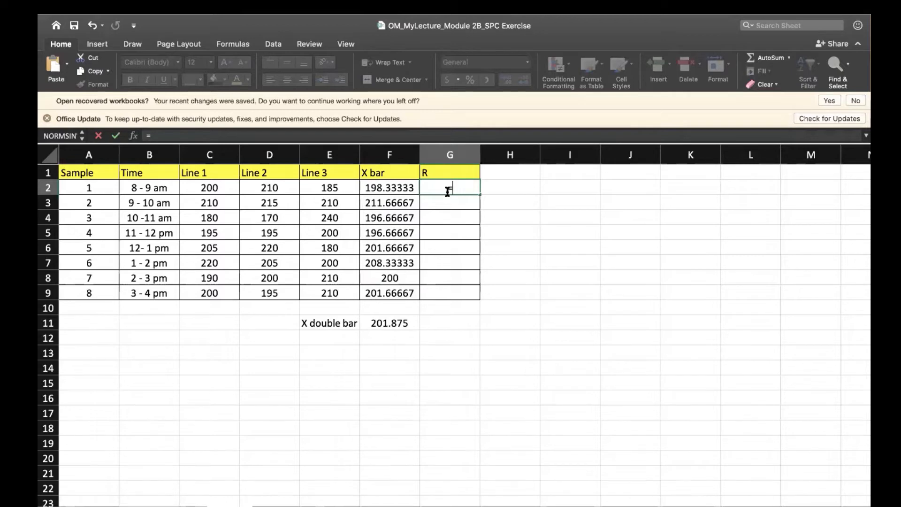
pyautogui.write('max(')
pyautogui.moveTo(209, 188); pyautogui.dragTo(325, 189)
pyautogui.write(')-min(')
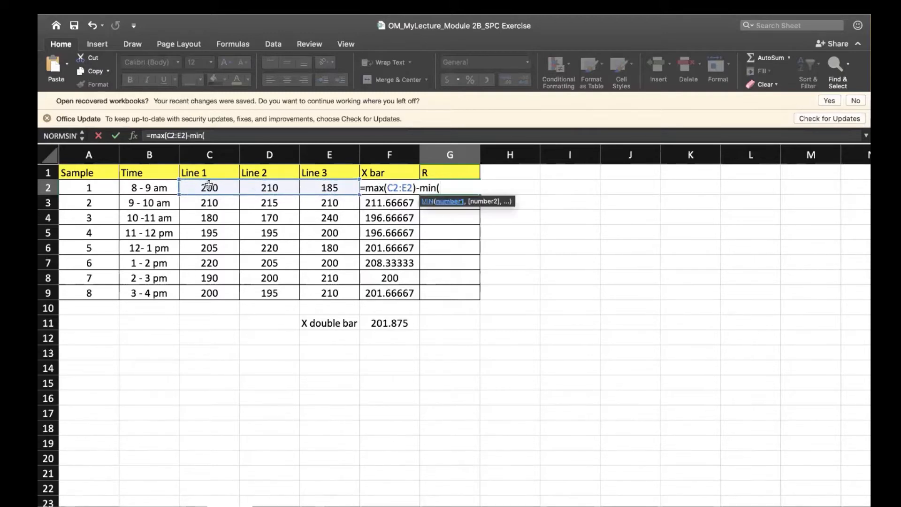
pyautogui.moveTo(210, 187); pyautogui.dragTo(327, 184)
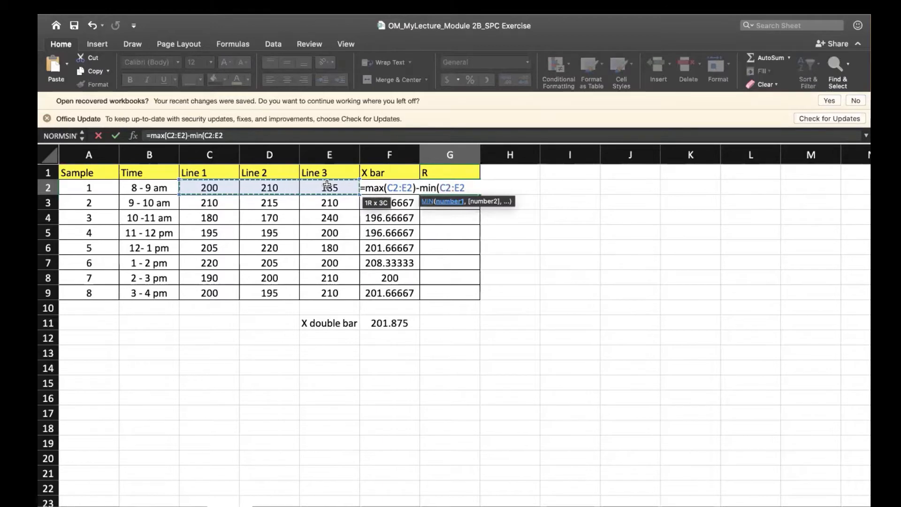
pyautogui.press('Return')
pyautogui.doubleClick(436, 187)
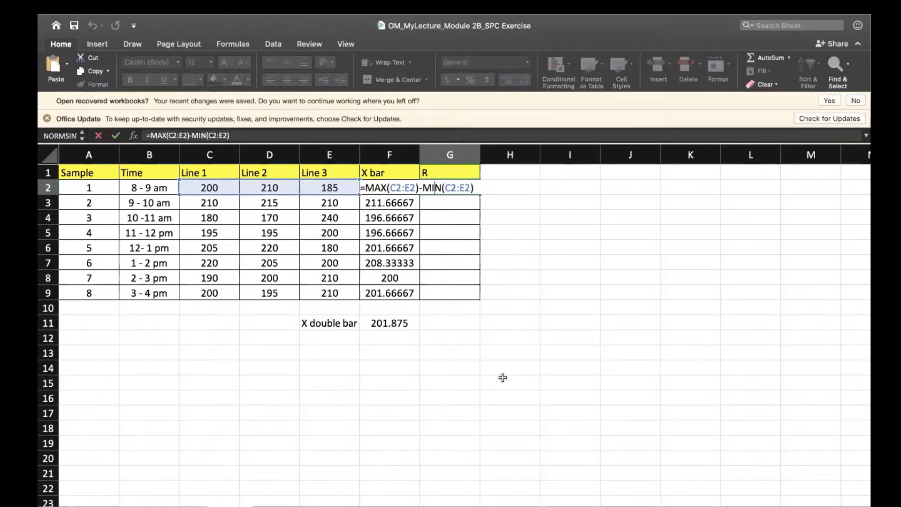
pyautogui.press('Return')
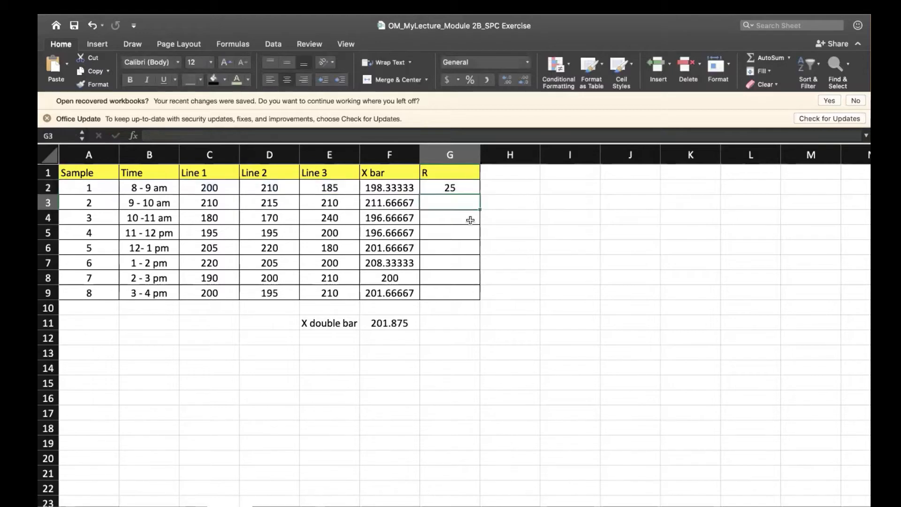
pyautogui.click(465, 188)
pyautogui.moveTo(479, 194); pyautogui.dragTo(483, 300)
# Calculate the average range in G11 with =AVERAGE(G2:G9).
pyautogui.click(435, 326)
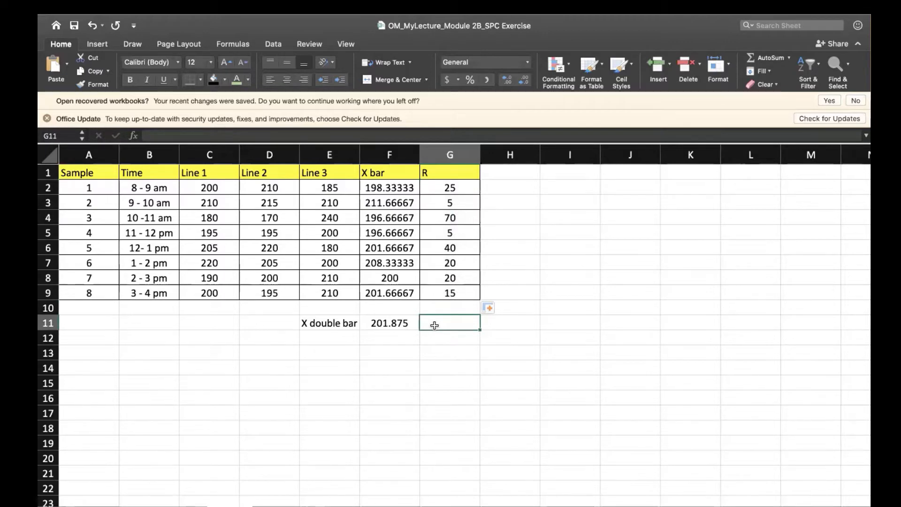
pyautogui.write('=')
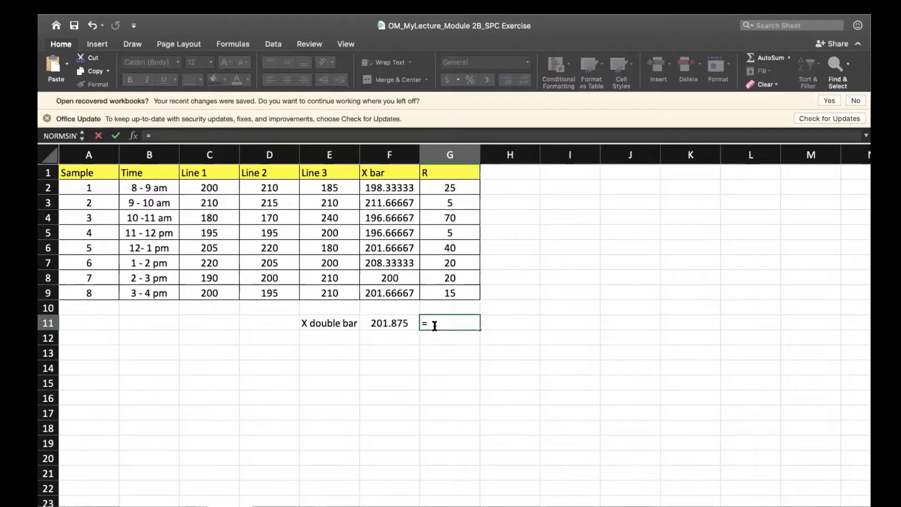
pyautogui.write('average(')
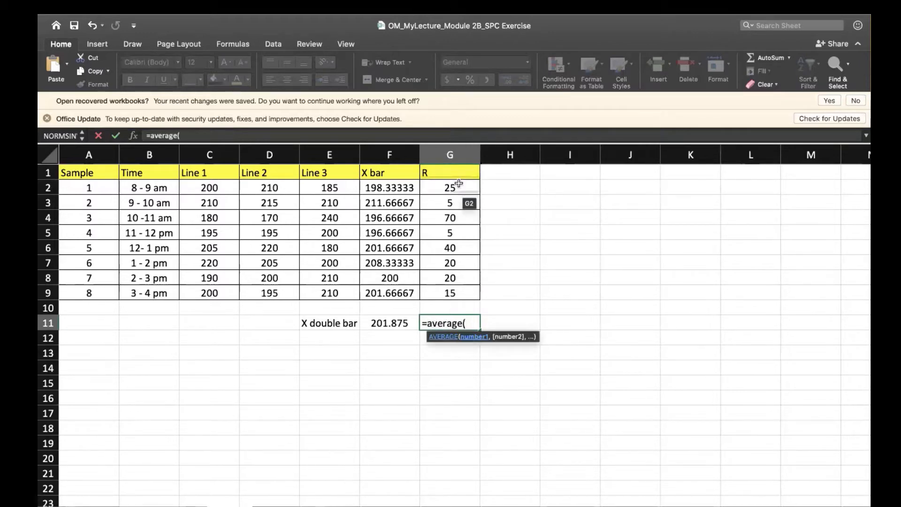
pyautogui.moveTo(449, 188); pyautogui.dragTo(450, 293)
pyautogui.press('Return')
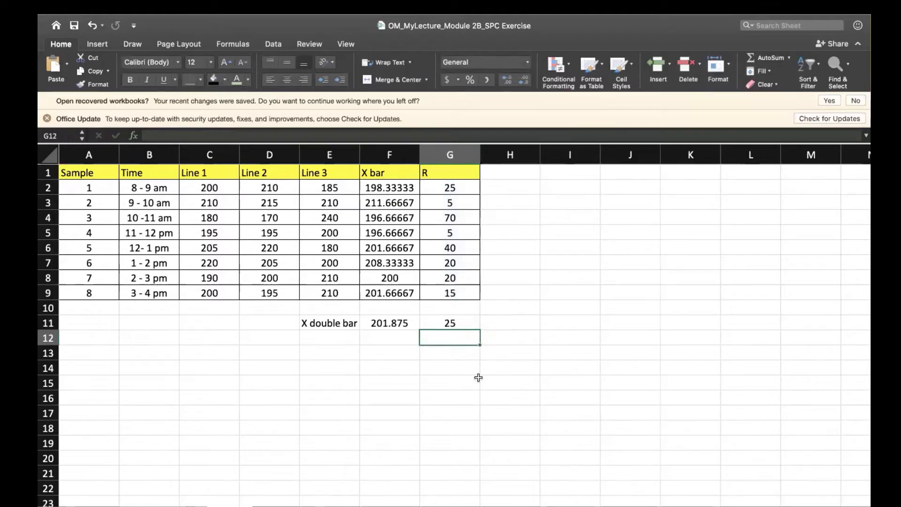
pyautogui.click(464, 323)
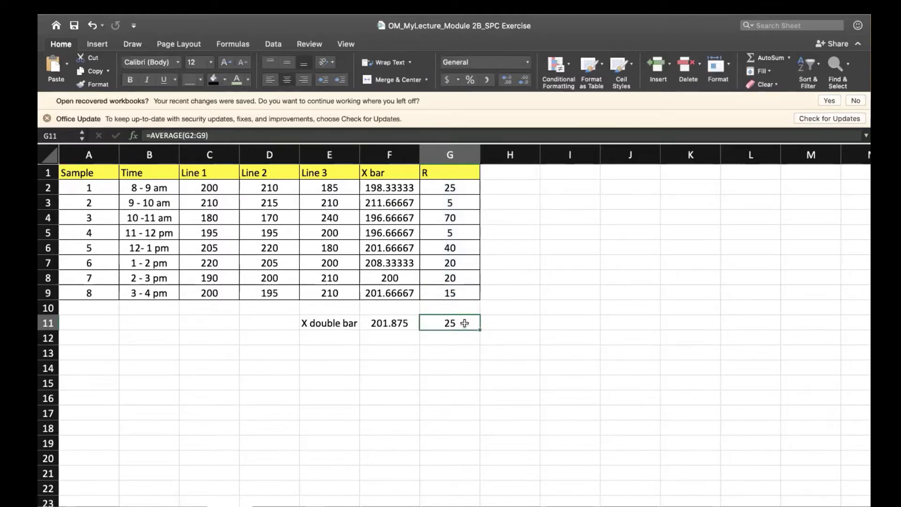
# Enter the label UCL in E13 and its formula as plain text, "X double bar + A2 * R bar", in F13.
pyautogui.click(320, 354)
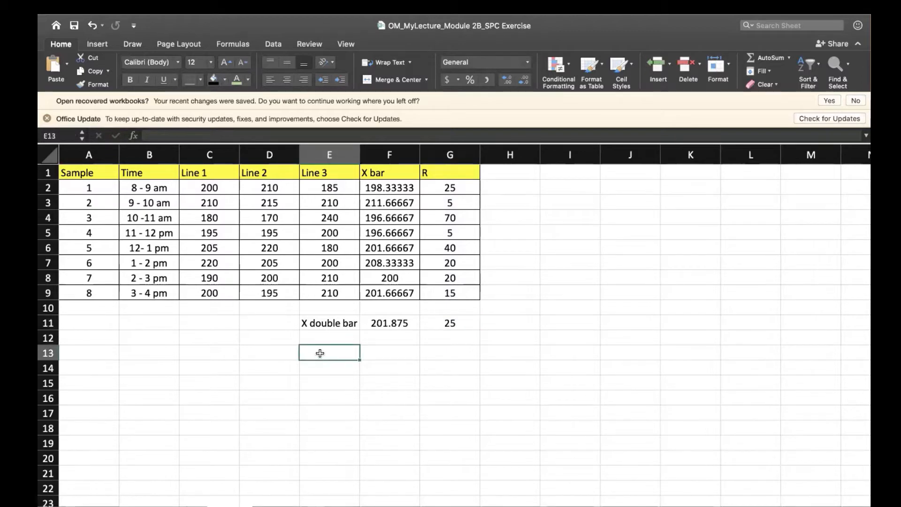
pyautogui.write('UCL')
pyautogui.press('Return')
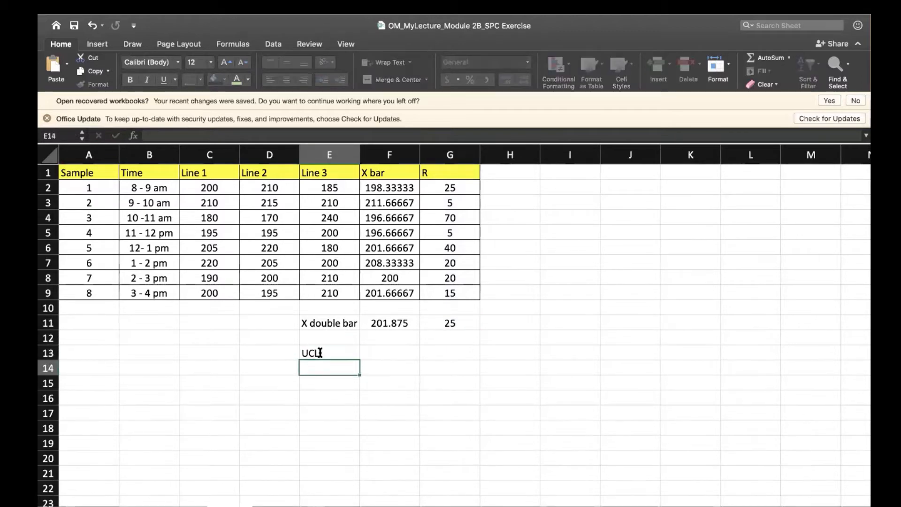
pyautogui.press('Right')
pyautogui.press('Up')
pyautogui.write('X ')
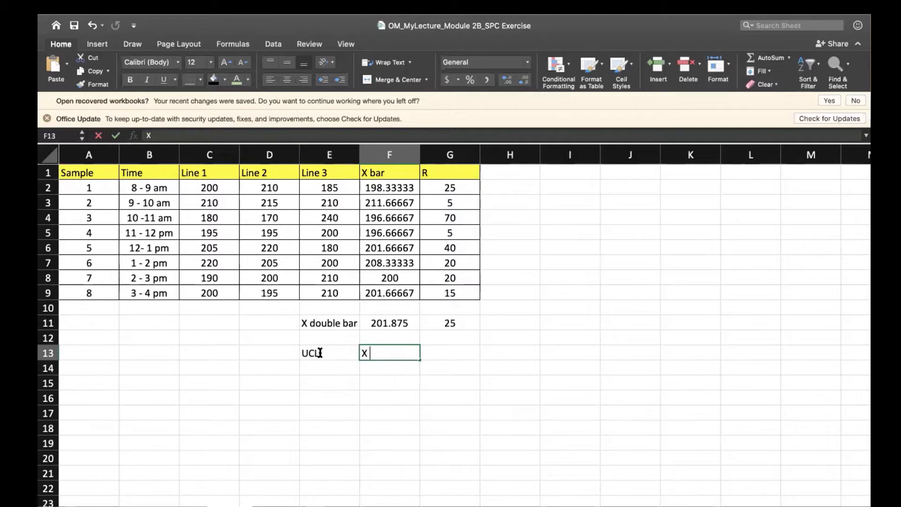
pyautogui.write('double bar +')
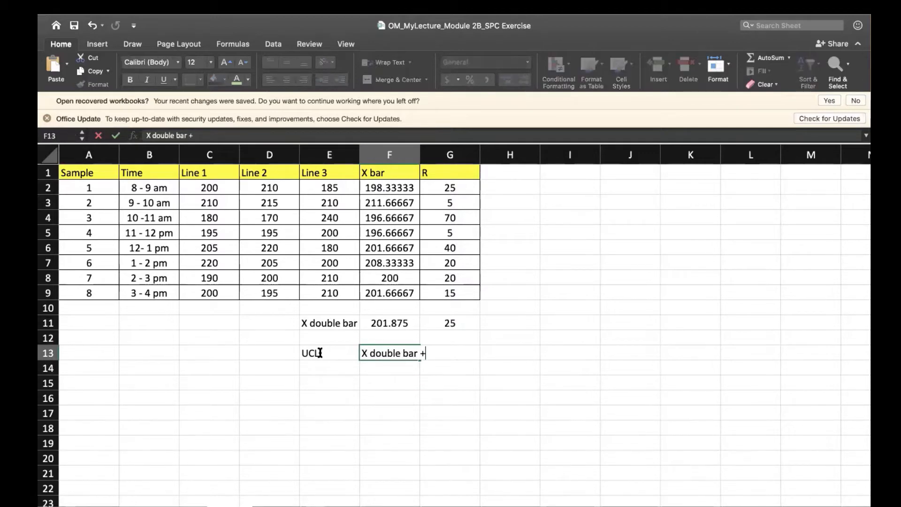
pyautogui.write(' Ax')
pyautogui.press('BackSpace')
pyautogui.write('2 ')
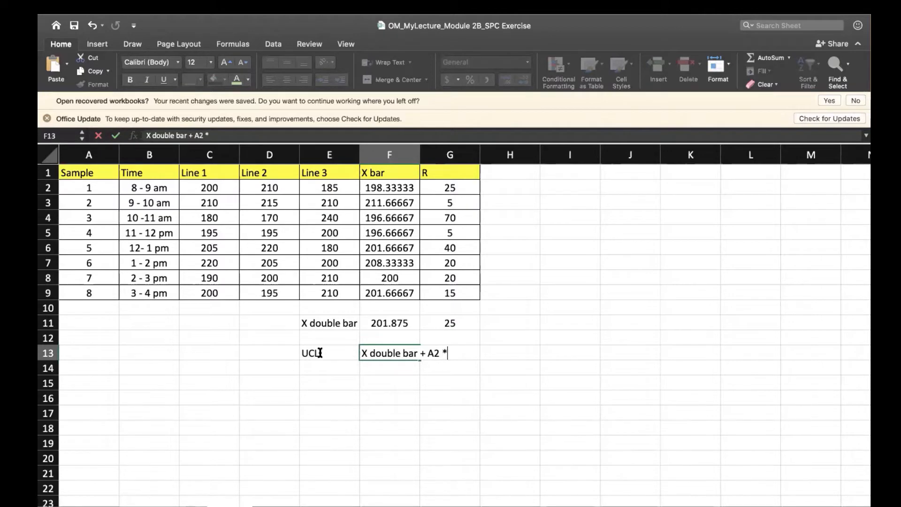
pyautogui.write('* R bar')
pyautogui.press('Return')
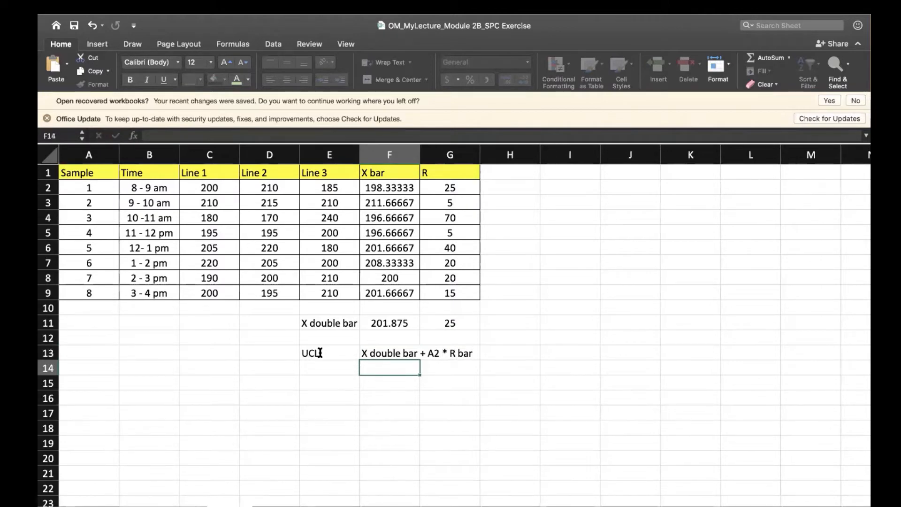
# Enter the label CL in E14 and its formula as plain text, "X double bar", in F14.
pyautogui.press('Left')
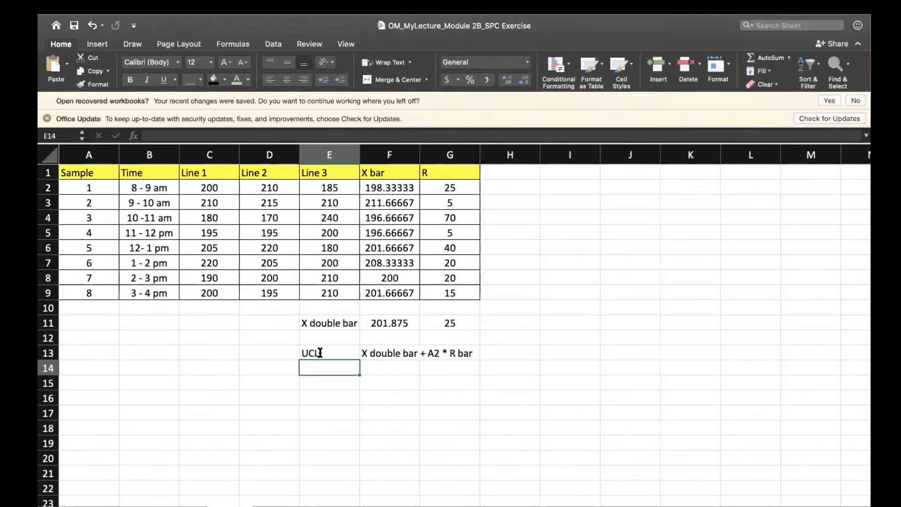
pyautogui.write('CL')
pyautogui.press('Return')
pyautogui.press('Right')
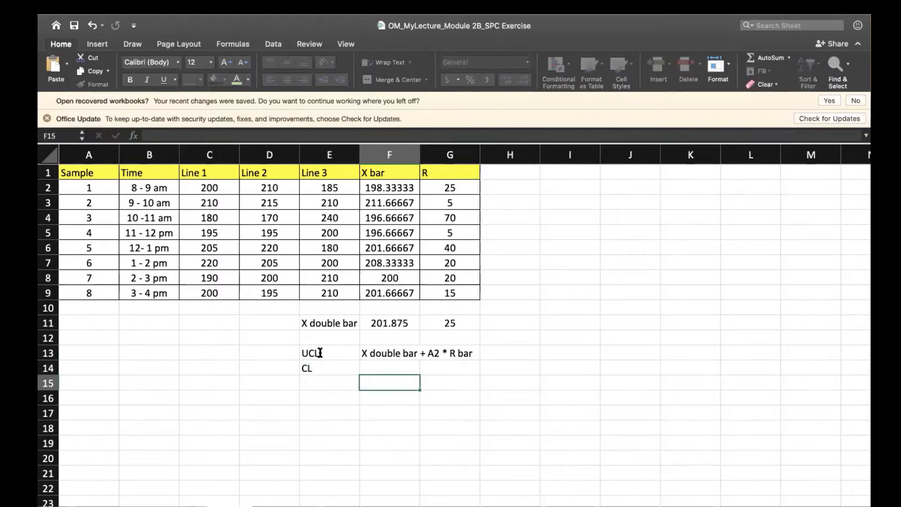
pyautogui.press('Up')
pyautogui.write('X double ')
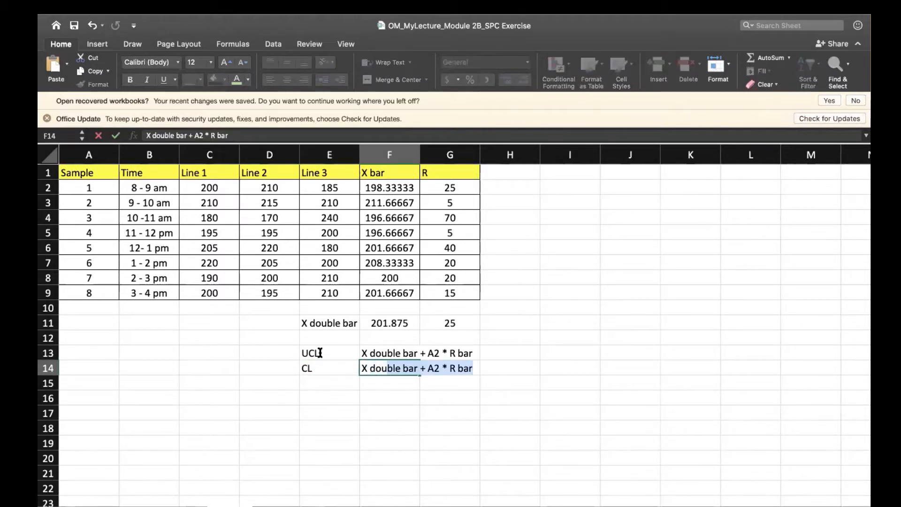
pyautogui.write('bar')
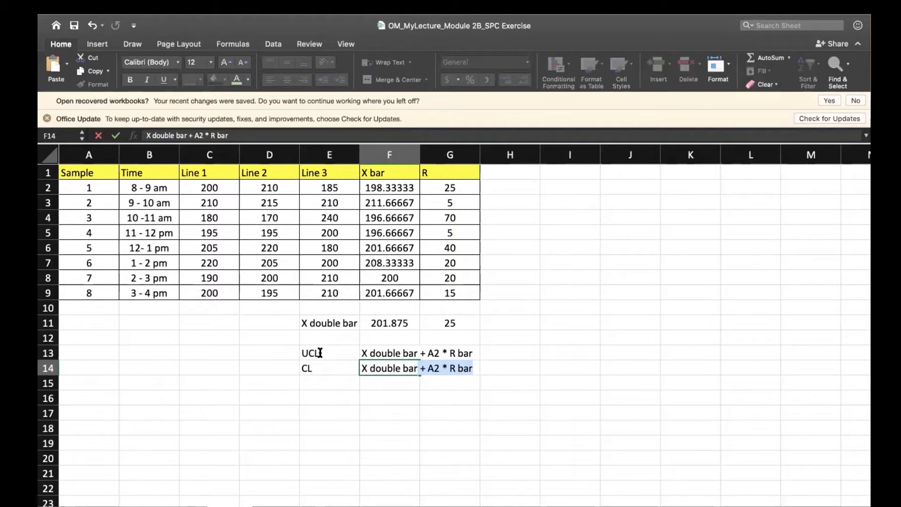
pyautogui.press('Delete')
pyautogui.press('Return')
# Enter the label LCL in E15 and its formula as plain text, "X double bar - A2 * R bar", in F15.
pyautogui.press('Left')
pyautogui.write('L')
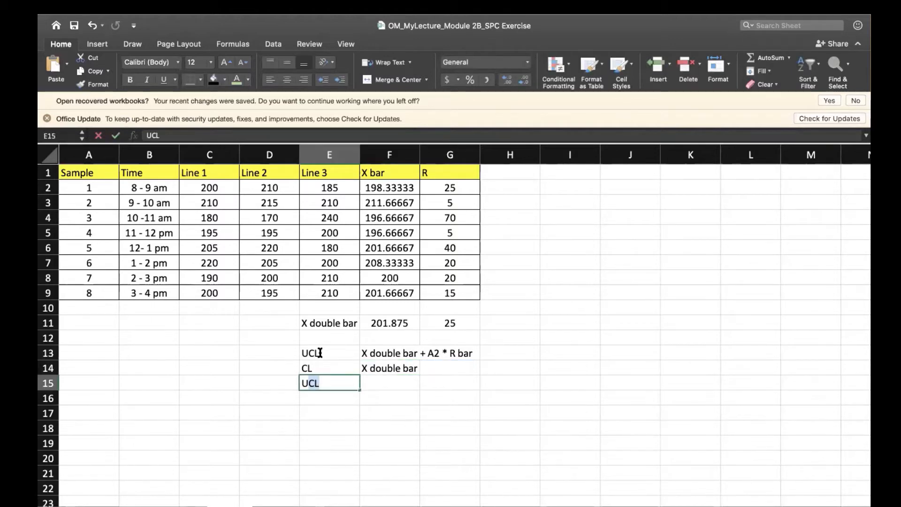
pyautogui.write('CL')
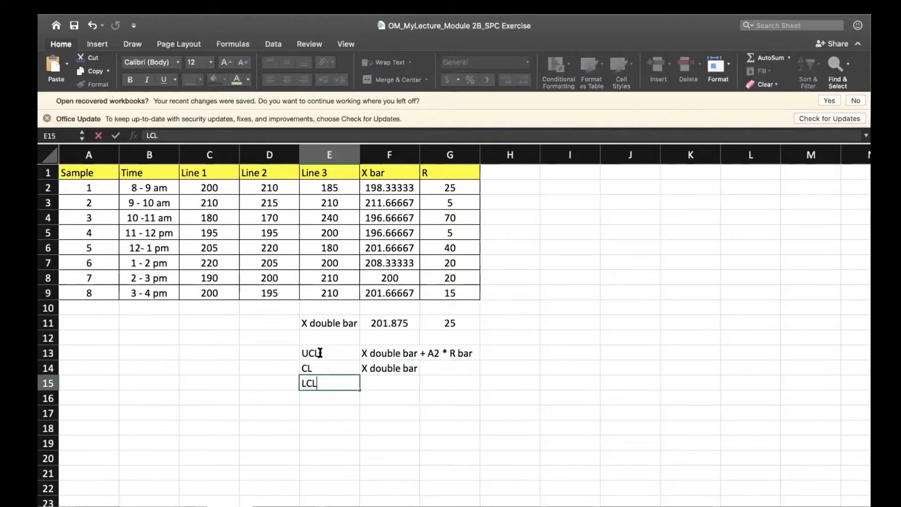
pyautogui.press('Tab')
pyautogui.write('X')
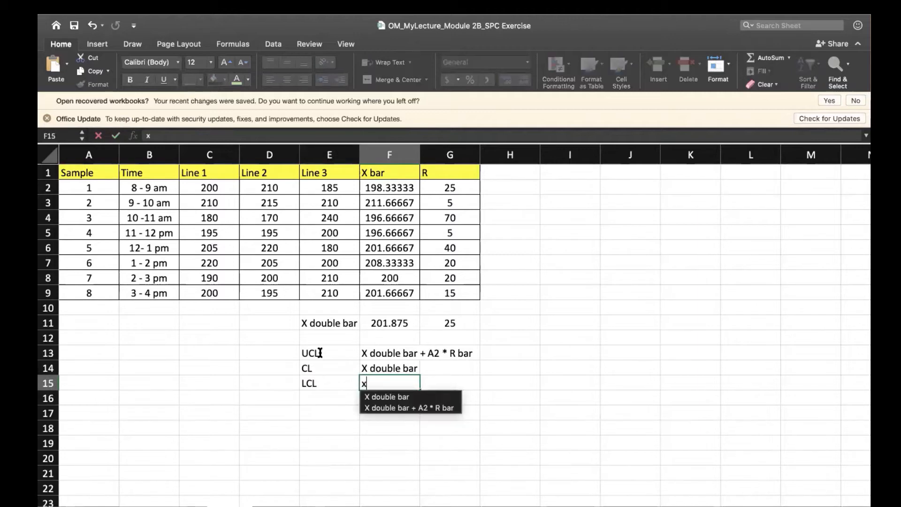
pyautogui.press('BackSpace')
pyautogui.write('X double')
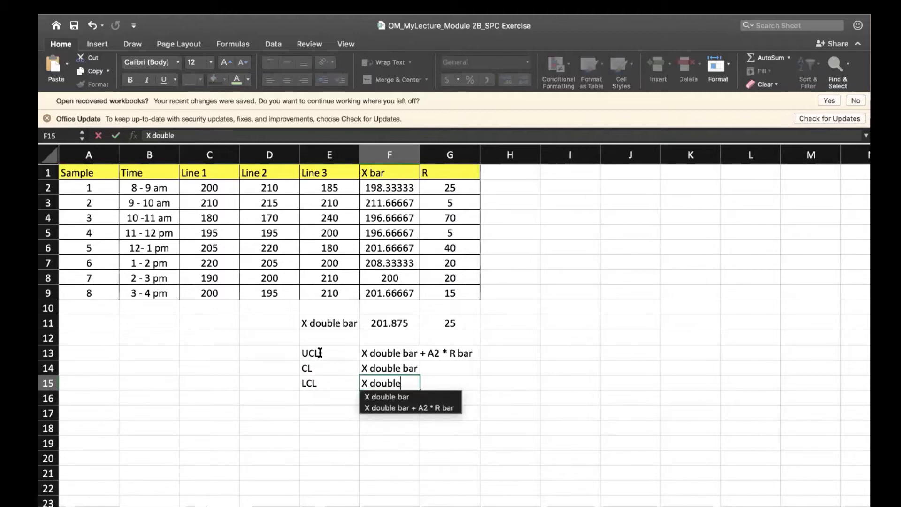
pyautogui.write(' bar - A')
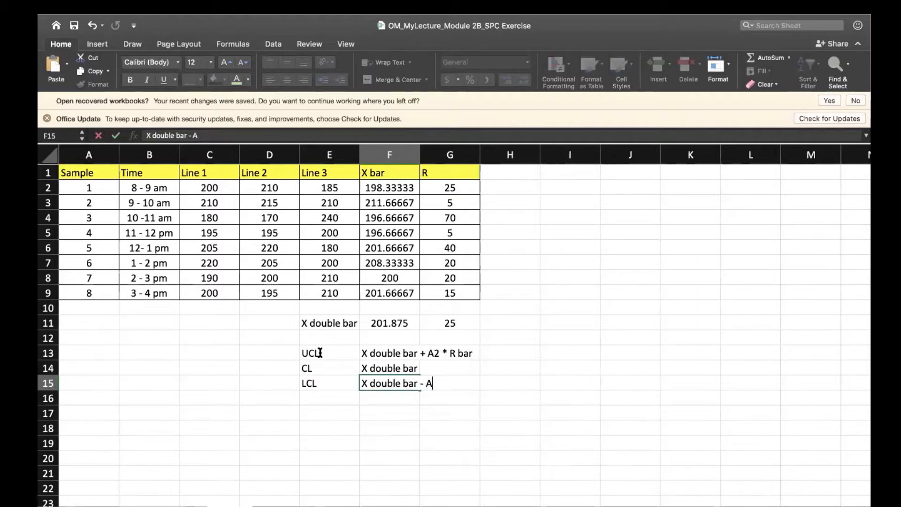
pyautogui.write('2 * R bar')
pyautogui.press('Return')
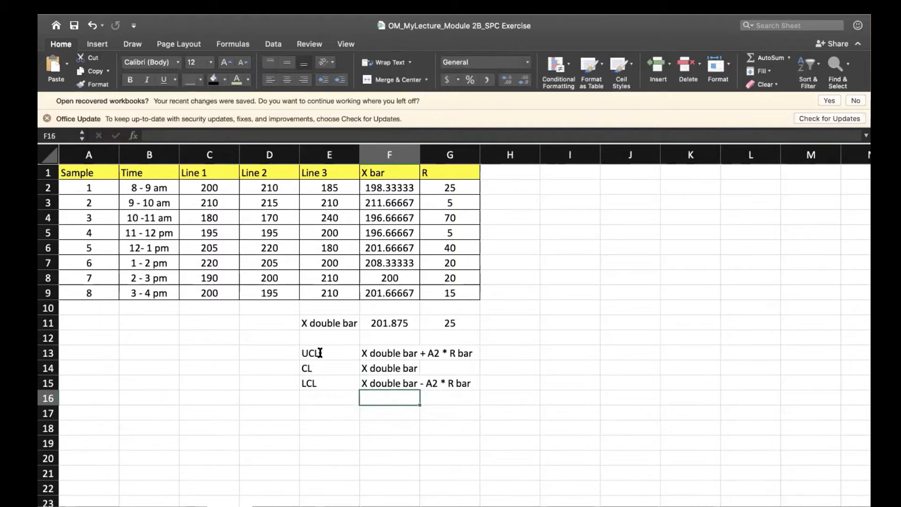
# Enter the heading "R chart" in E17 and the labels UCL, CL and LCL beneath it in E18:E20.
pyautogui.press('Down')
pyautogui.press('Down')
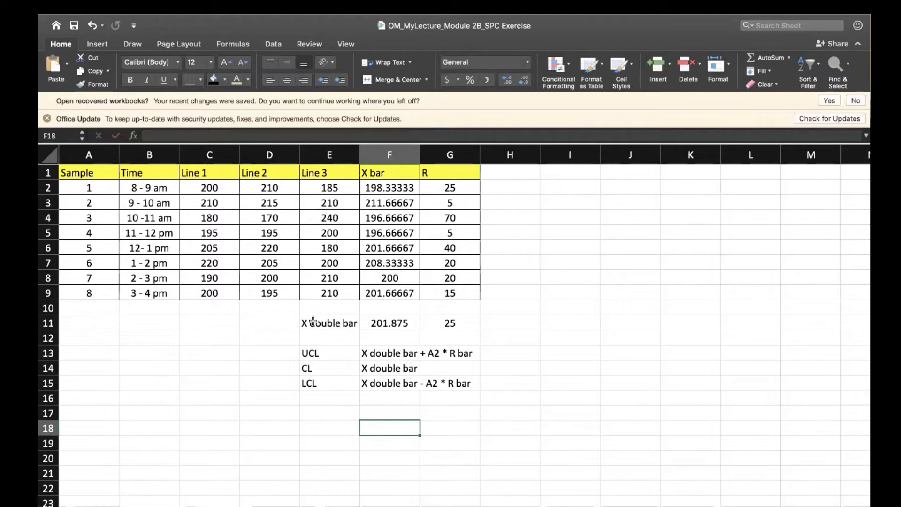
pyautogui.click(327, 412)
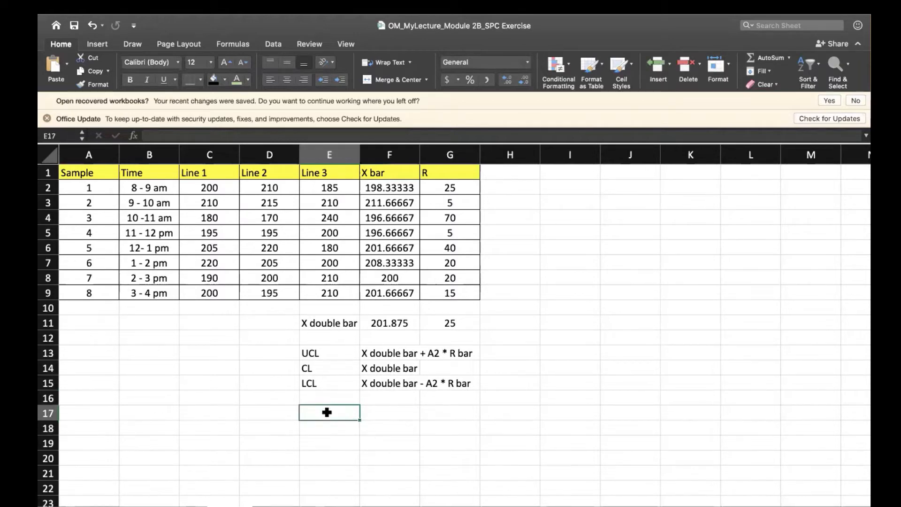
pyautogui.write('R chart')
pyautogui.press('Return')
pyautogui.write('U')
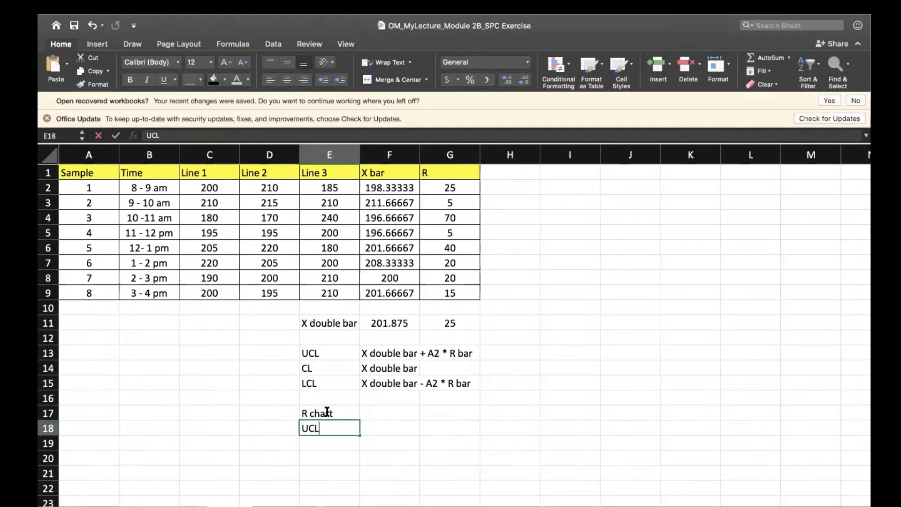
pyautogui.write('CL')
pyautogui.press('Return')
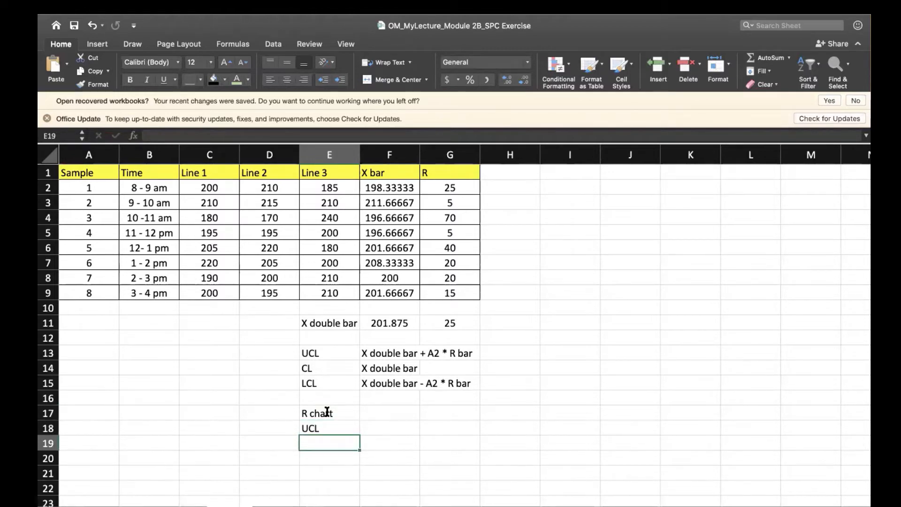
pyautogui.write('CL')
pyautogui.press('Return')
pyautogui.write('LCL')
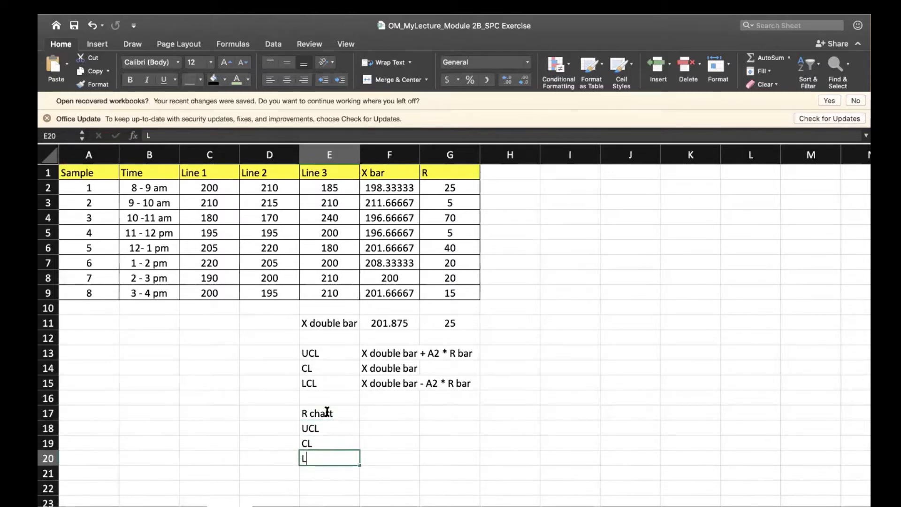
pyautogui.press('Return')
# Enter the R chart formulas as plain text, "$4 * R bar" in F18 and "R bar" in F19.
pyautogui.press('Right')
pyautogui.press('Up')
pyautogui.press('Up')
pyautogui.press('Up')
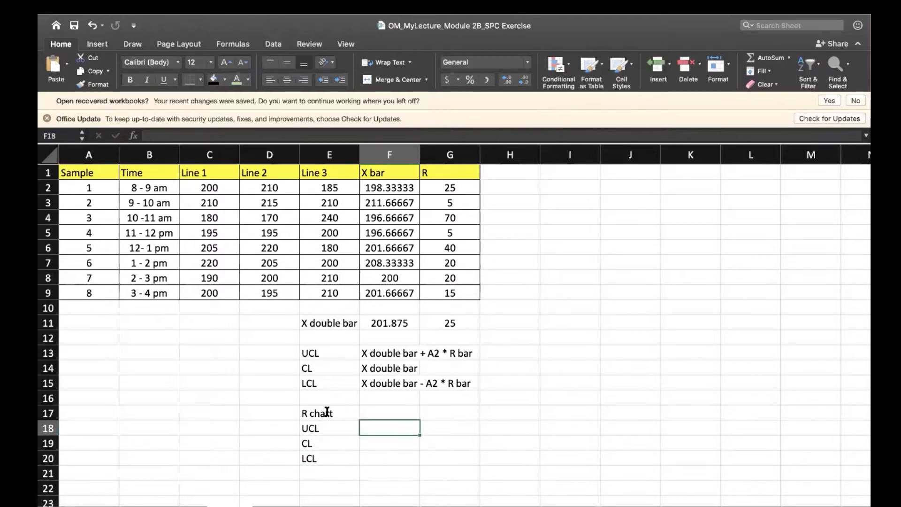
pyautogui.write('=')
pyautogui.press('BackSpace')
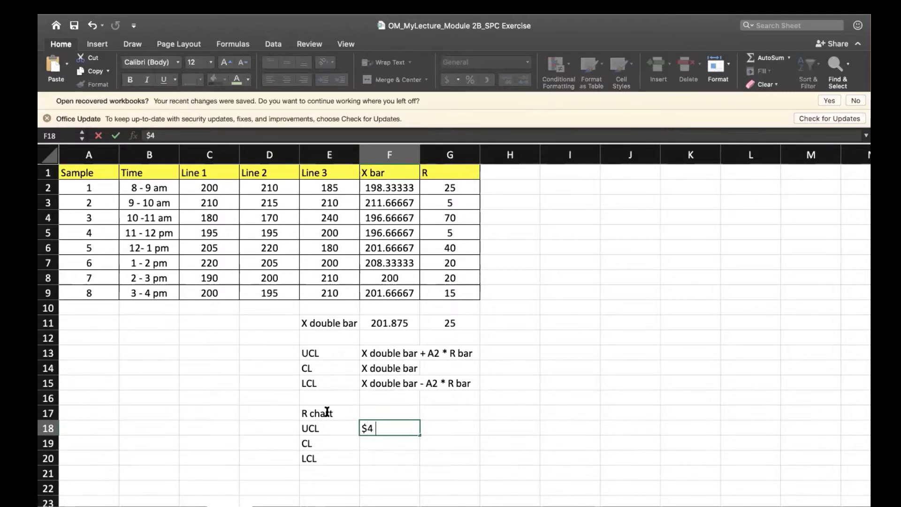
pyautogui.write('$4 * R bar')
pyautogui.press('Return')
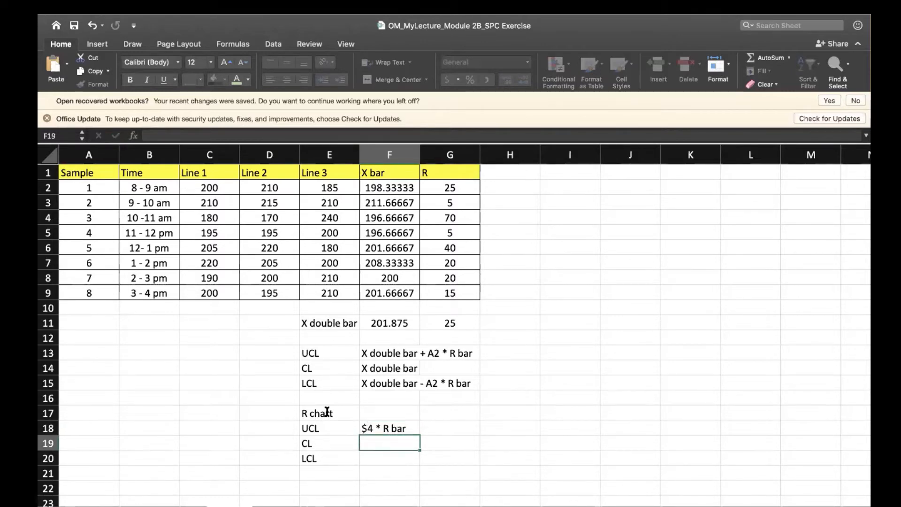
pyautogui.write('R b')
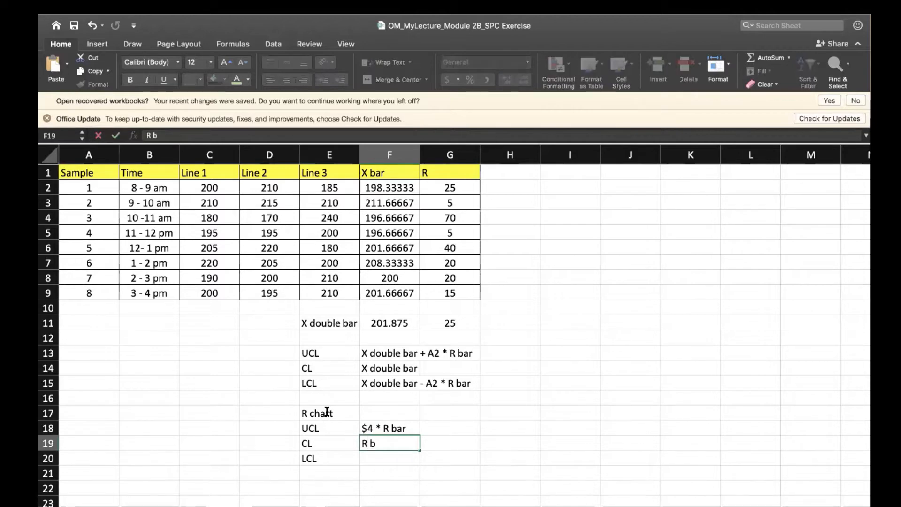
pyautogui.write('ar')
pyautogui.press('Return')
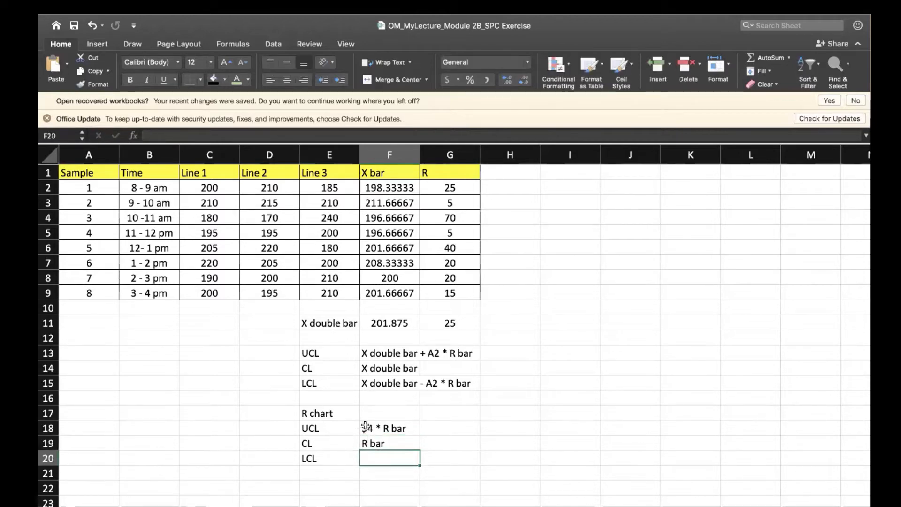
# Correct the R chart's UCL formula text in F18 to "D4 * R bar".
pyautogui.click(366, 426)
pyautogui.doubleClick(366, 425)
pyautogui.press('BackSpace')
pyautogui.write('D')
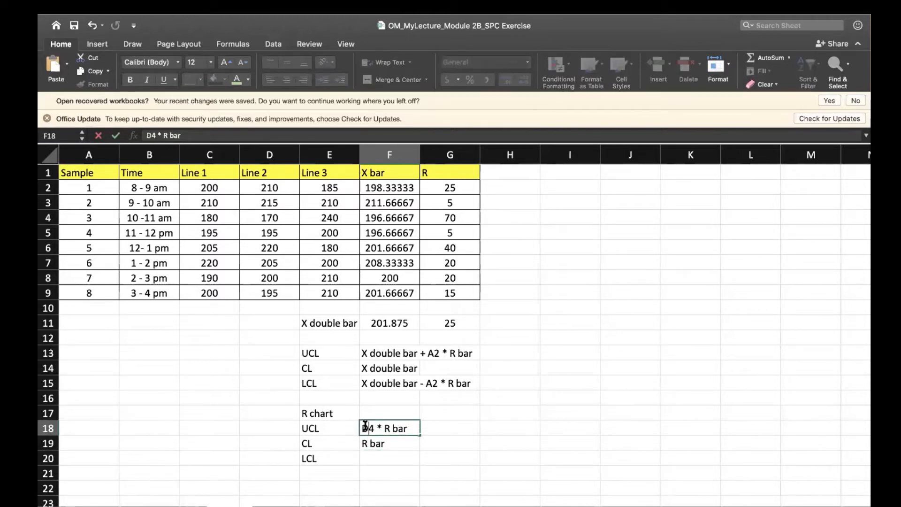
pyautogui.press('Return')
pyautogui.press('Return')
# Enter the R chart's LCL formula as plain text, "D3 * R bar", in F20.
pyautogui.write('D3')
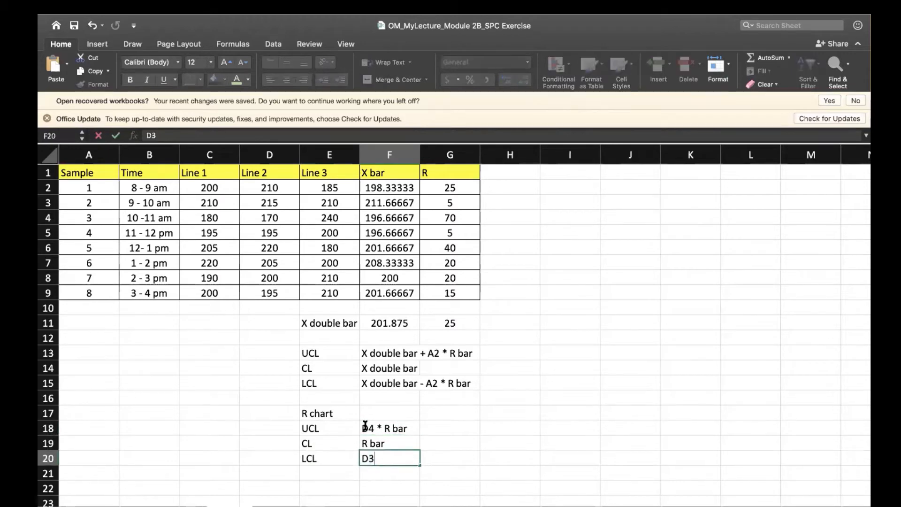
pyautogui.write(' * R bar')
pyautogui.press('Return')
# Enter the control chart factor labels A2, D4 and D3 in I13:I15.
pyautogui.press('Right')
pyautogui.press('Right')
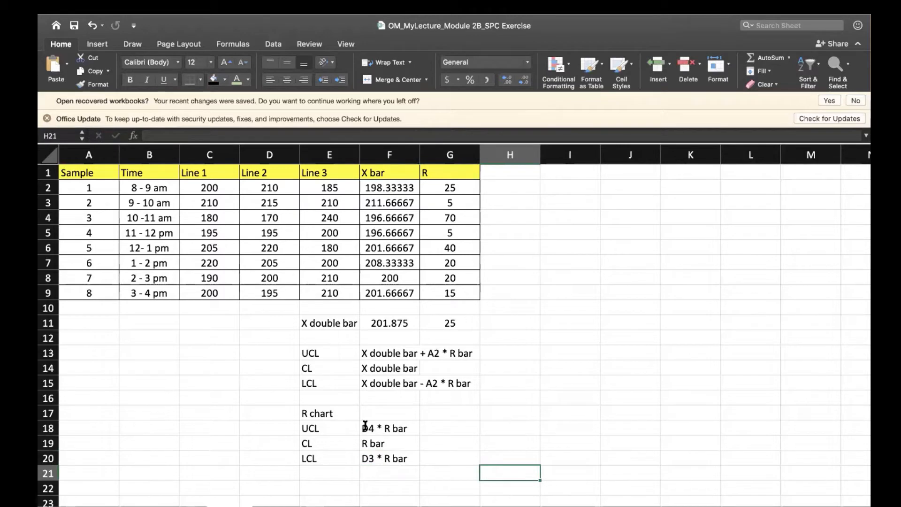
pyautogui.press('Up')
pyautogui.press('Up')
pyautogui.press('Up')
pyautogui.press('Up')
pyautogui.press('Up')
pyautogui.press('Up')
pyautogui.press('Up')
pyautogui.press('Up')
pyautogui.press('Up')
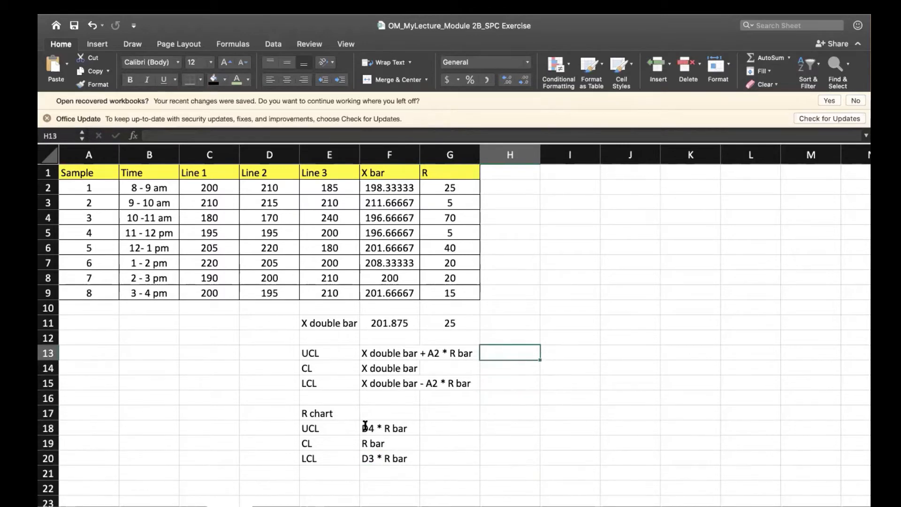
pyautogui.press('Right')
pyautogui.press('Down')
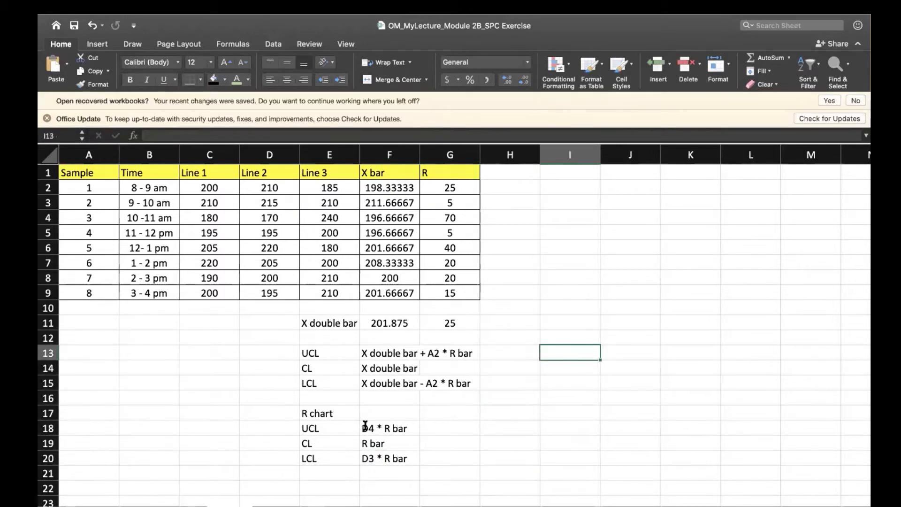
pyautogui.write('A2')
pyautogui.press('Return')
pyautogui.write('D4')
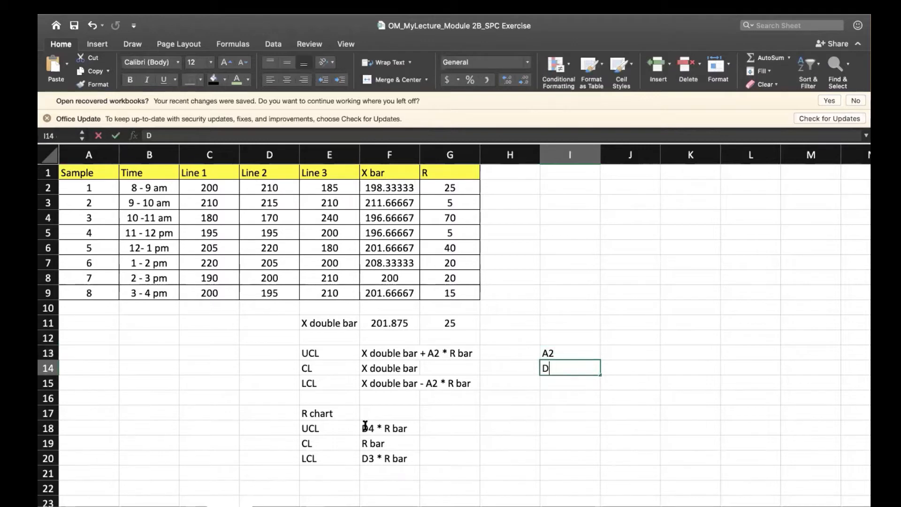
pyautogui.press('Return')
pyautogui.write('D3')
pyautogui.press('Return')
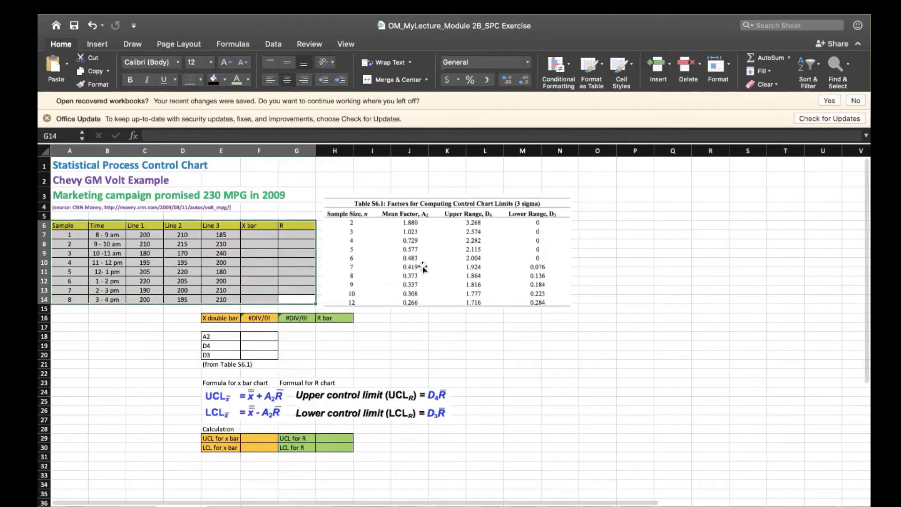
# Copy the Table S6.1 factors picture from the Chevy GM Volt example sheet and fit it beside the sample data, above the factor labels.
pyautogui.click(423, 267)
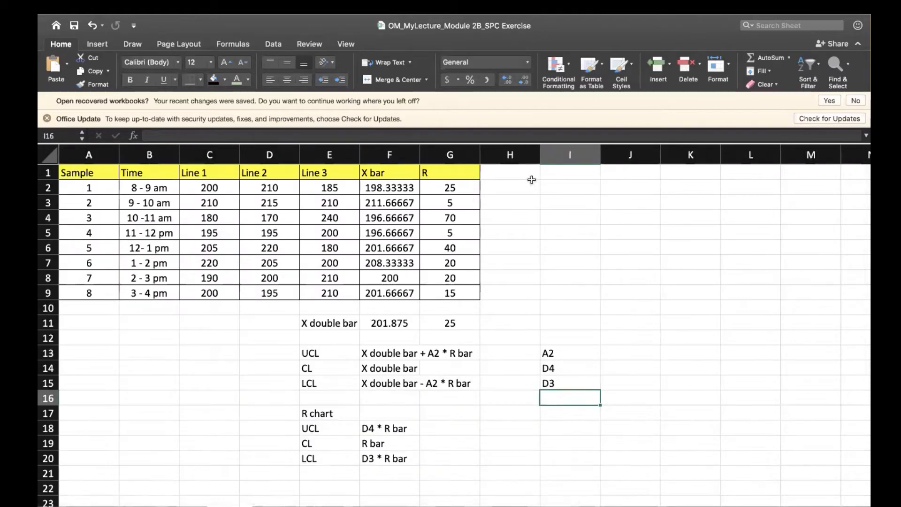
pyautogui.click(531, 180)
pyautogui.press('super+v')
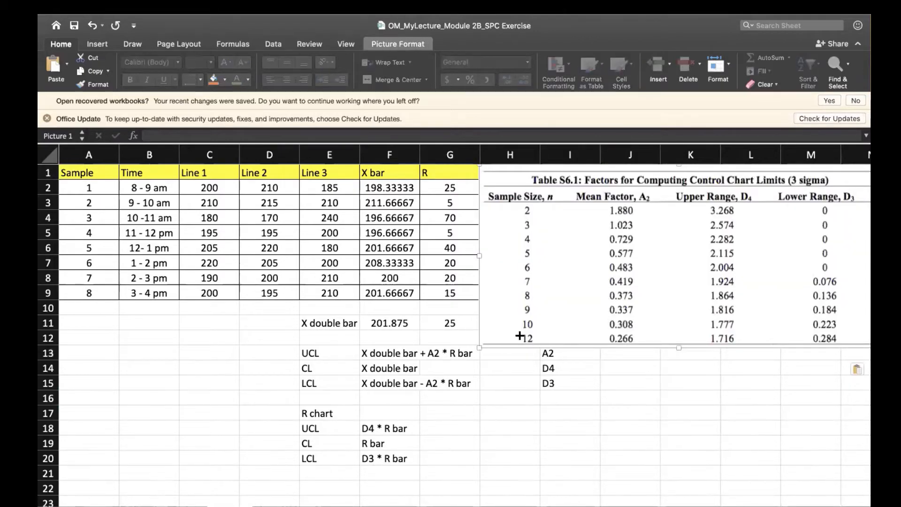
pyautogui.moveTo(519, 335); pyautogui.dragTo(545, 313)
pyautogui.moveTo(619, 273); pyautogui.dragTo(580, 271)
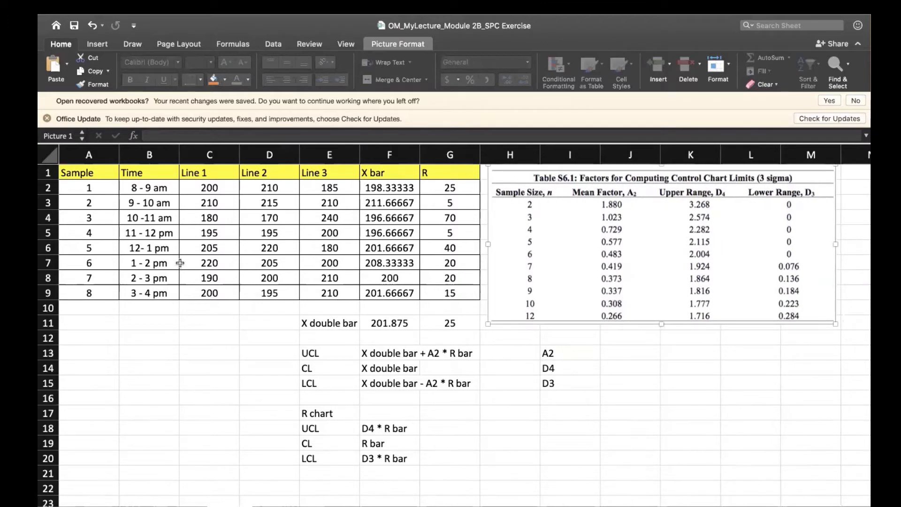
# Enter the A2 mean factor for a sample size of 3 in J13 as =1.023.
pyautogui.click(94, 294)
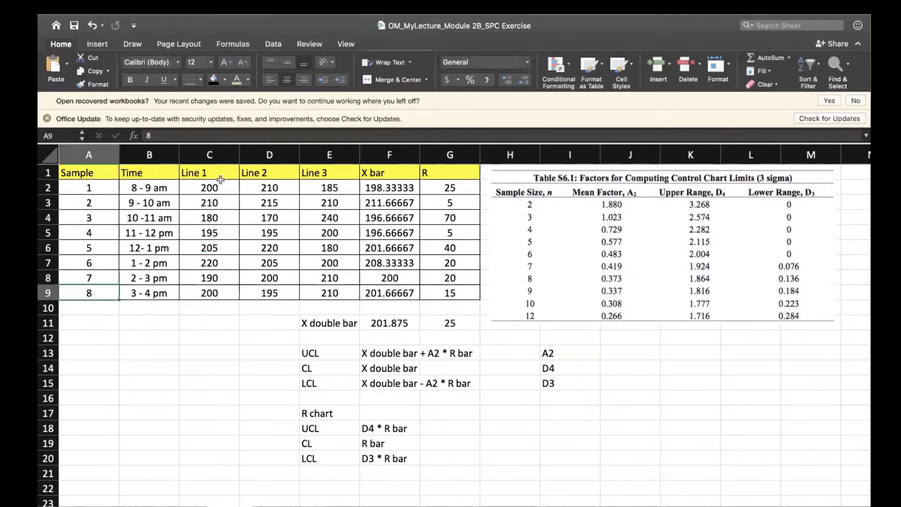
pyautogui.moveTo(221, 179); pyautogui.dragTo(326, 286)
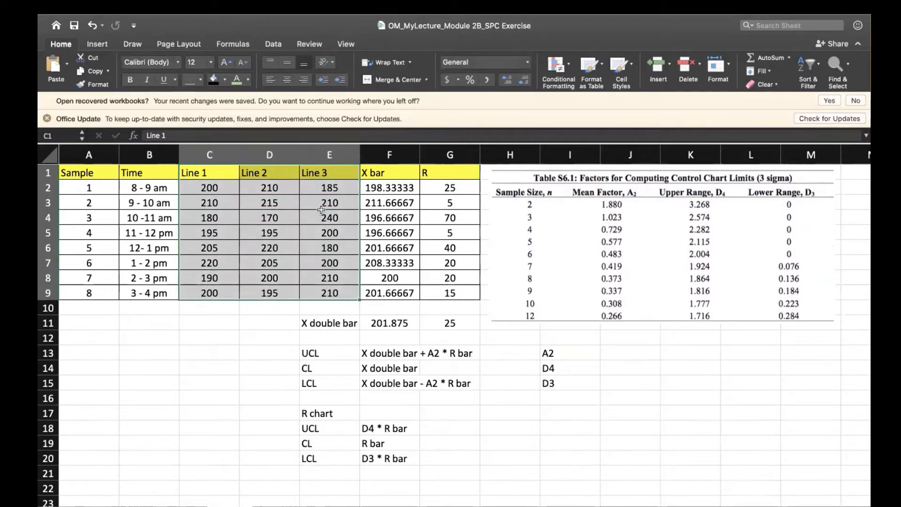
pyautogui.click(616, 349)
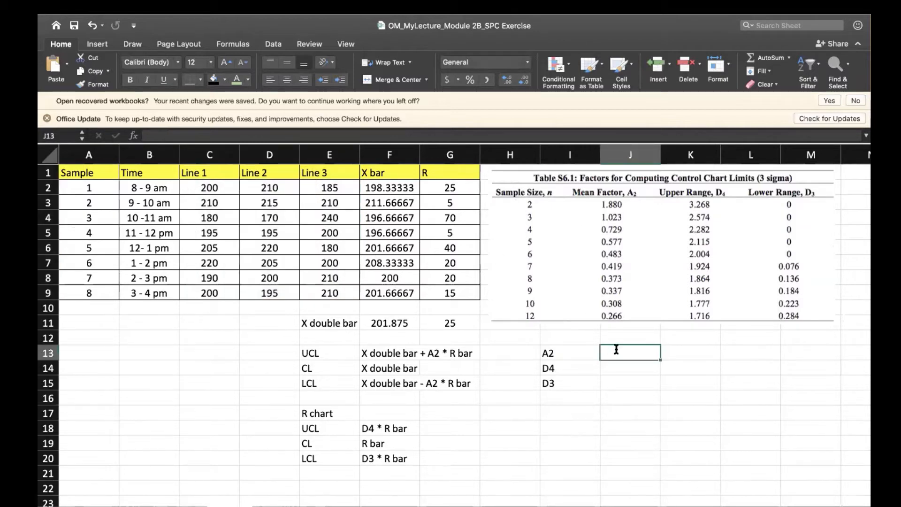
pyautogui.write('=1')
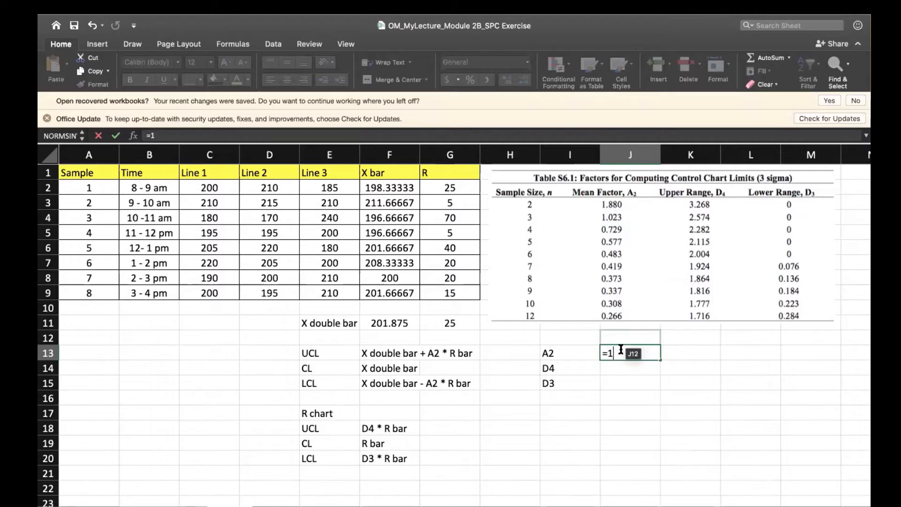
pyautogui.write('3')
pyautogui.press('Return')
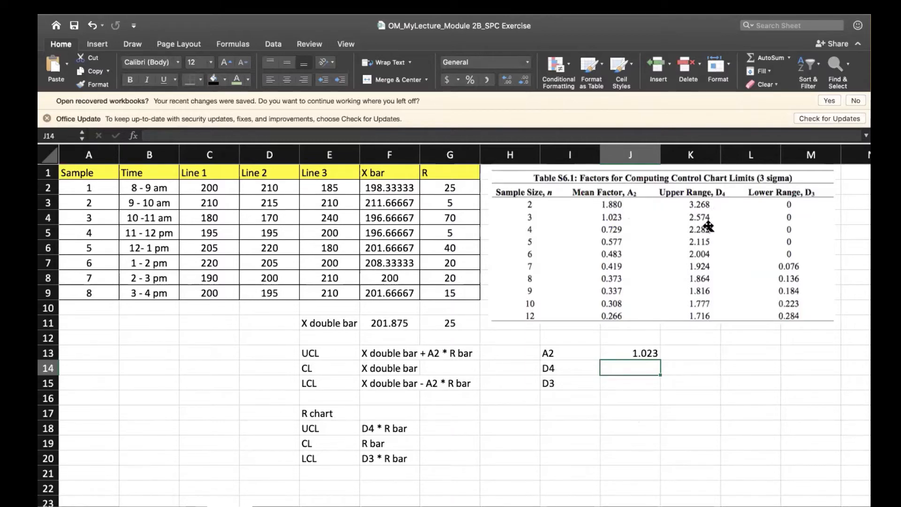
# Enter the factors for a sample size of 3: D4 as 2.574 in J14 and D3 as 0 in J15.
pyautogui.write('2.574')
pyautogui.press('Return')
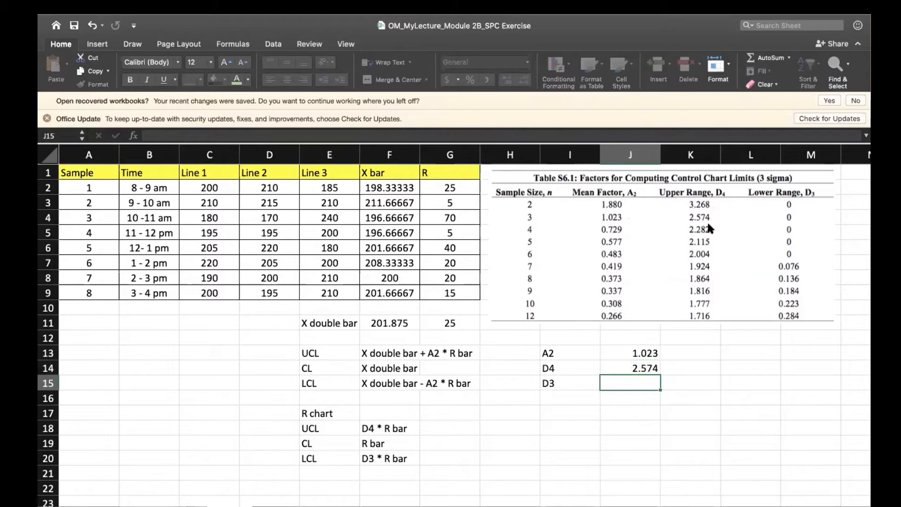
pyautogui.write('0')
pyautogui.press('Return')
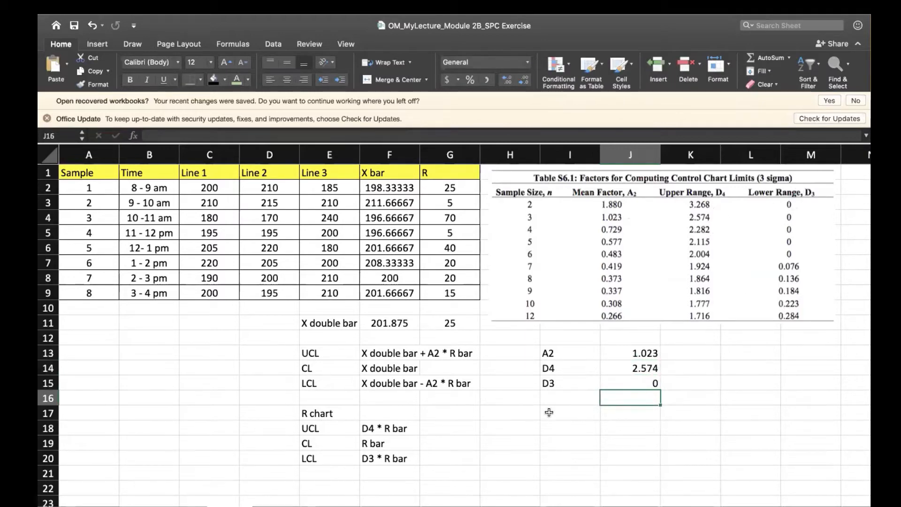
# Auto-fit the widths of columns I and J to the factor labels and values.
pyautogui.click(495, 355)
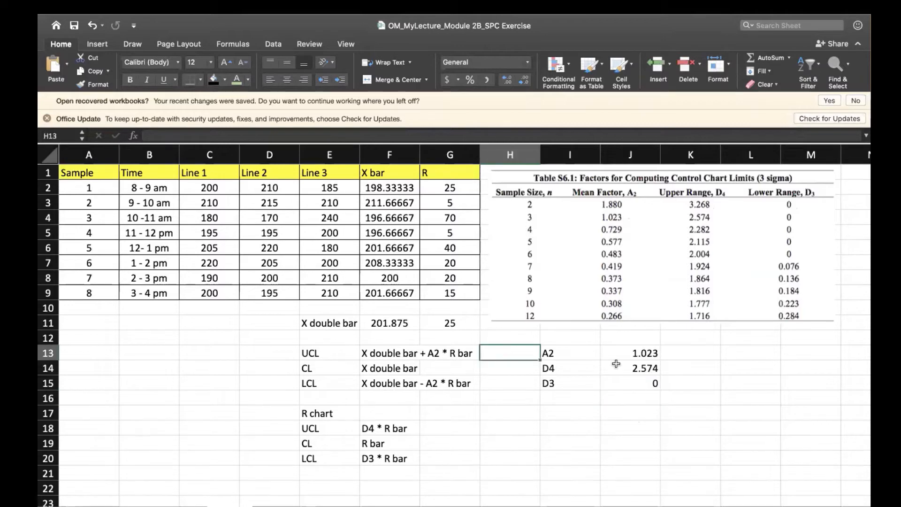
pyautogui.moveTo(660, 153); pyautogui.dragTo(660, 153)
pyautogui.doubleClick(660, 153)
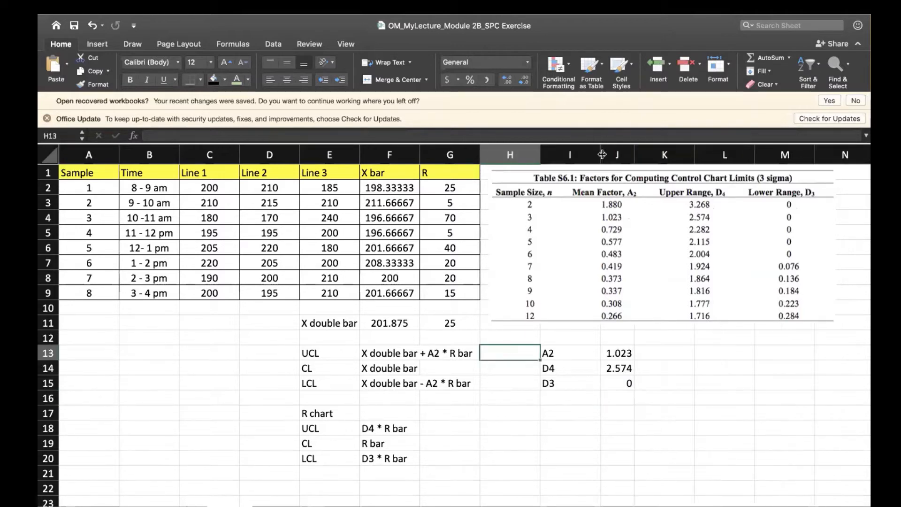
pyautogui.doubleClick(601, 154)
# Give the factor block I13:J15 a gold fill and all borders.
pyautogui.moveTo(548, 354); pyautogui.dragTo(586, 384)
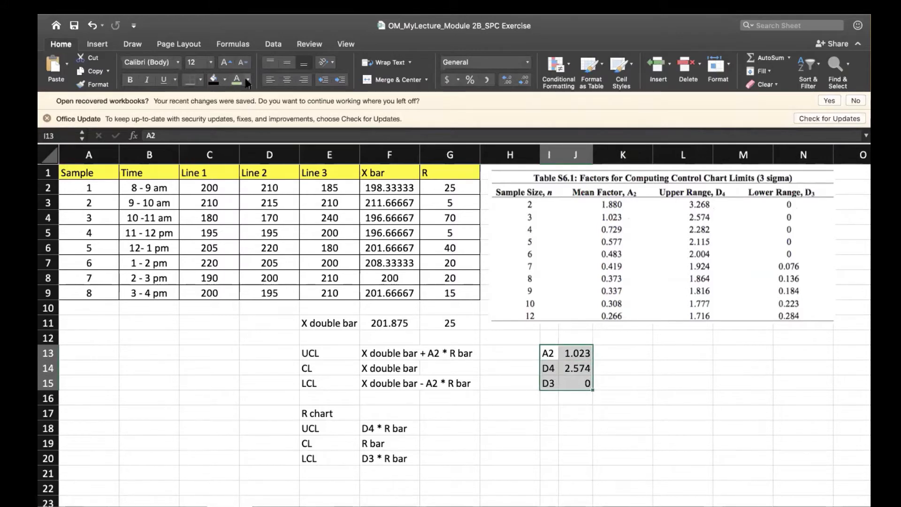
pyautogui.click(225, 80)
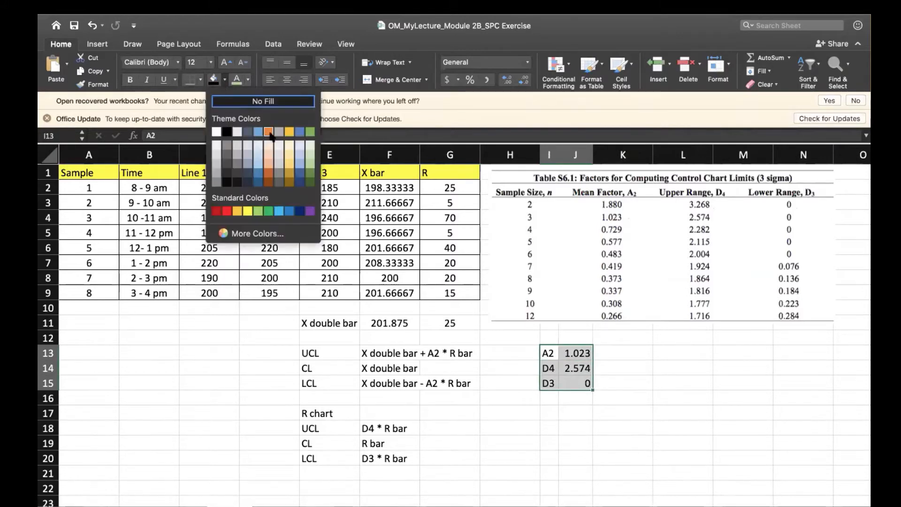
pyautogui.click(290, 132)
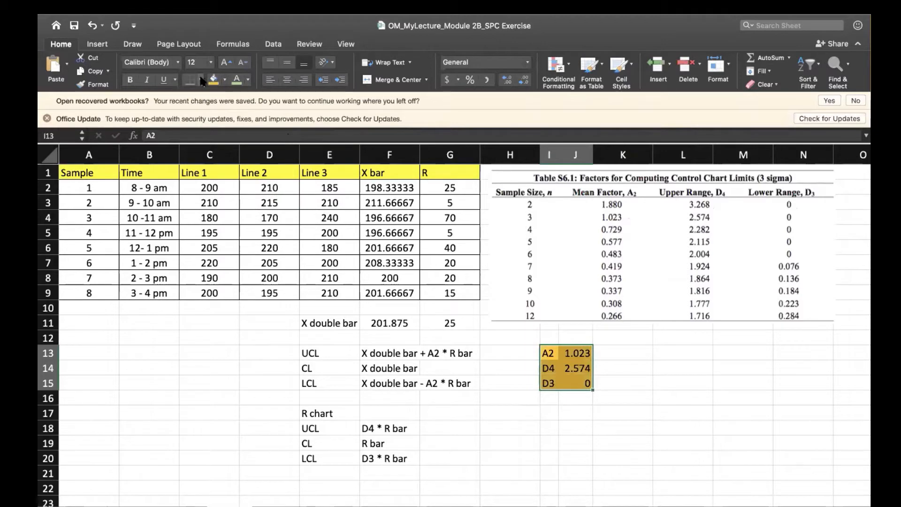
pyautogui.click(200, 80)
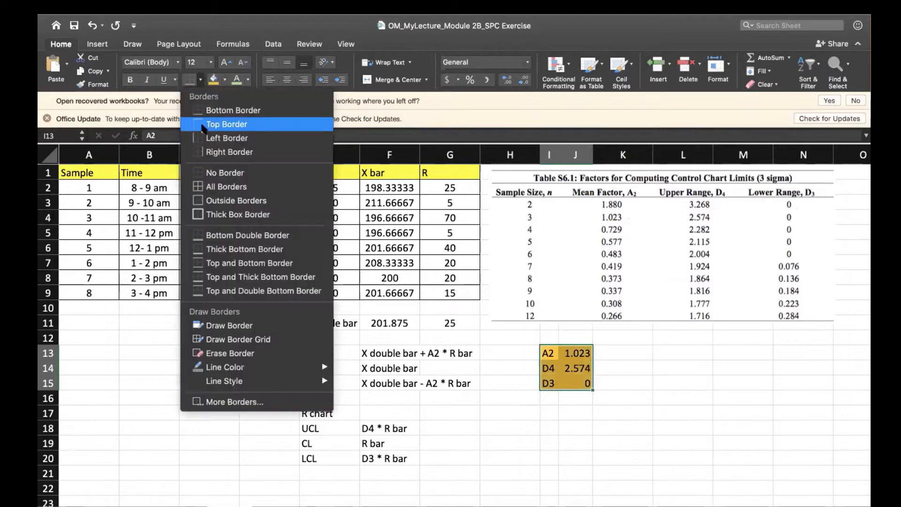
pyautogui.click(206, 187)
pyautogui.click(544, 412)
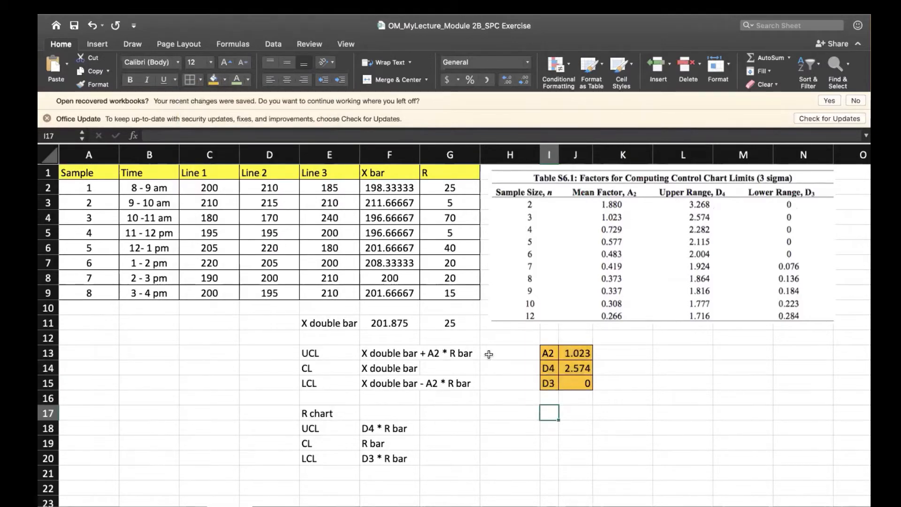
# Enter the formula =F11*J13*G11 in H13 for the X bar chart's UCL.
pyautogui.click(488, 354)
pyautogui.write('=')
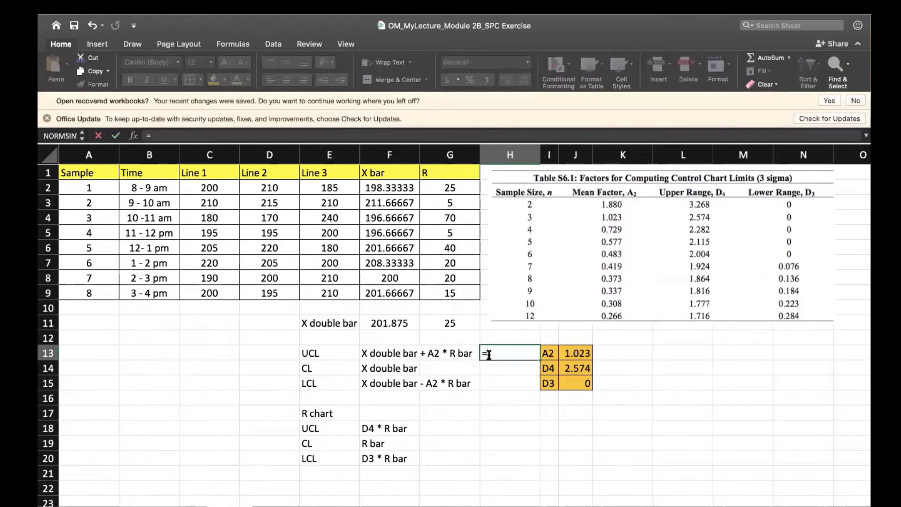
pyautogui.click(395, 325)
pyautogui.write('*')
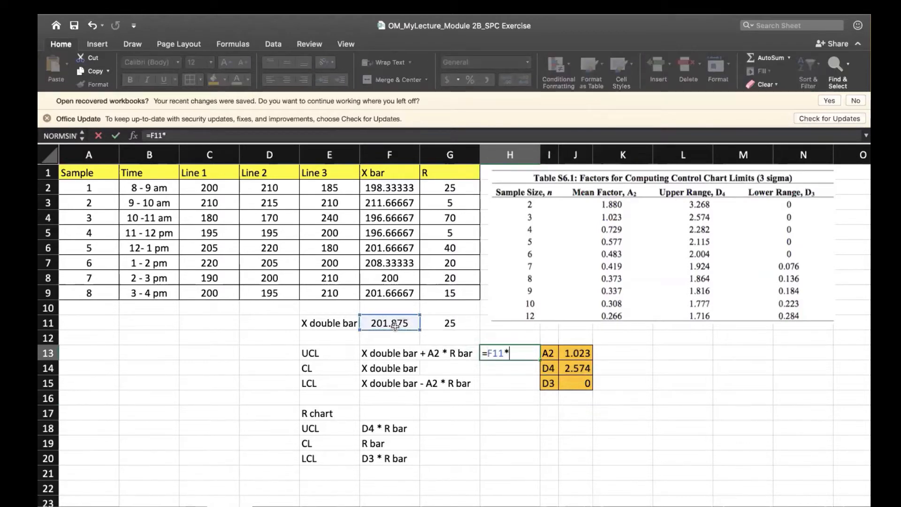
pyautogui.click(578, 352)
pyautogui.write('*')
pyautogui.click(457, 322)
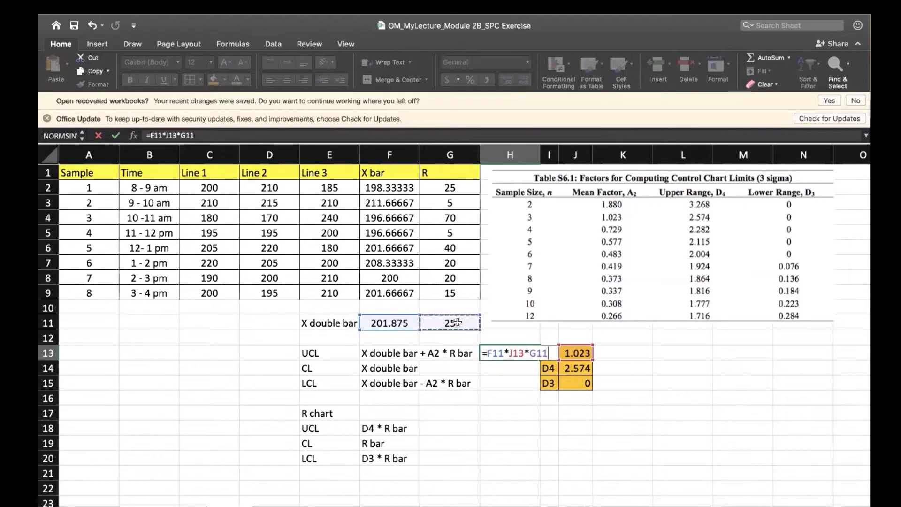
pyautogui.press('Return')
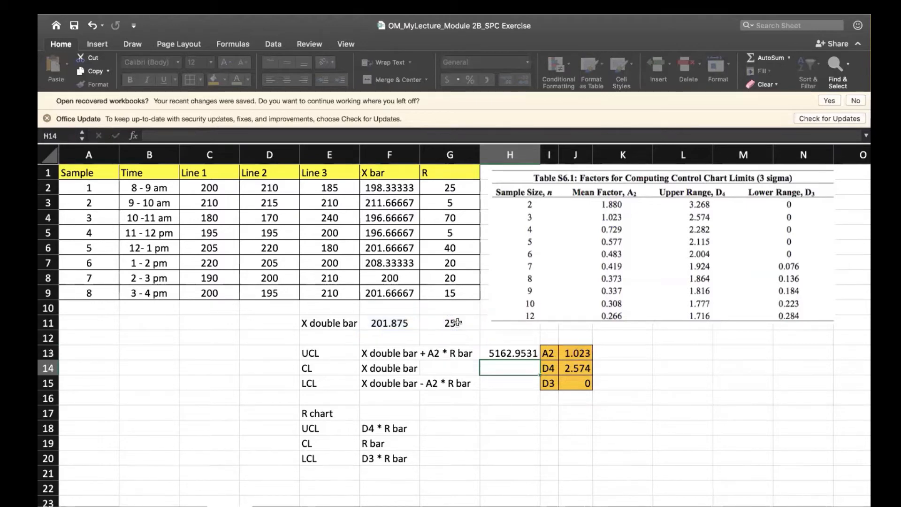
pyautogui.moveTo(303, 353); pyautogui.dragTo(488, 378)
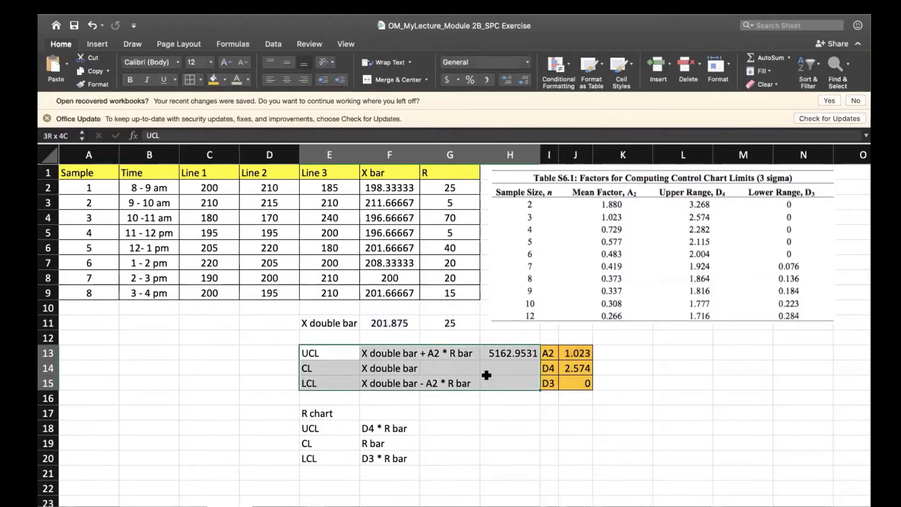
pyautogui.click(248, 81)
pyautogui.click(314, 155)
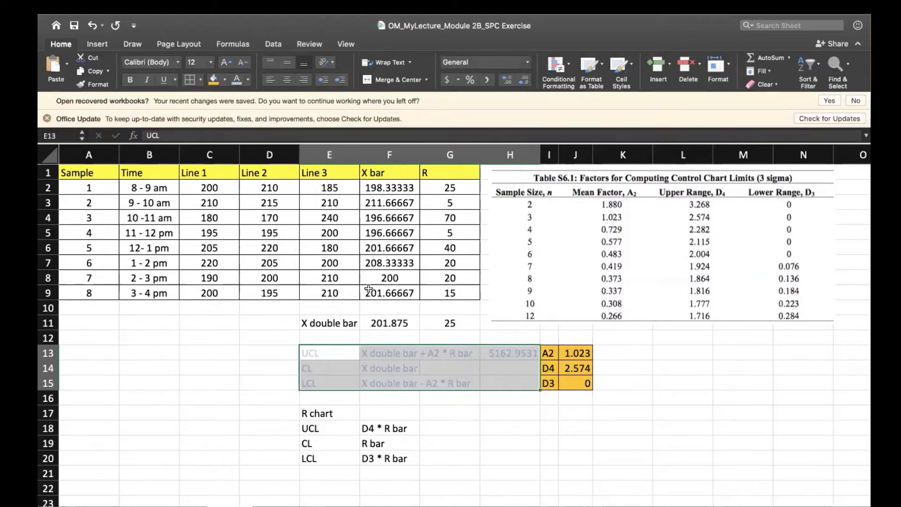
pyautogui.press('super+z')
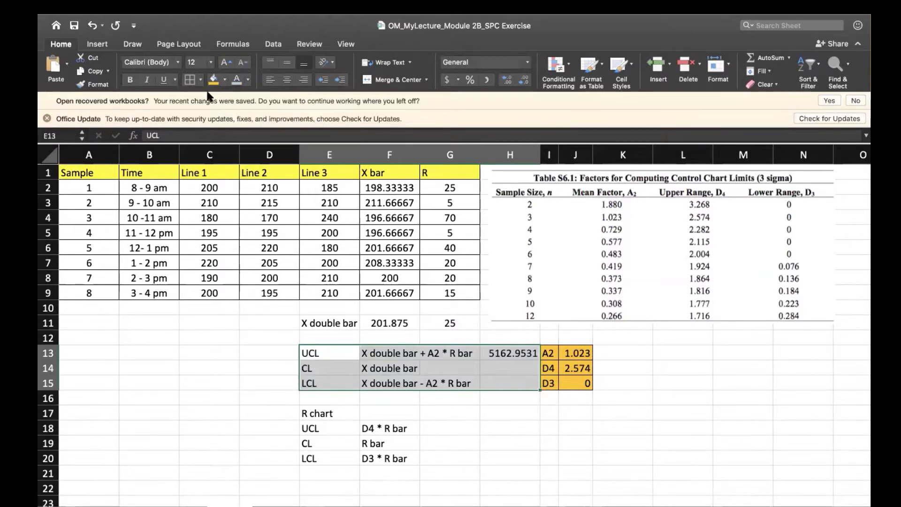
# Fill the X bar chart limits block E13:H15 with light blue.
pyautogui.click(225, 80)
pyautogui.click(299, 149)
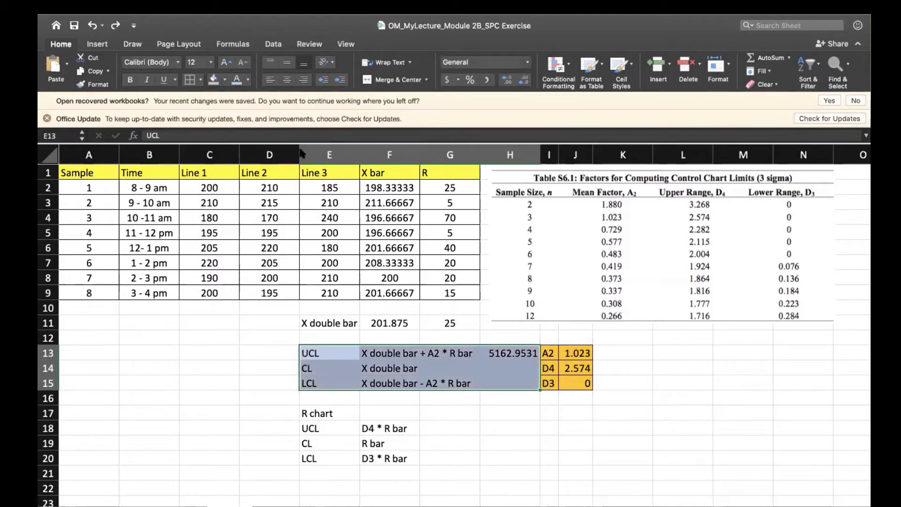
pyautogui.click(502, 403)
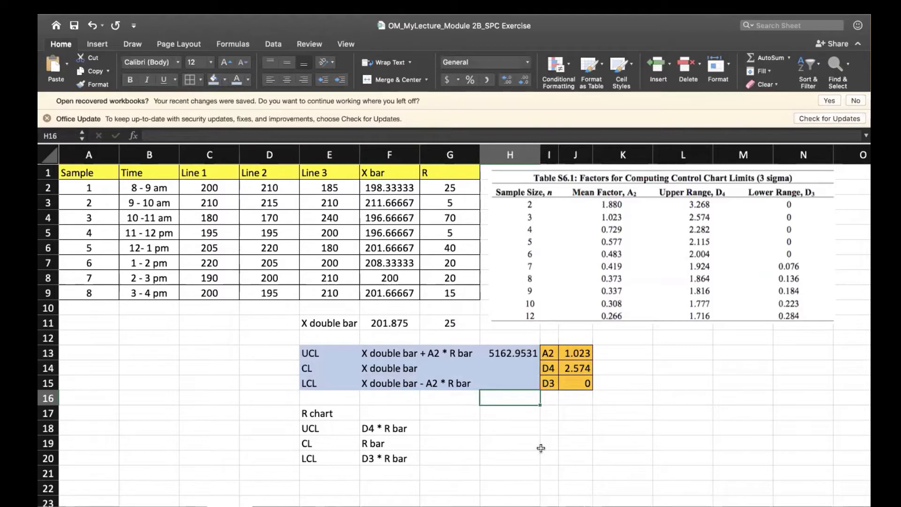
# Correct the X bar chart's UCL formula in H13 to =F11+J13*G11.
pyautogui.doubleClick(509, 353)
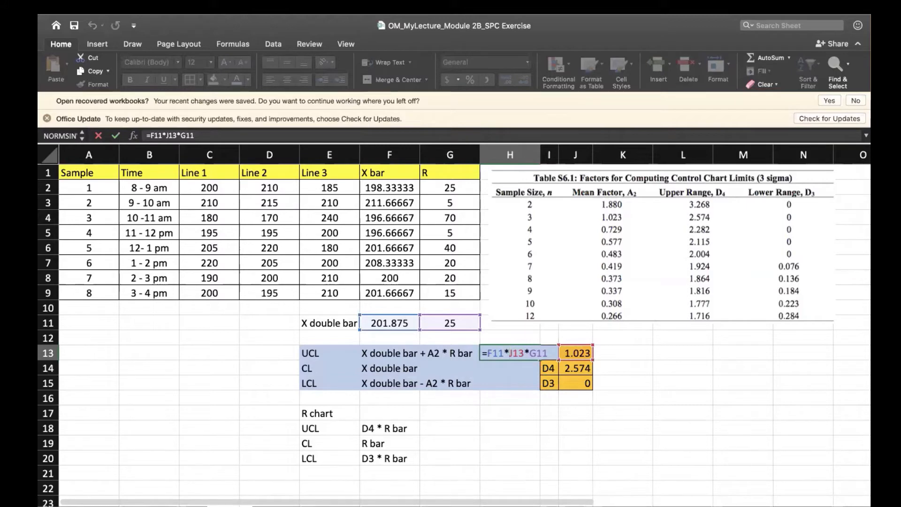
pyautogui.press('BackSpace')
pyautogui.write('+')
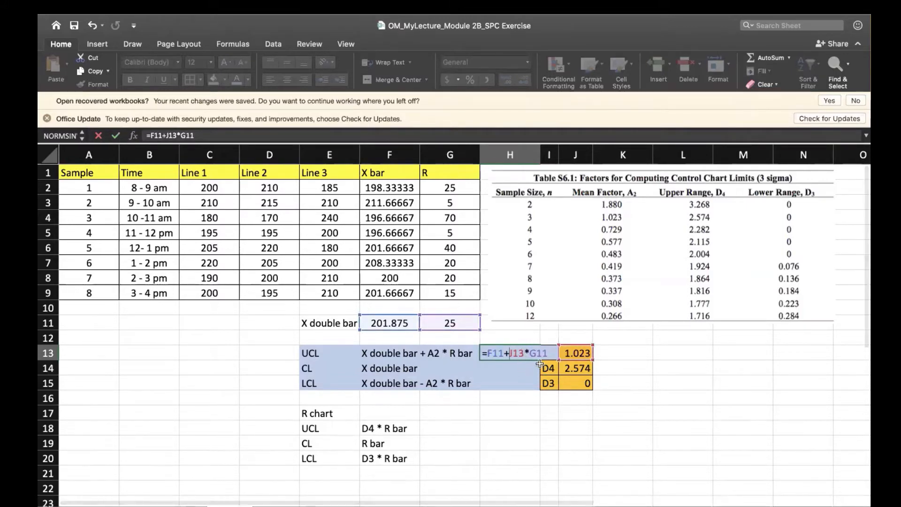
pyautogui.press('Return')
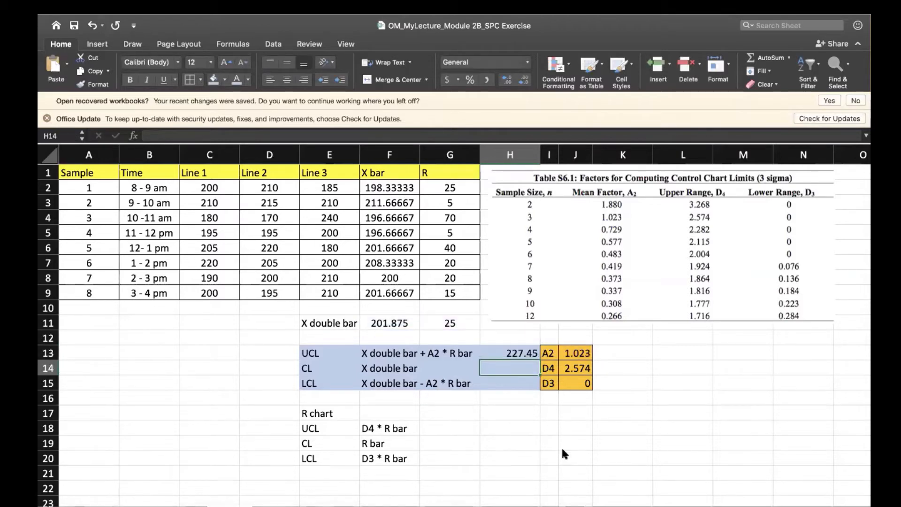
# Calculate the X bar chart's CL in H14 as =F11 and its LCL in H15 as =F11-J13*G11.
pyautogui.write('=')
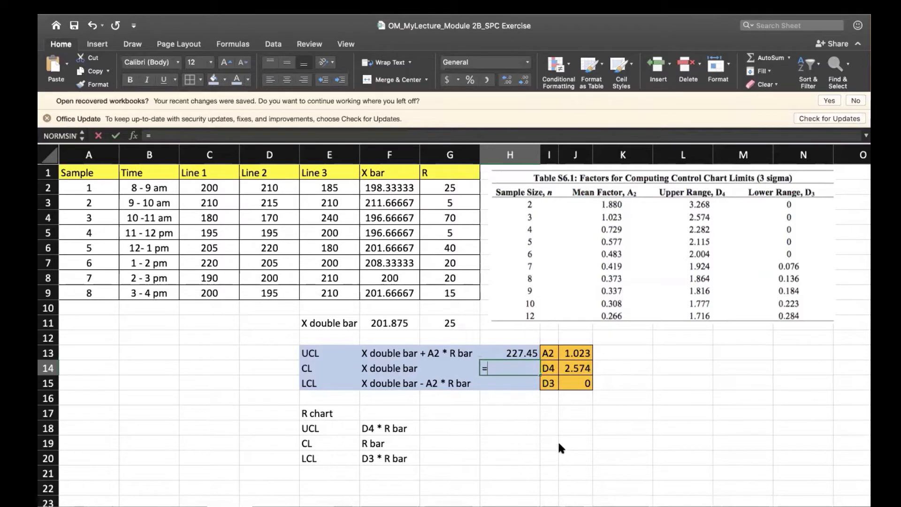
pyautogui.click(410, 323)
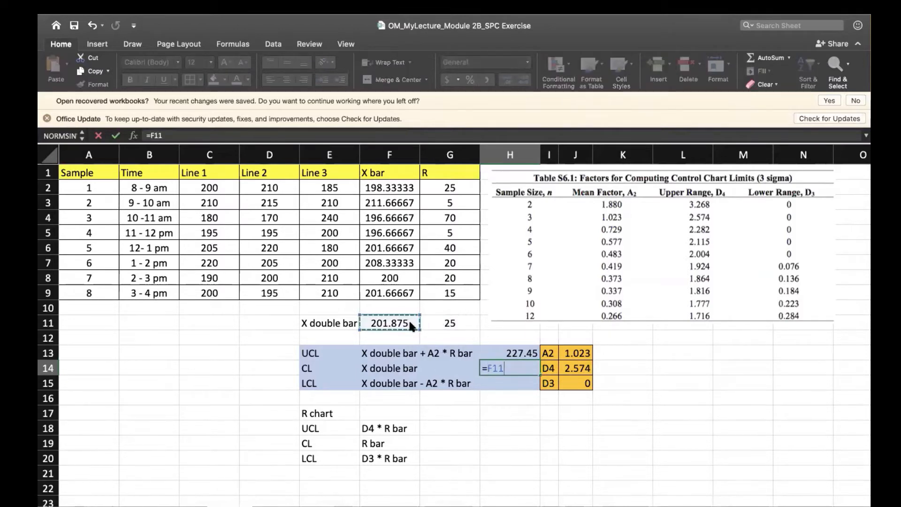
pyautogui.press('Return')
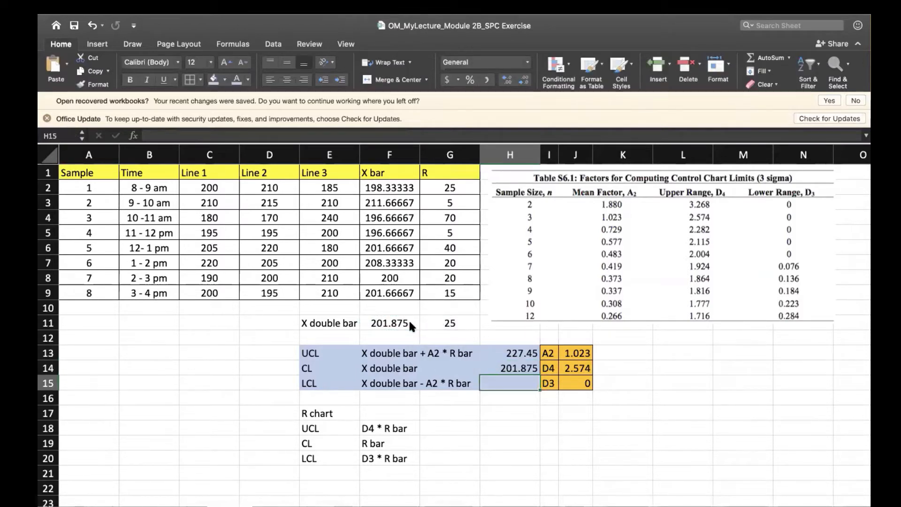
pyautogui.write('=')
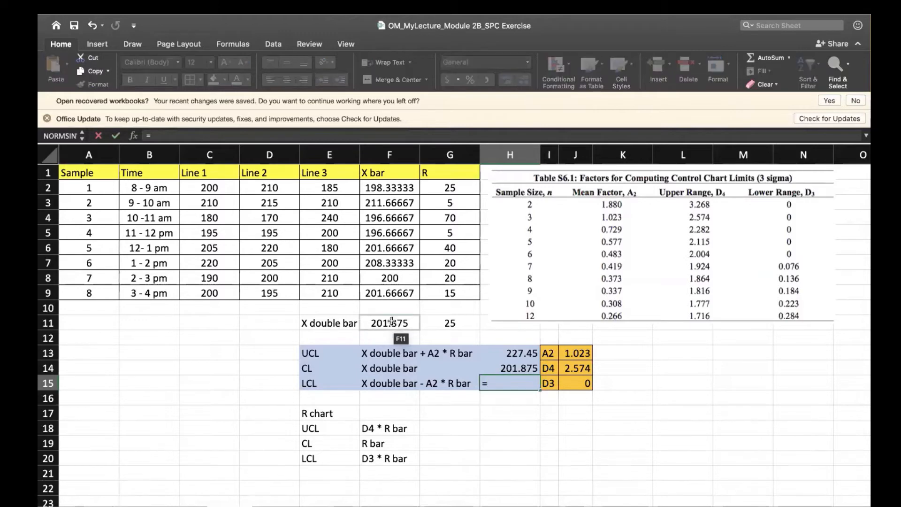
pyautogui.click(392, 323)
pyautogui.write('-')
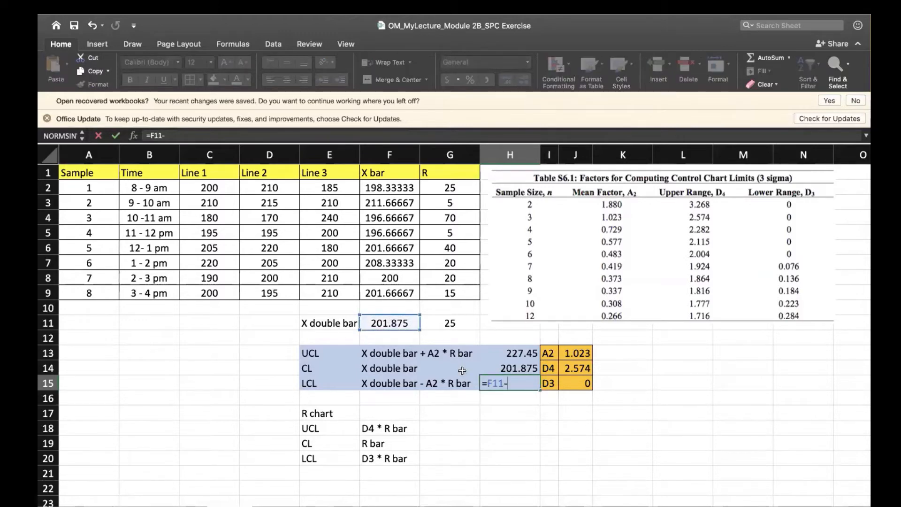
pyautogui.click(569, 353)
pyautogui.write('*')
pyautogui.click(451, 321)
pyautogui.press('Return')
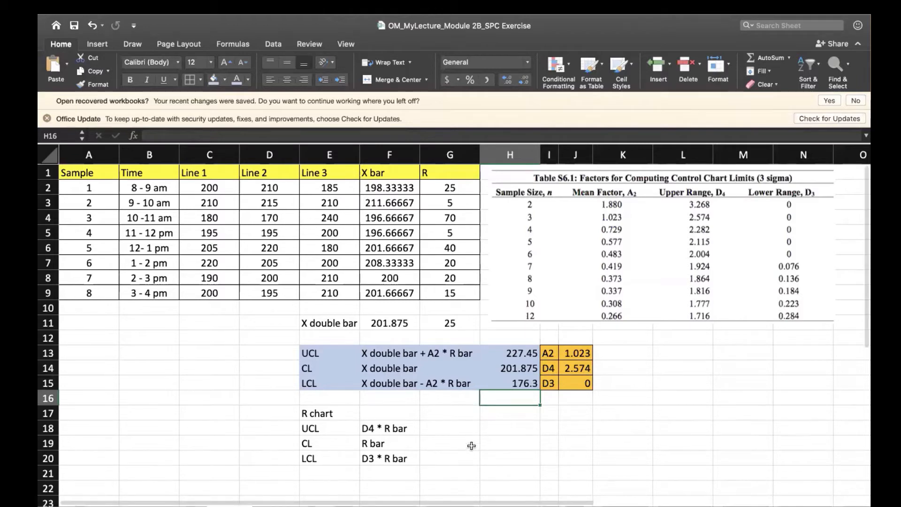
# Calculate the R chart's UCL in G18 with the formula =J14*G11.
pyautogui.click(448, 429)
pyautogui.write('=')
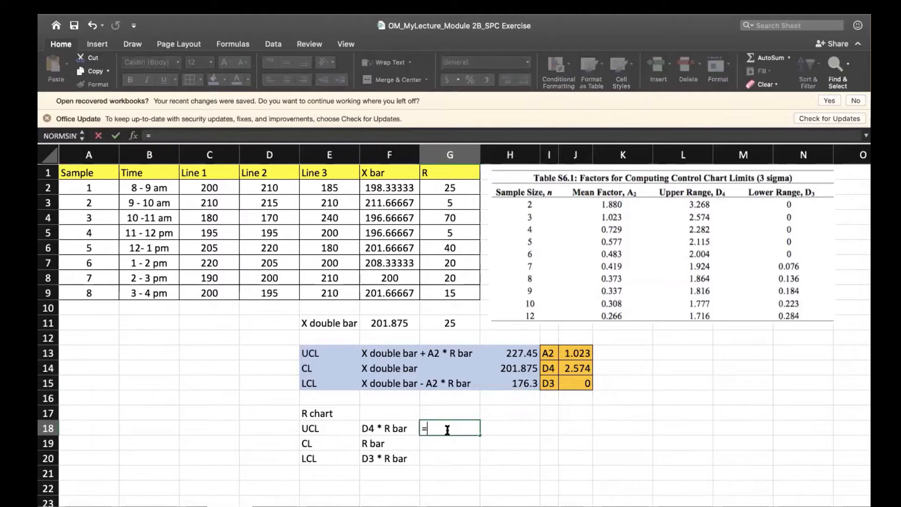
pyautogui.click(573, 368)
pyautogui.write('*')
pyautogui.click(453, 324)
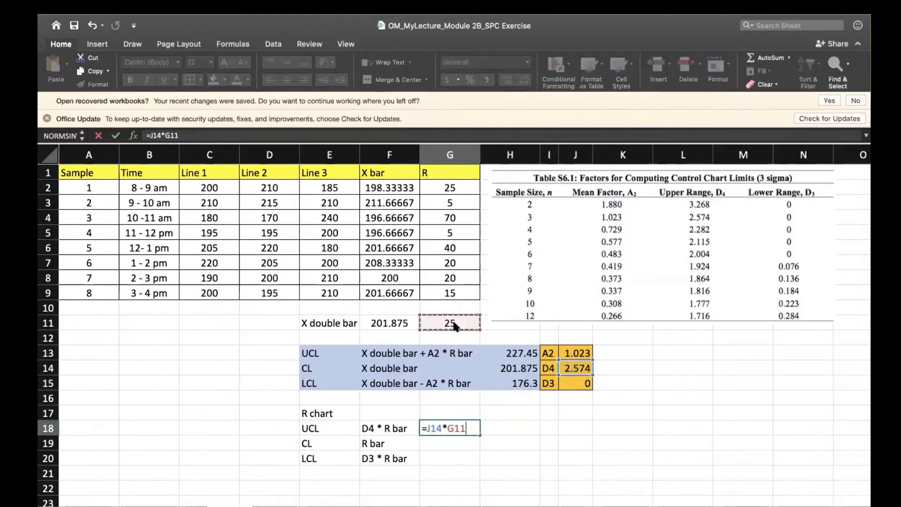
pyautogui.press('Return')
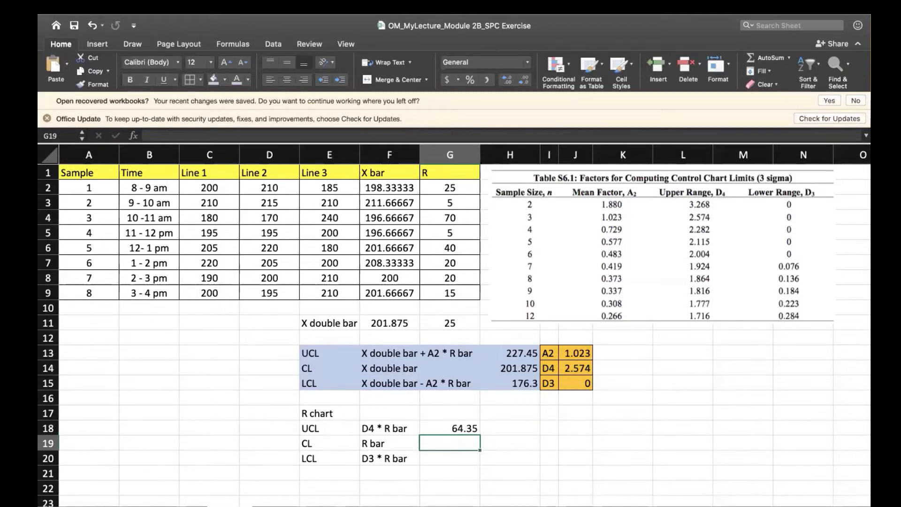
# Calculate the R chart's CL in G19 as =G11 and its LCL in G20 as =J15*G11.
pyautogui.write('=')
pyautogui.click(462, 322)
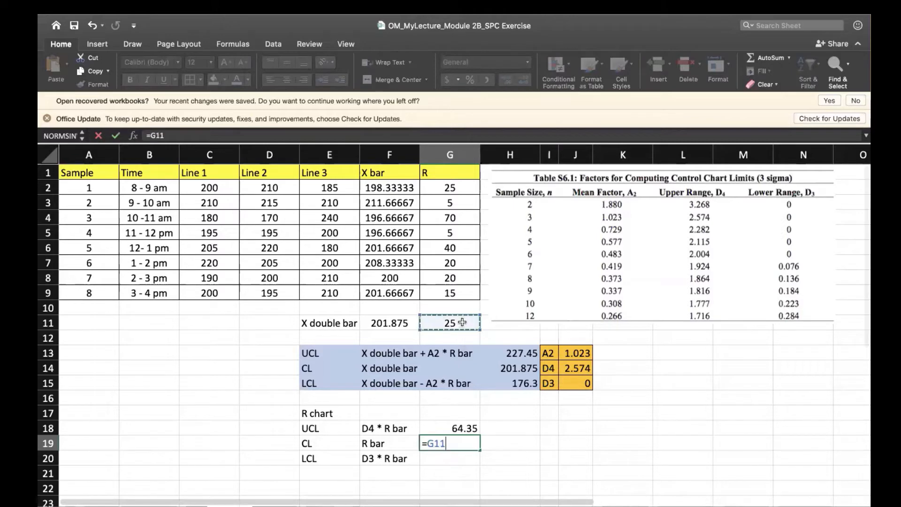
pyautogui.press('Return')
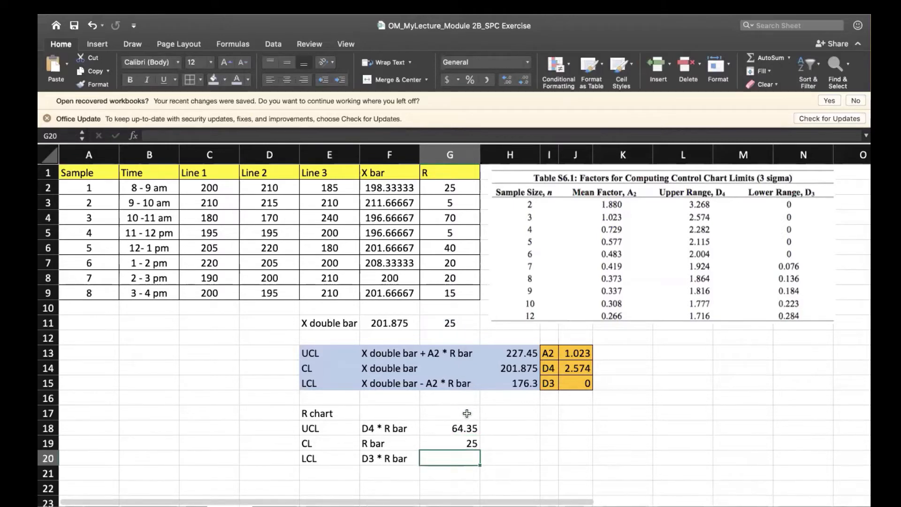
pyautogui.write('=')
pyautogui.click(576, 382)
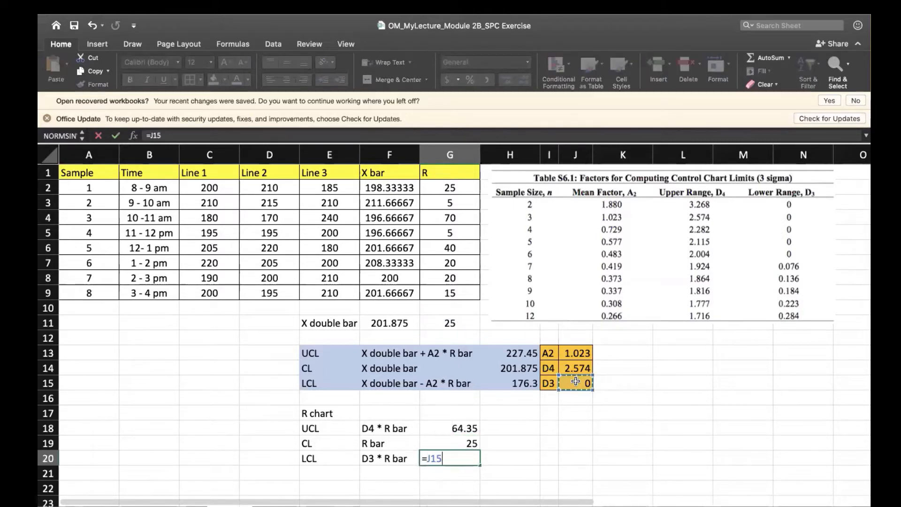
pyautogui.write('*')
pyautogui.click(448, 322)
pyautogui.press('Return')
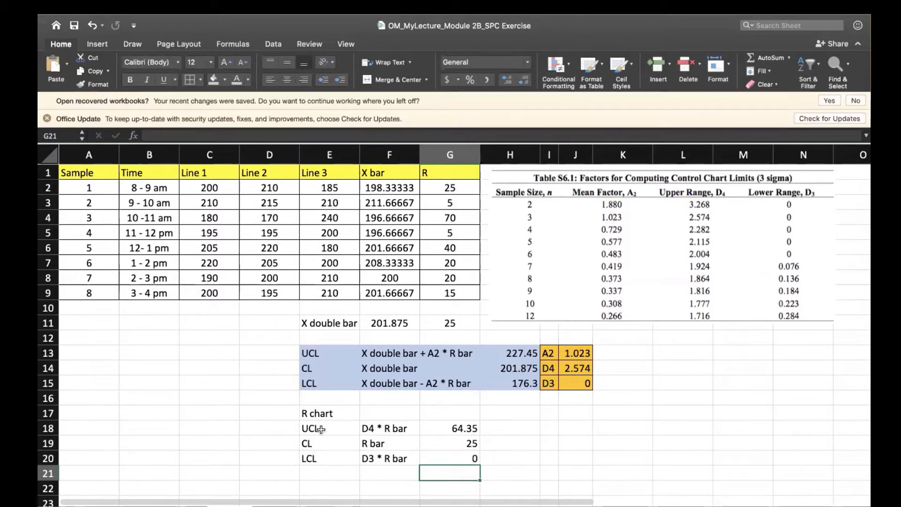
# Fill the R chart's UCL, CL and LCL rows, E18:G20, with light green.
pyautogui.moveTo(312, 428); pyautogui.dragTo(443, 452)
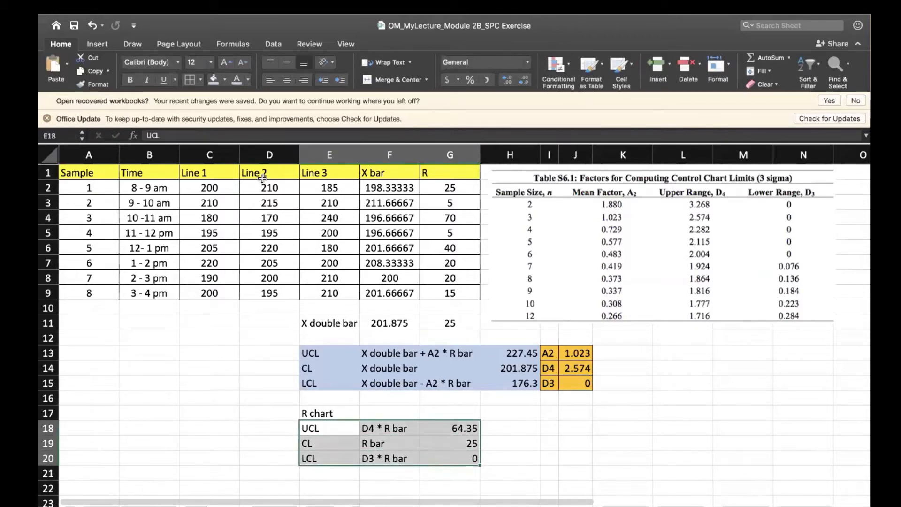
pyautogui.click(225, 80)
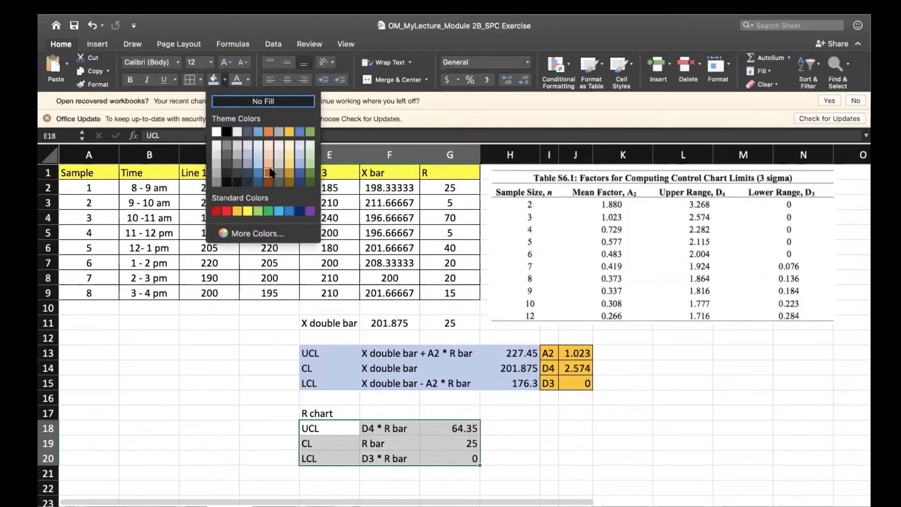
pyautogui.click(310, 155)
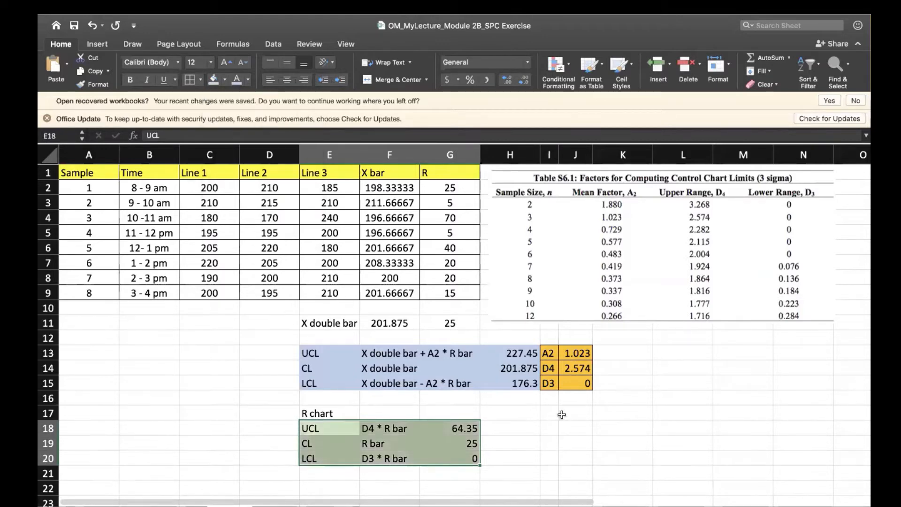
pyautogui.click(563, 414)
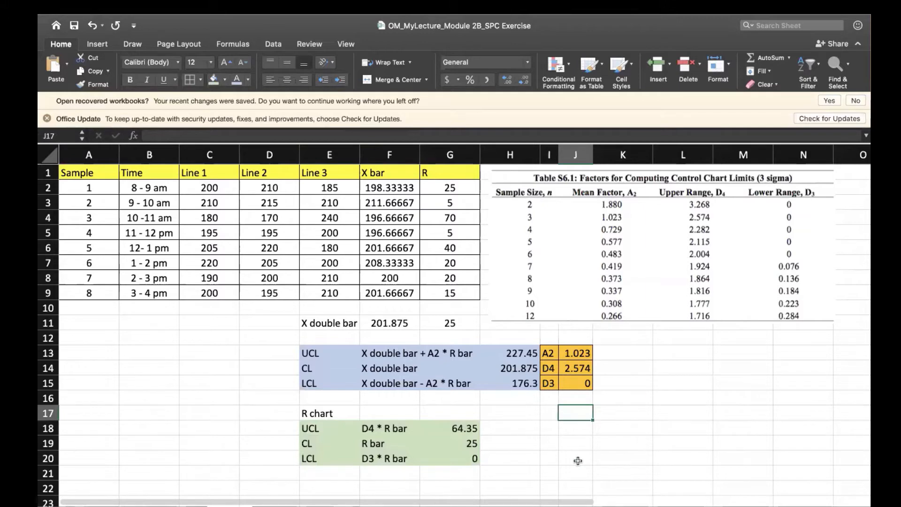
# Try a 100% line chart with markers for the X bar column F1:F9, and delete it.
pyautogui.scroll(-5, 578, 461)
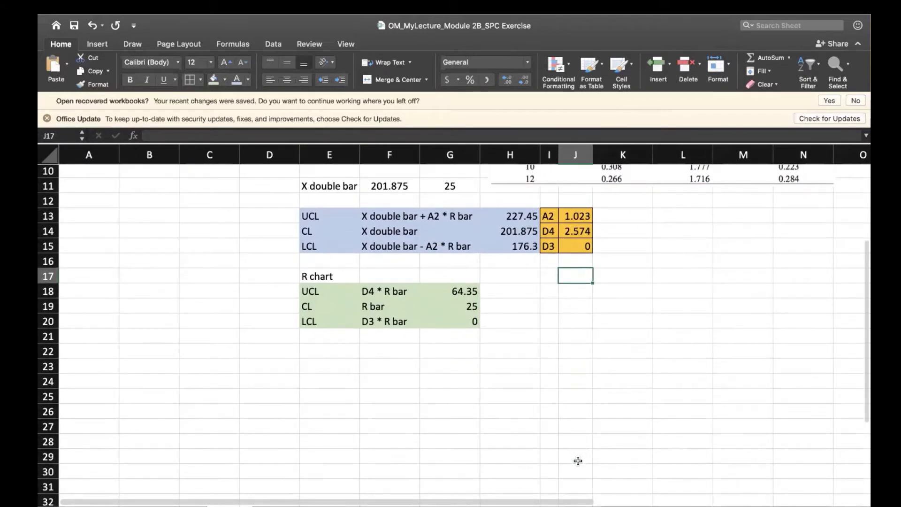
pyautogui.scroll(3, 578, 461)
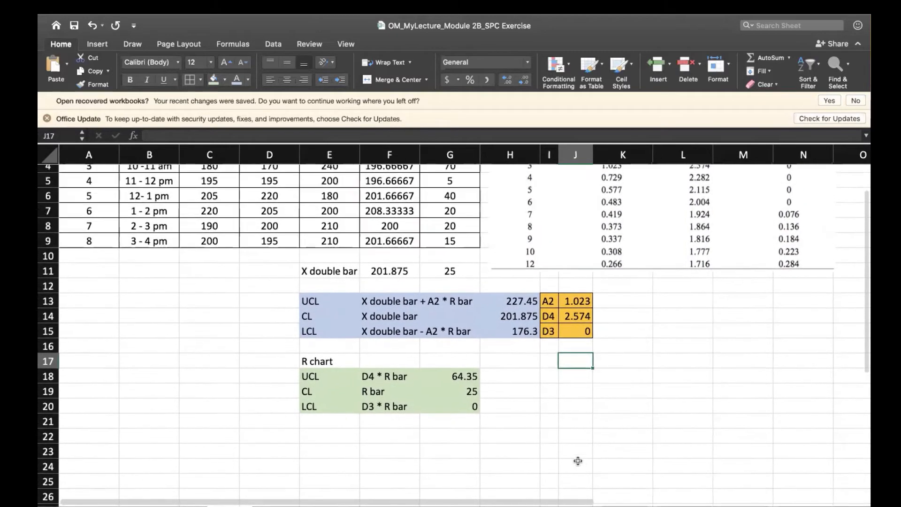
pyautogui.scroll(2, 578, 461)
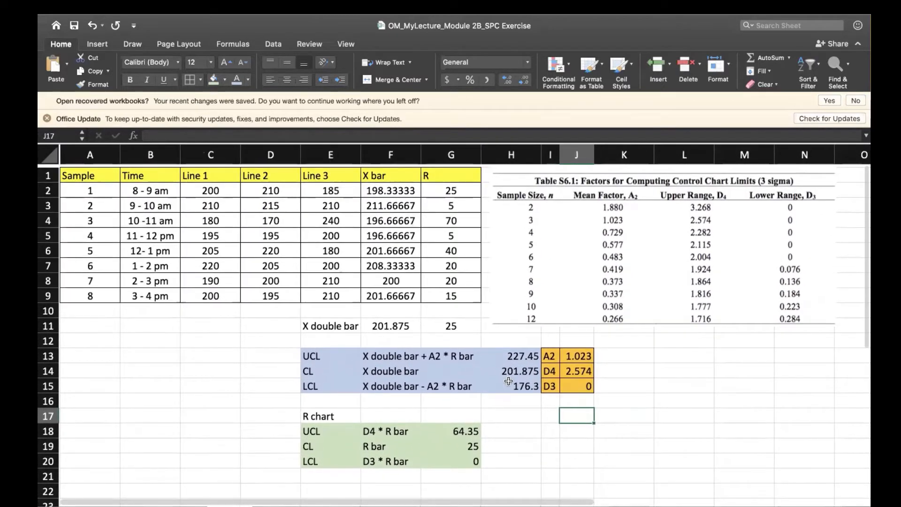
pyautogui.moveTo(380, 173); pyautogui.dragTo(370, 291)
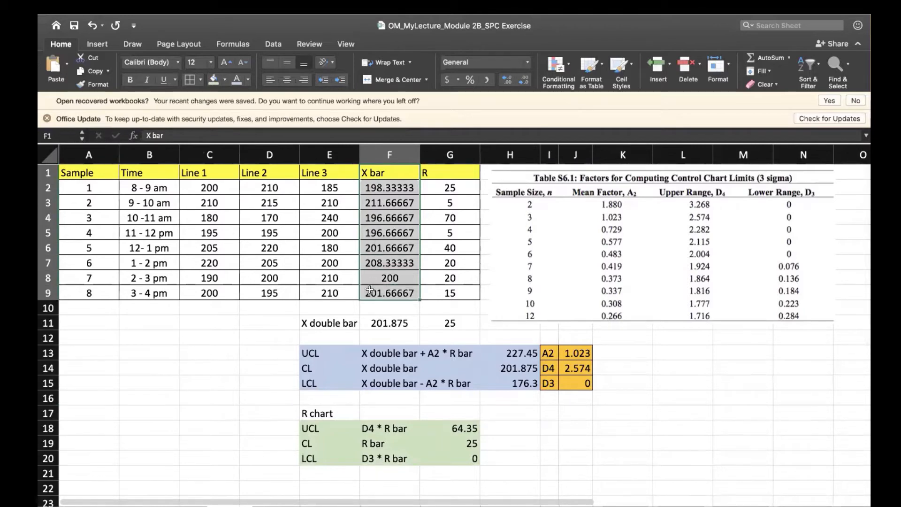
pyautogui.click(98, 44)
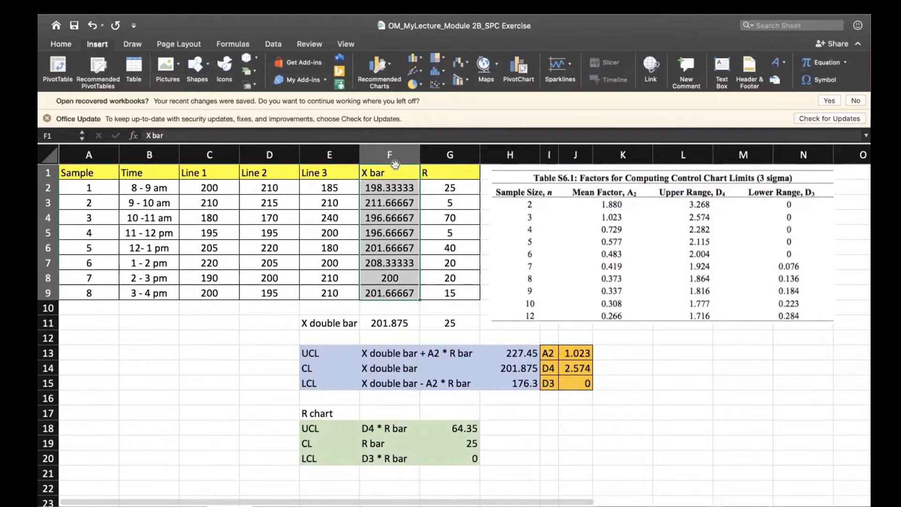
pyautogui.click(421, 71)
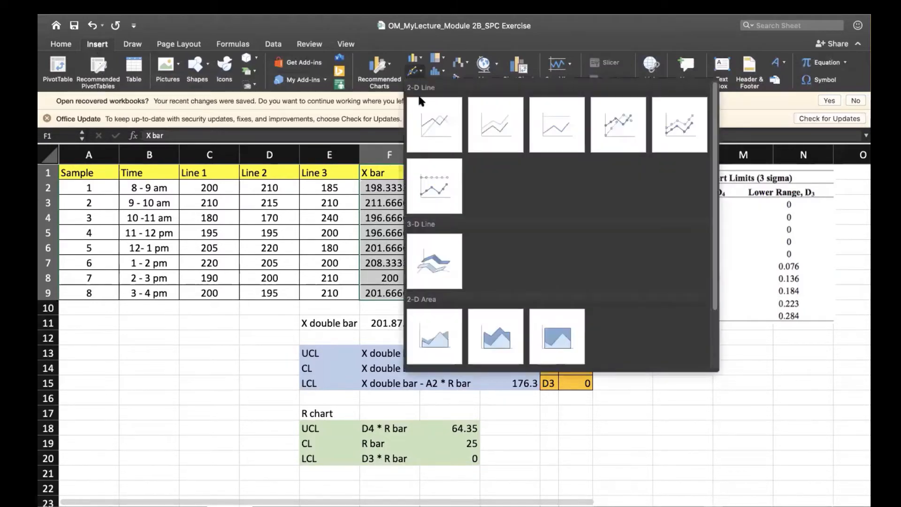
pyautogui.click(434, 185)
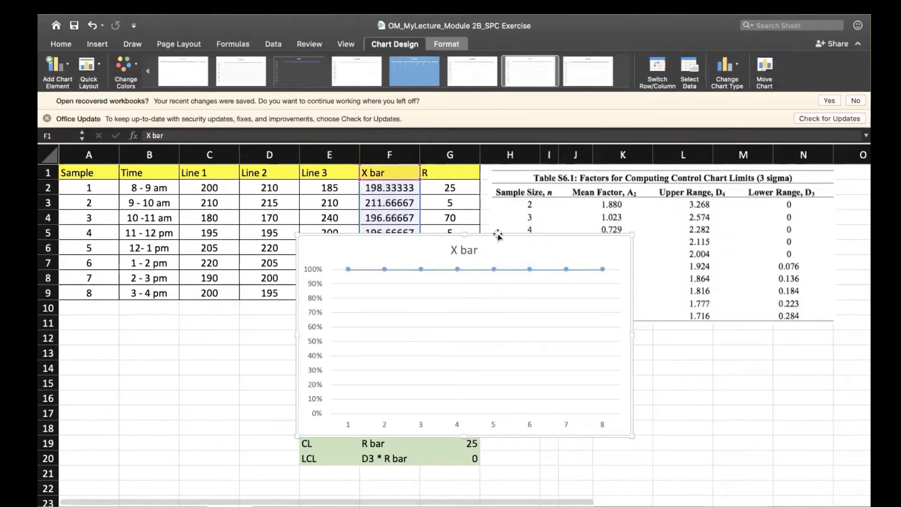
pyautogui.press('Delete')
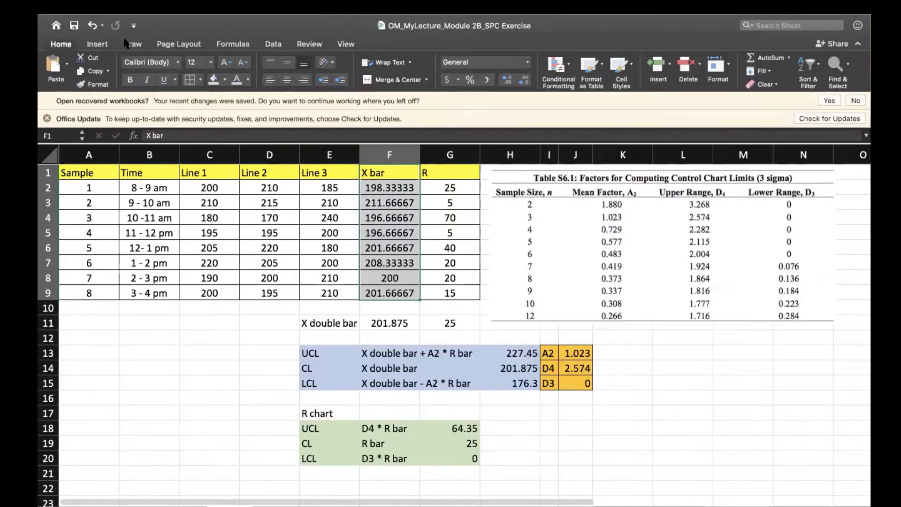
# Insert a 2-D line chart with markers from the X bar data in F1:F9 and place it below the A2, D4 and D3 factors.
pyautogui.click(97, 44)
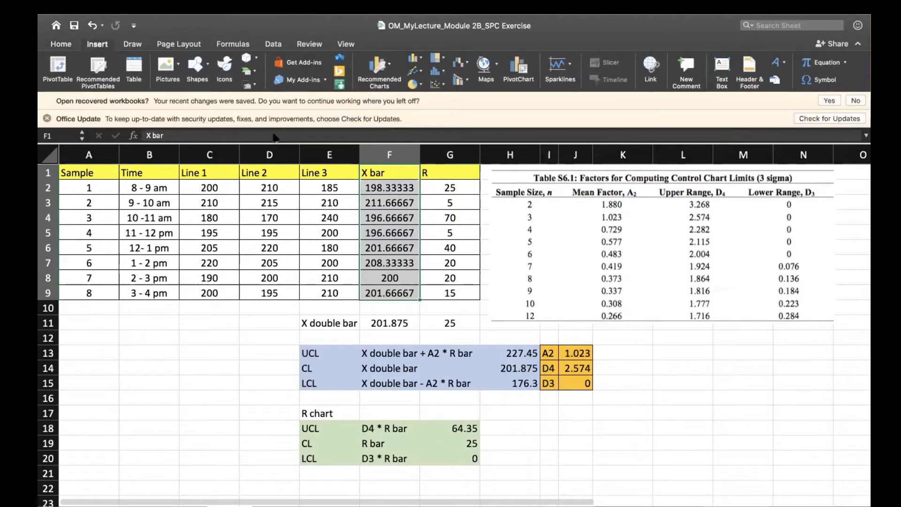
pyautogui.click(421, 71)
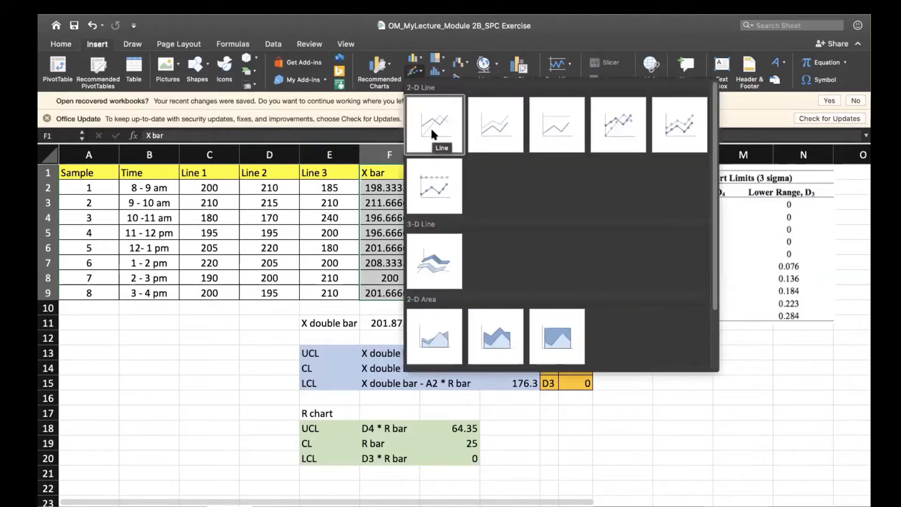
pyautogui.click(610, 133)
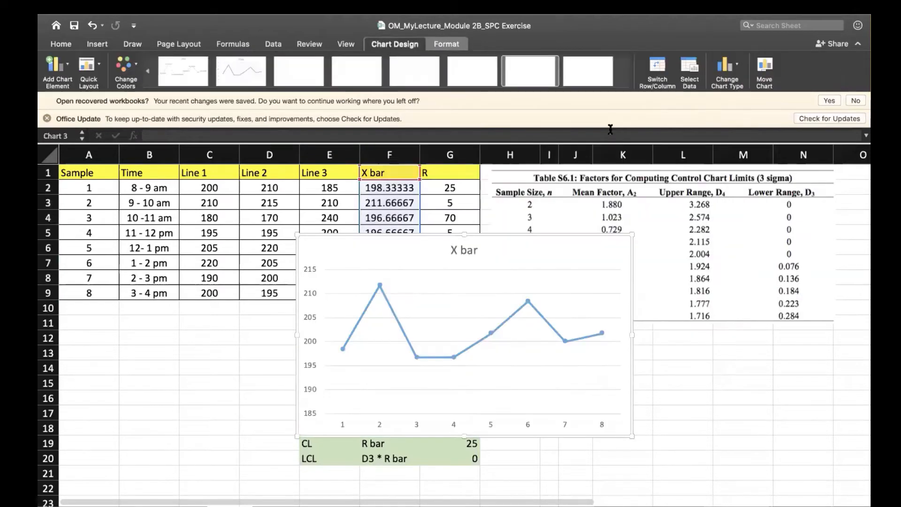
pyautogui.moveTo(483, 235); pyautogui.dragTo(677, 324)
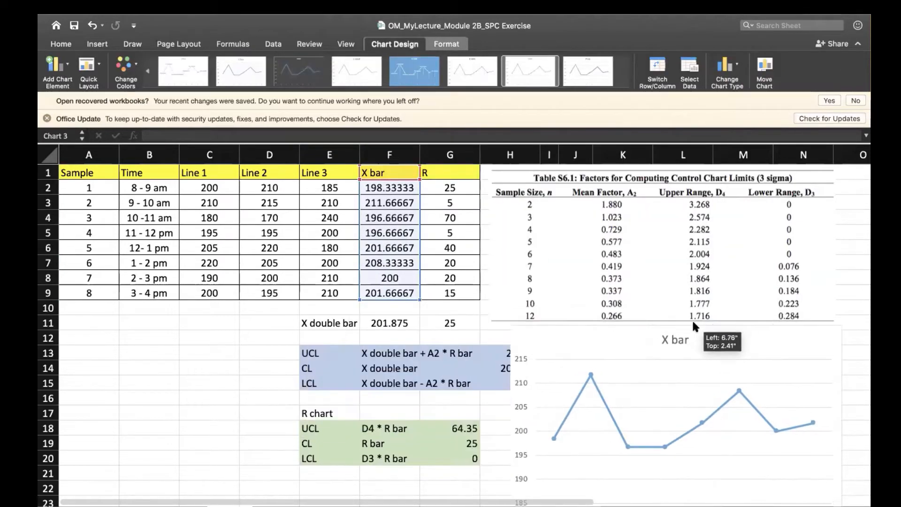
pyautogui.scroll(-5, 676, 320)
pyautogui.hscroll(2, 676, 320)
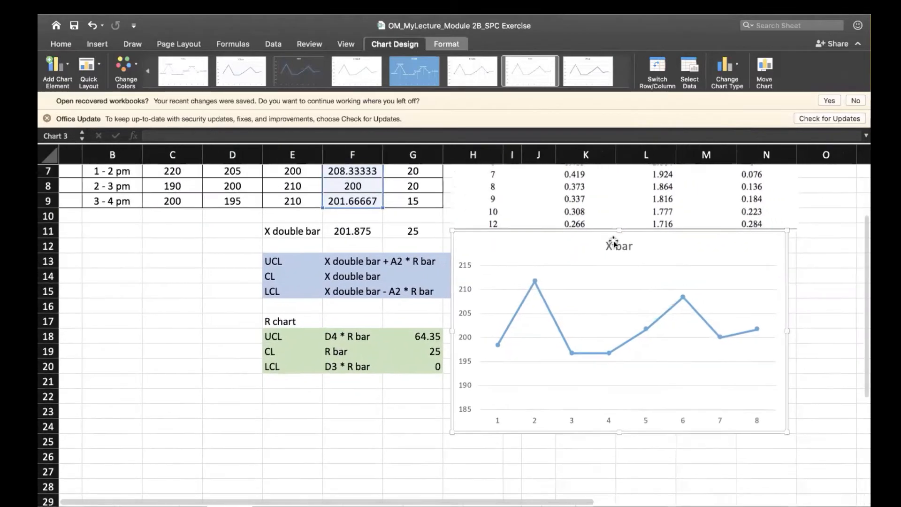
pyautogui.moveTo(588, 217); pyautogui.dragTo(592, 289)
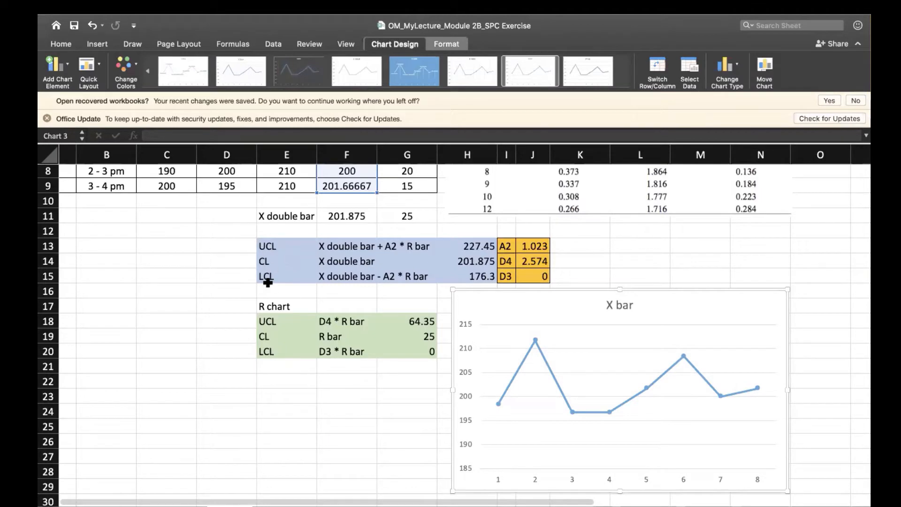
pyautogui.click(97, 44)
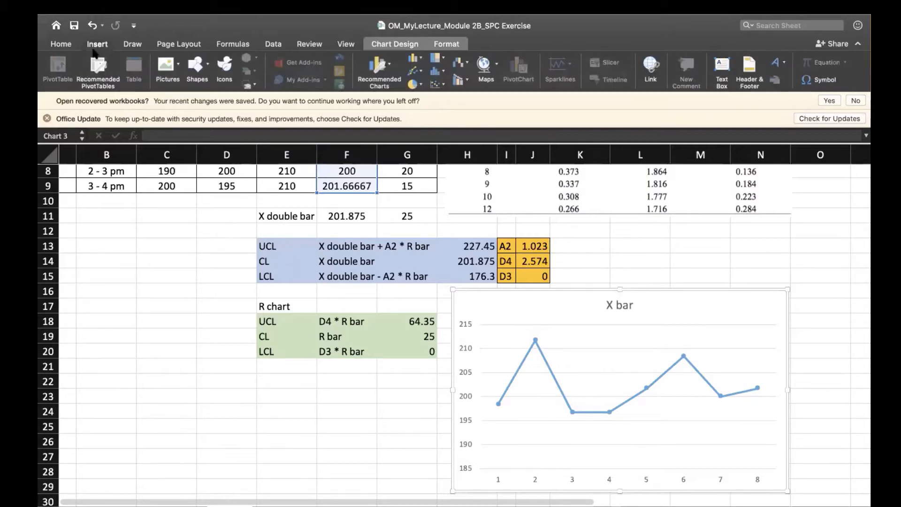
pyautogui.click(207, 67)
pyautogui.click(232, 102)
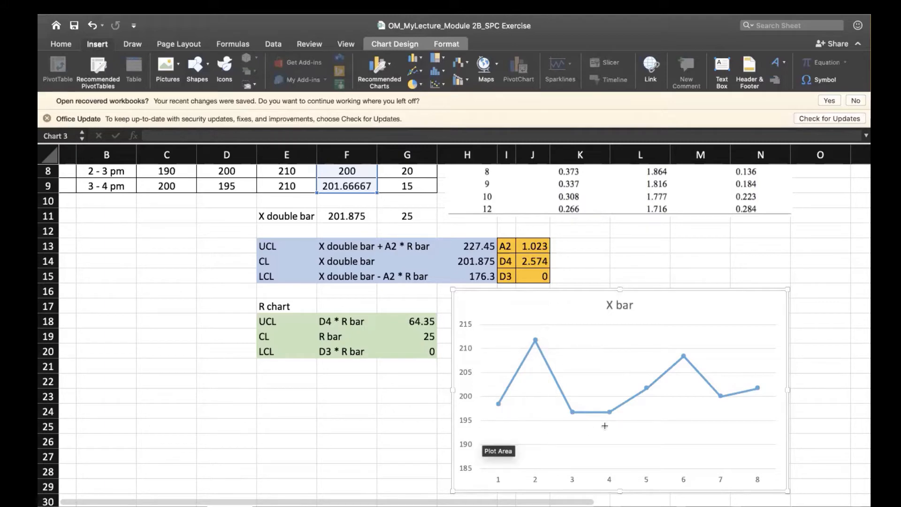
pyautogui.click(474, 402)
pyautogui.press('Escape')
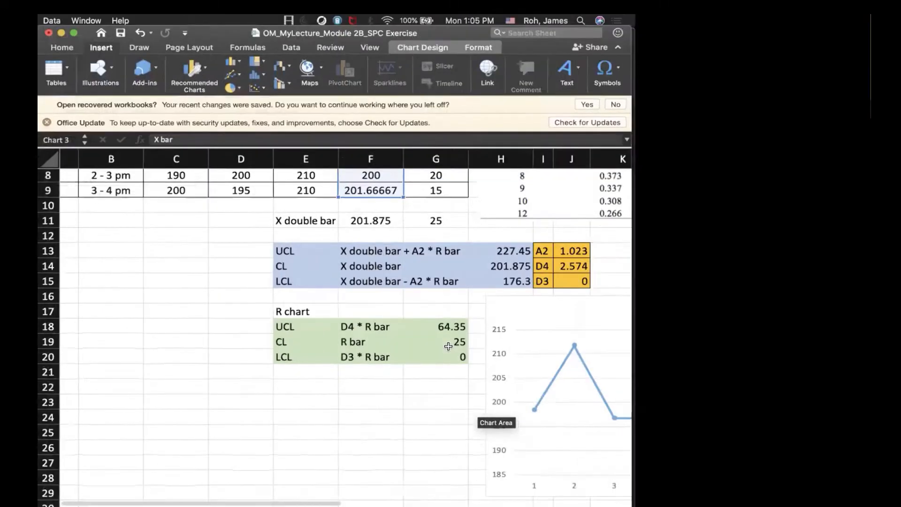
pyautogui.click(72, 35)
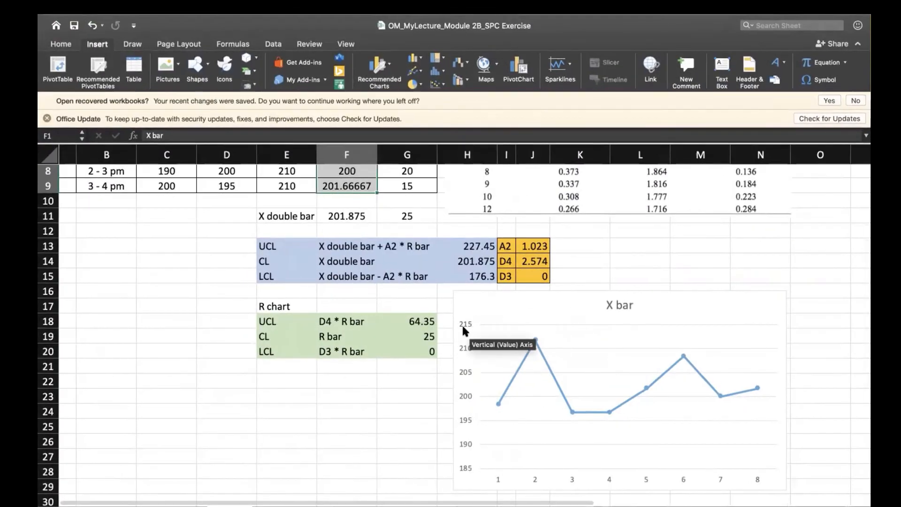
# Try to edit the maximum bound of the X bar chart's vertical axis, and undo the accidental deletion of the chart.
pyautogui.click(464, 326)
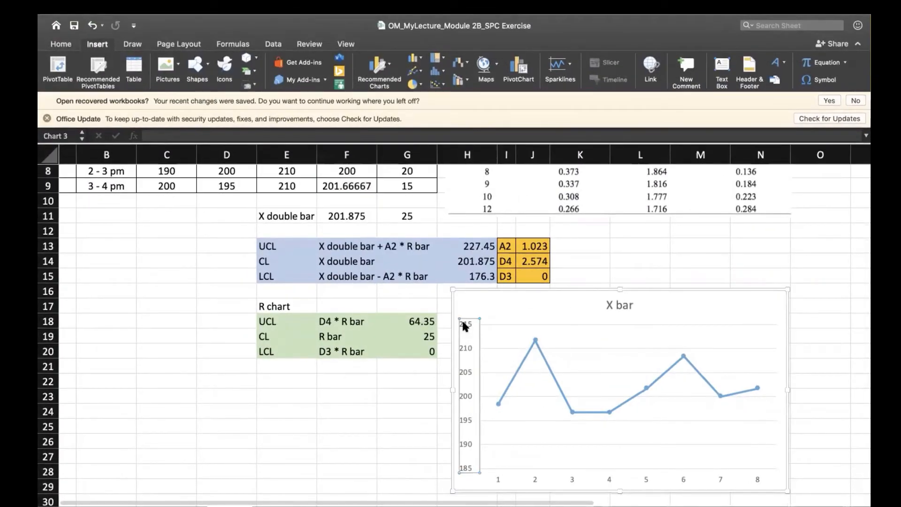
pyautogui.doubleClick(464, 325)
pyautogui.rightClick(463, 325)
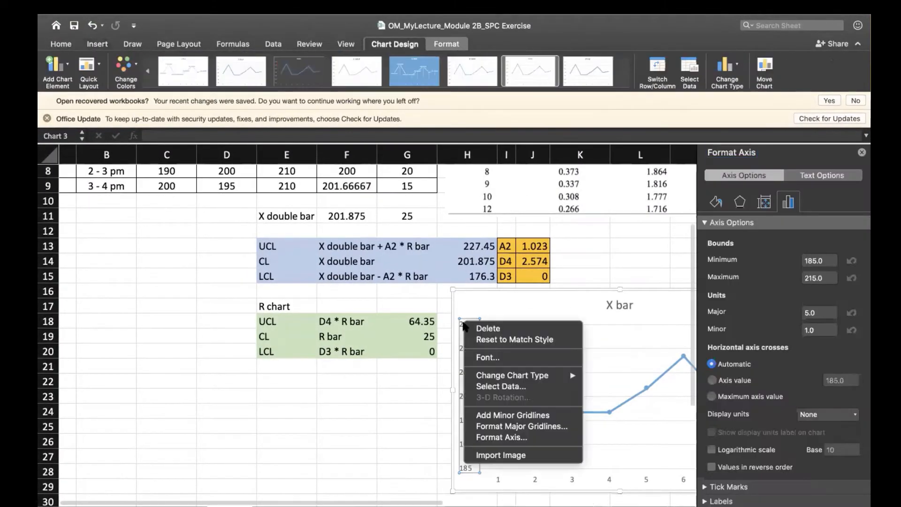
pyautogui.click(781, 148)
pyautogui.click(823, 278)
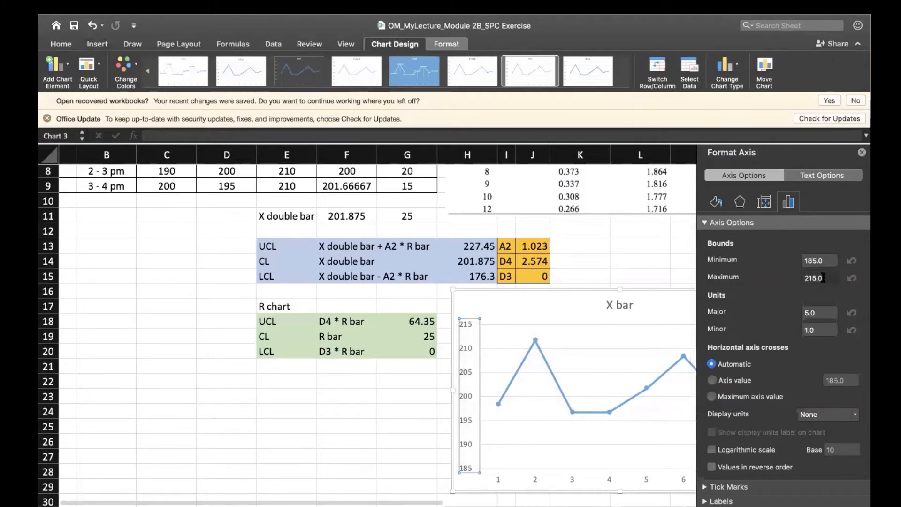
pyautogui.click(823, 278)
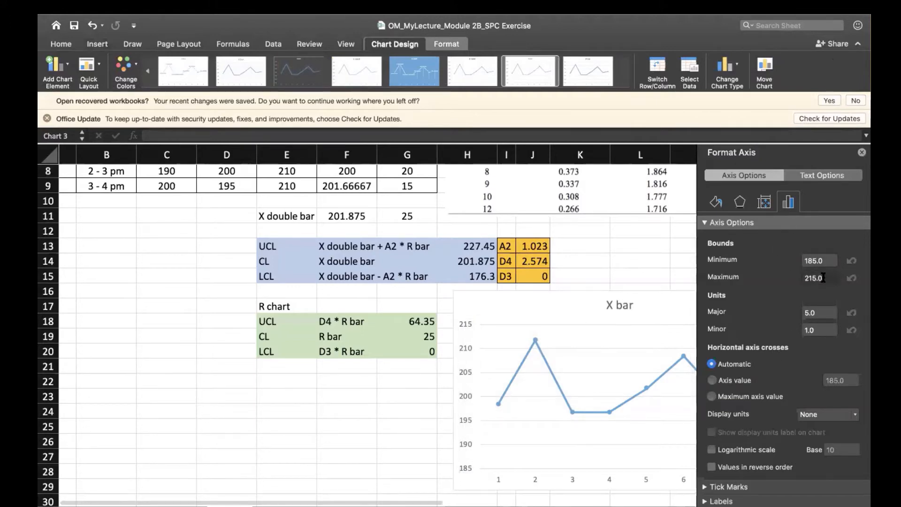
pyautogui.press('Delete')
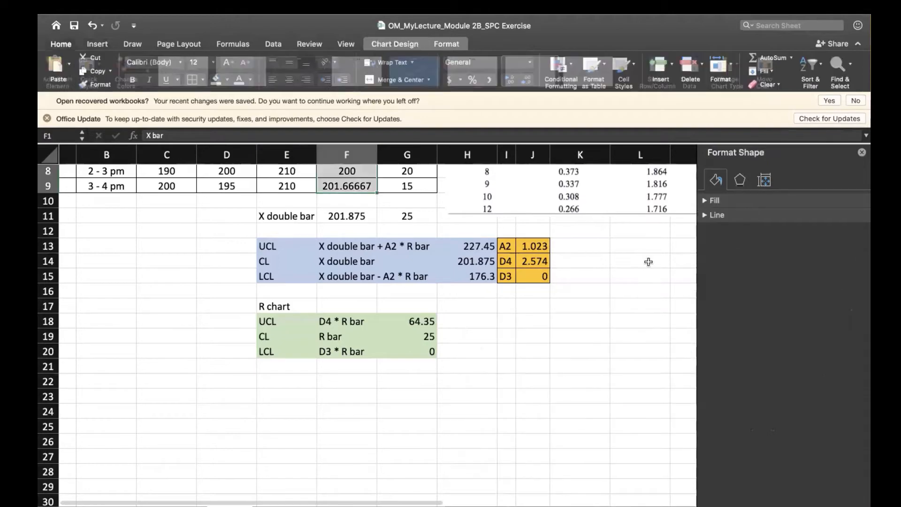
pyautogui.press('super+z')
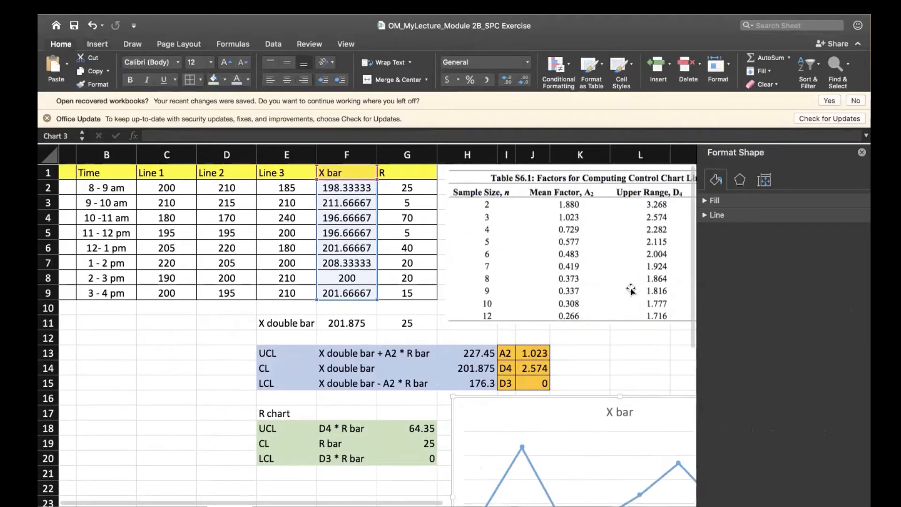
pyautogui.scroll(-3, 561, 413)
pyautogui.scroll(-1, 561, 413)
pyautogui.press('super+z')
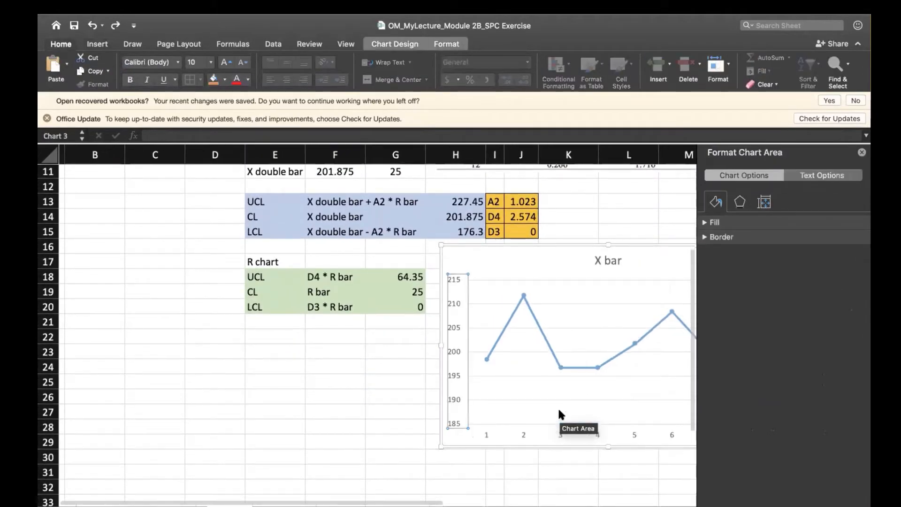
# Set the bounds of the X bar chart's vertical axis to a minimum of 177 and a maximum of 227.
pyautogui.doubleClick(455, 301)
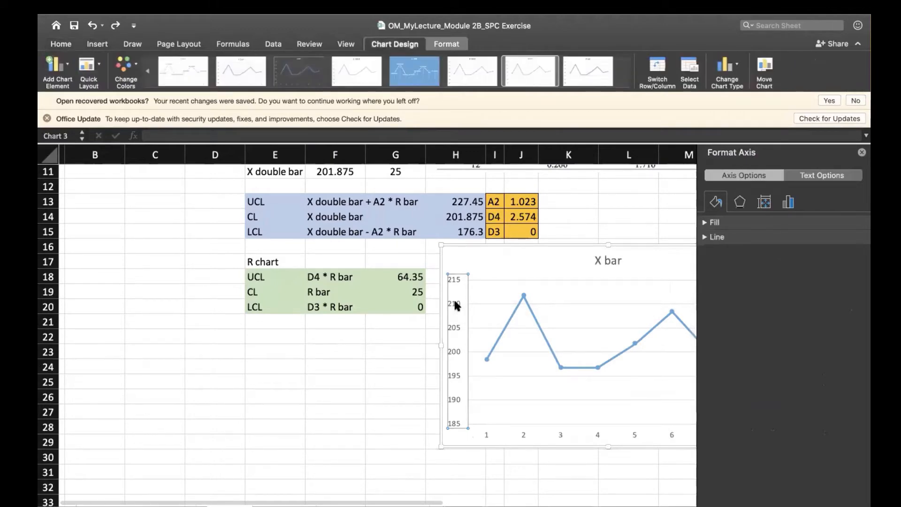
pyautogui.rightClick(455, 305)
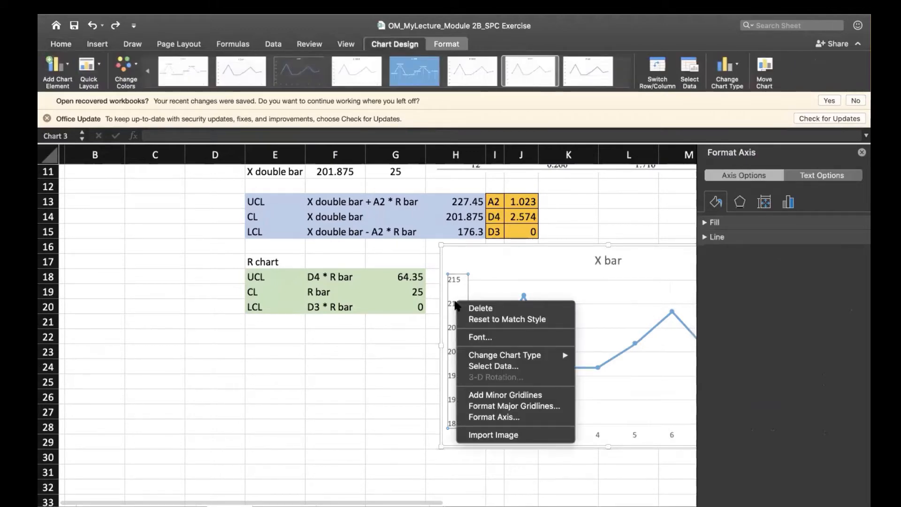
pyautogui.click(481, 417)
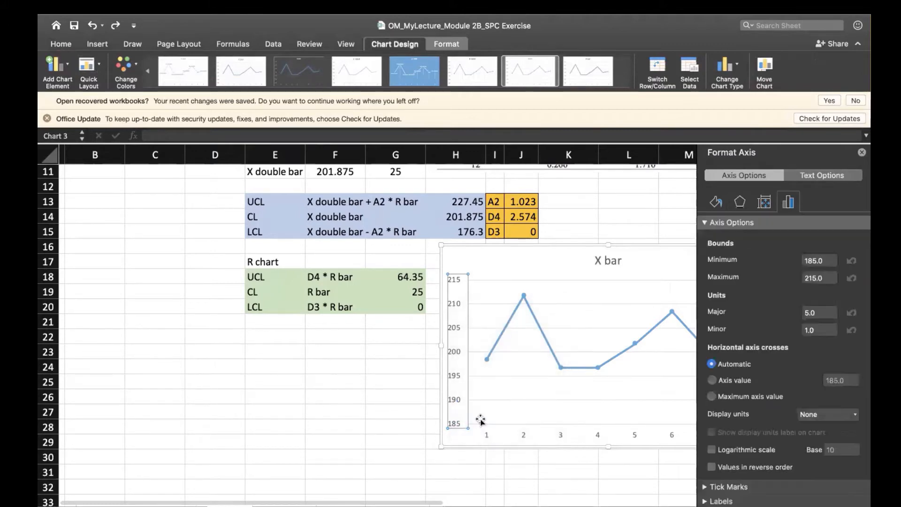
pyautogui.click(830, 279)
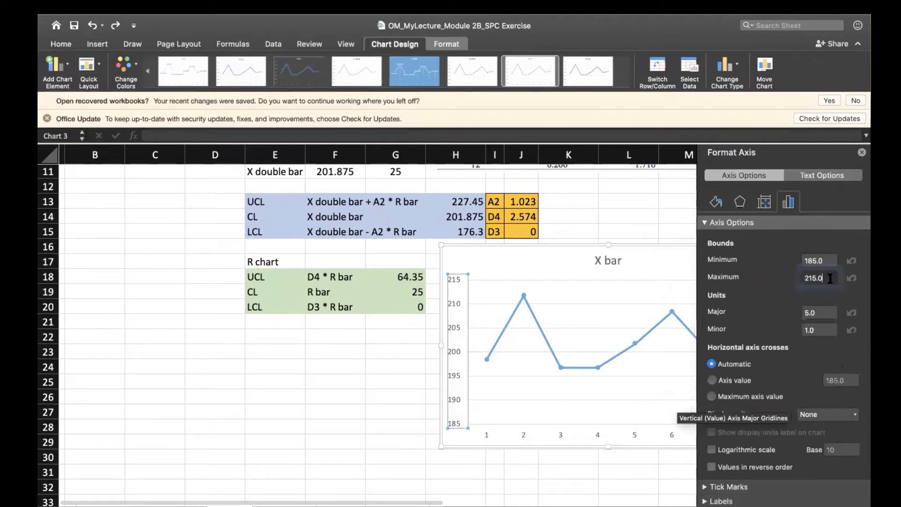
pyautogui.press('BackSpace')
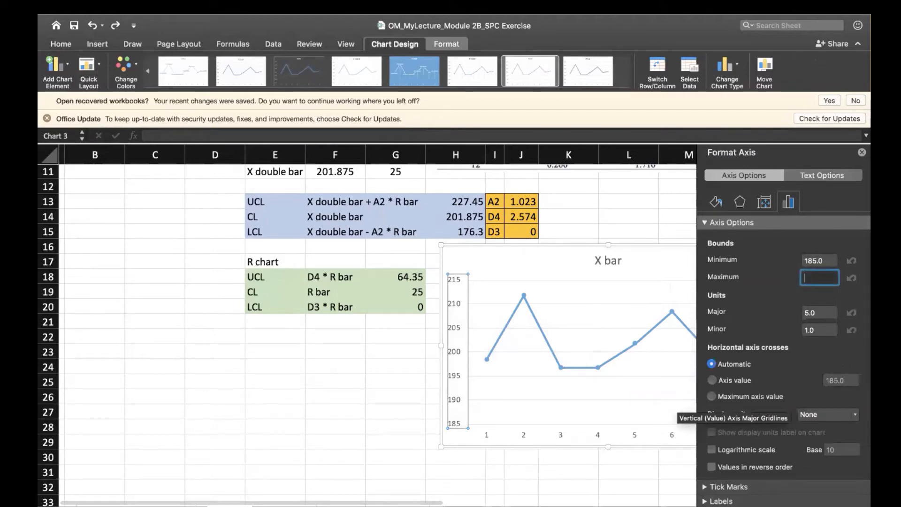
pyautogui.click(836, 261)
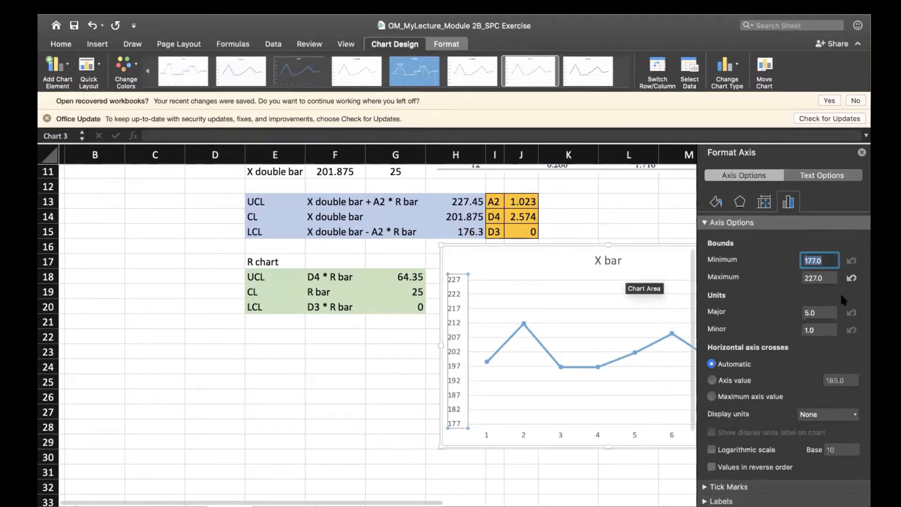
# Change the vertical axis bounds to a maximum of 230 and a minimum of 175, and close the axis formatting options.
pyautogui.press('Tab')
pyautogui.write('22')
pyautogui.press('BackSpace')
pyautogui.press('BackSpace')
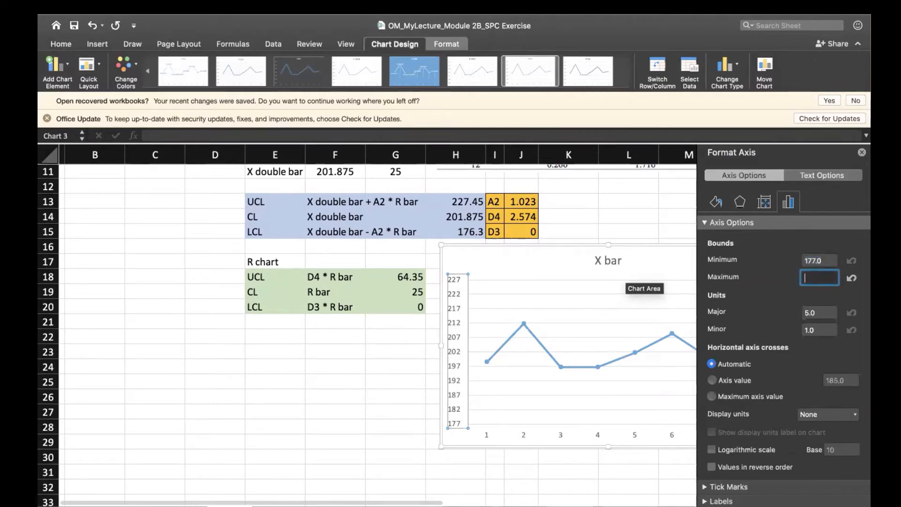
pyautogui.click(825, 261)
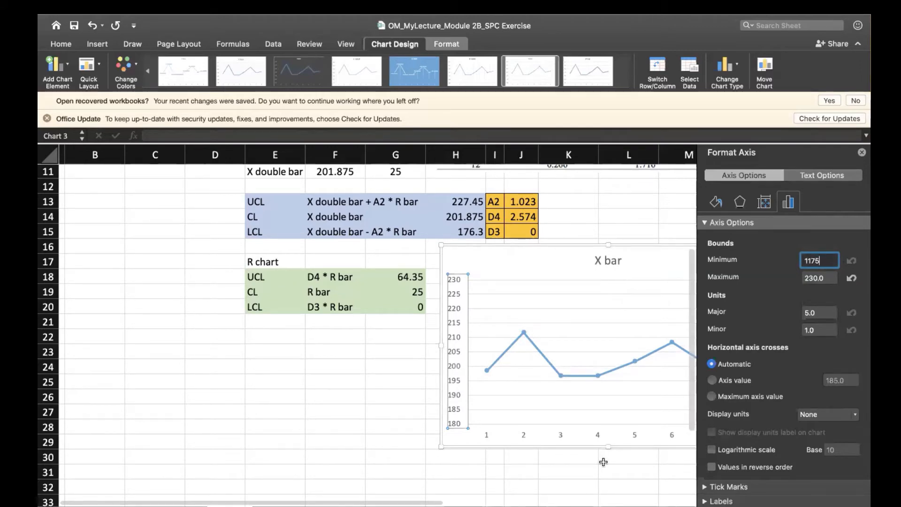
pyautogui.press('BackSpace')
pyautogui.press('BackSpace')
pyautogui.click(455, 483)
pyautogui.click(384, 439)
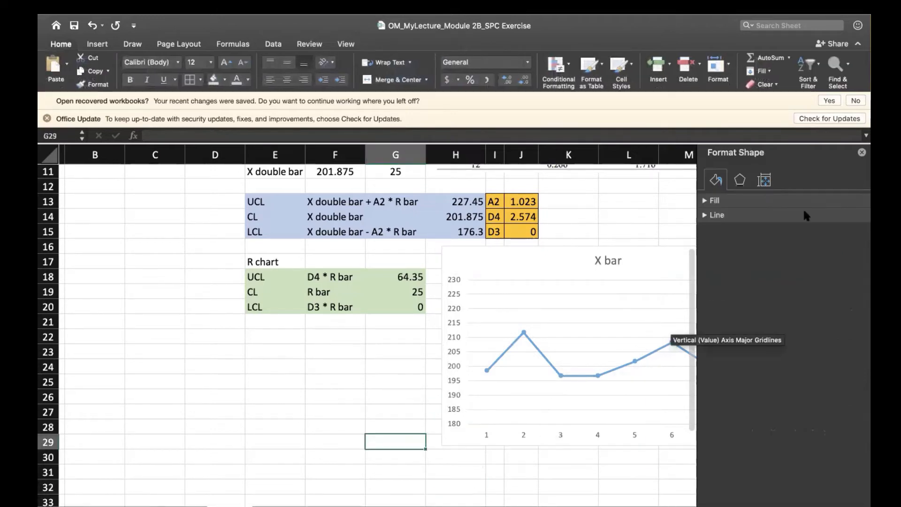
pyautogui.click(862, 154)
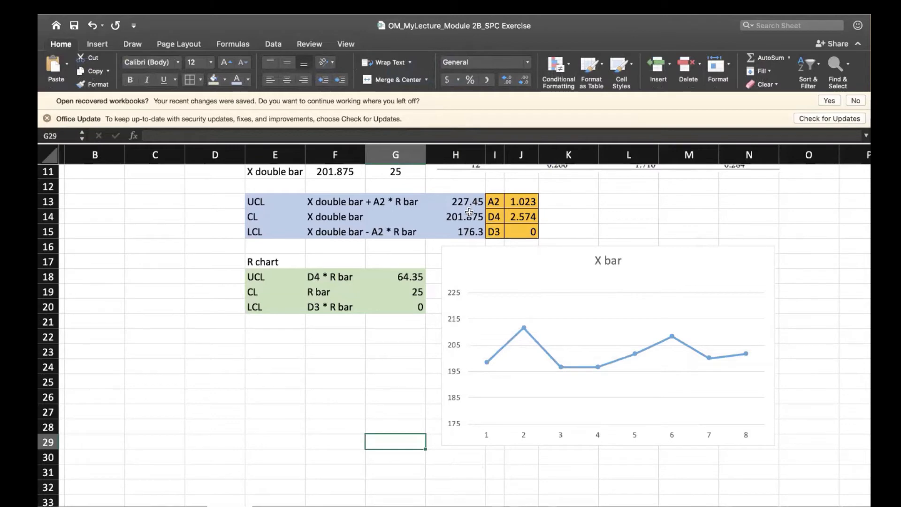
# Draw a horizontal line about 4.49" long across the X bar chart just above the 225 gridline, styled Subtle Line - Accent 2.
pyautogui.click(97, 44)
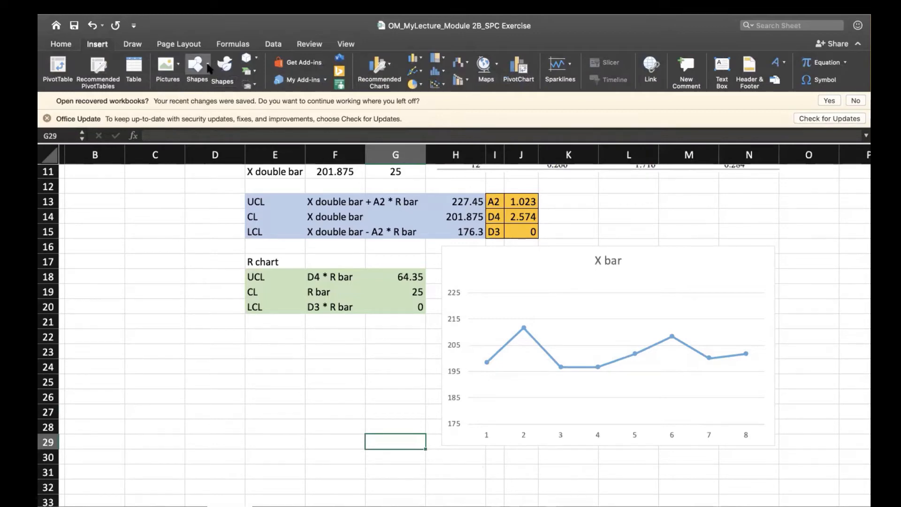
pyautogui.click(209, 69)
pyautogui.click(231, 102)
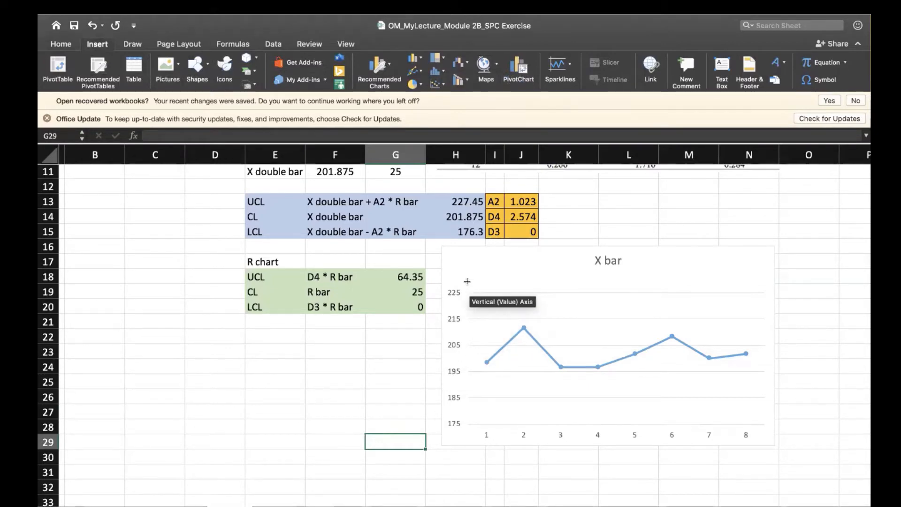
pyautogui.moveTo(478, 282); pyautogui.dragTo(766, 282)
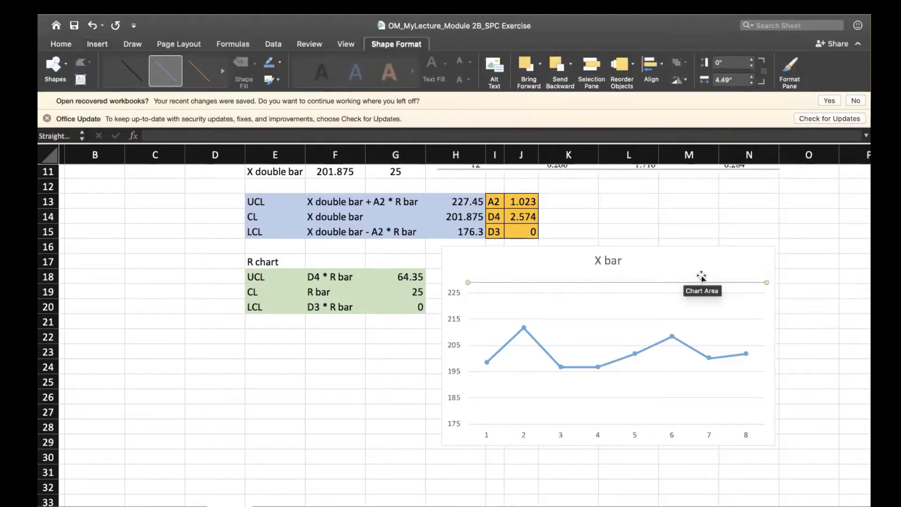
pyautogui.click(197, 72)
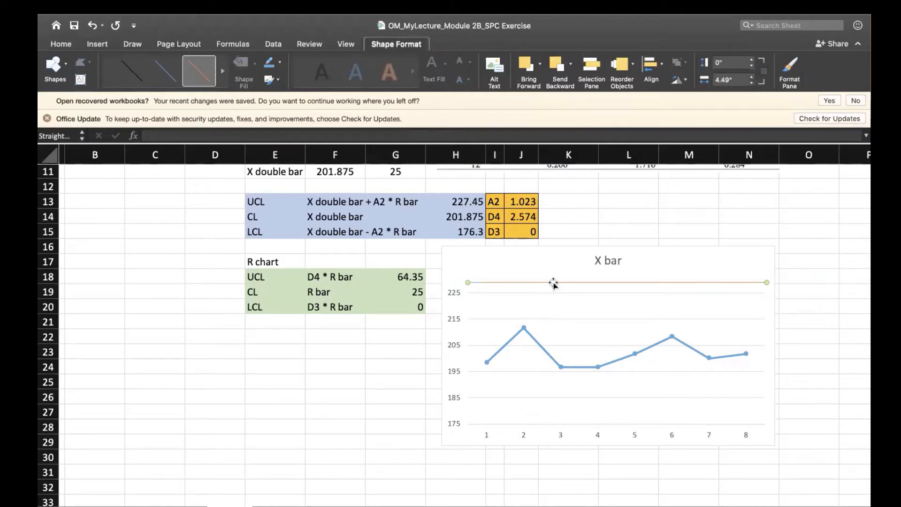
# Duplicate the orange limit line twice, placing one copy just above the 175 gridline and the other between the 195 and 205 gridlines.
pyautogui.moveTo(553, 284); pyautogui.dragTo(554, 420)
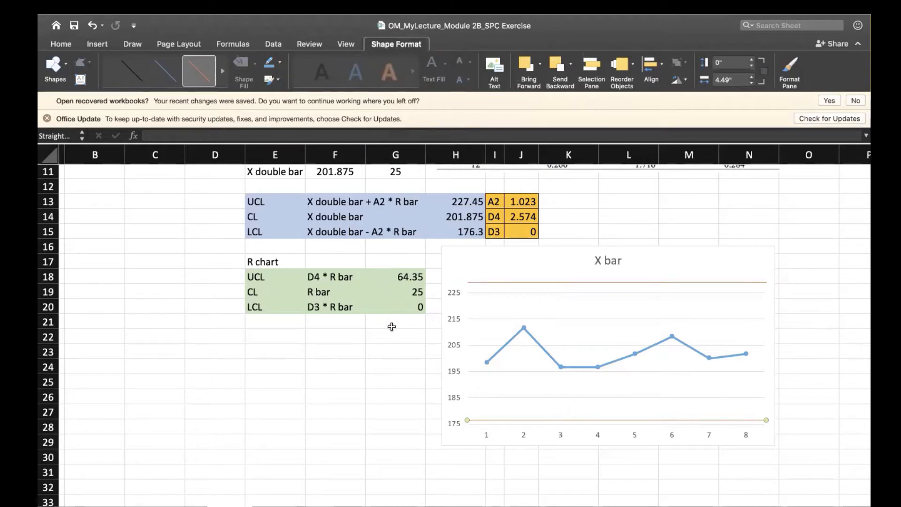
pyautogui.press('super+d')
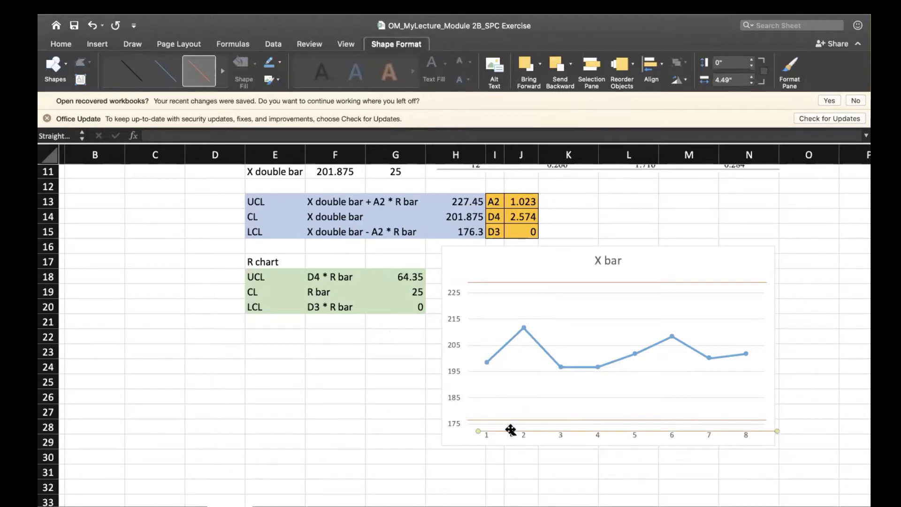
pyautogui.moveTo(510, 429); pyautogui.dragTo(506, 347)
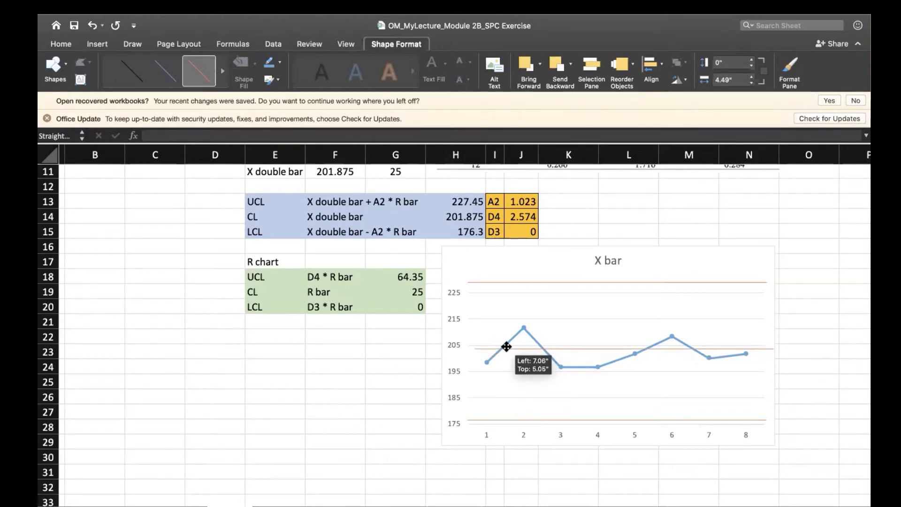
pyautogui.moveTo(507, 347); pyautogui.dragTo(501, 353)
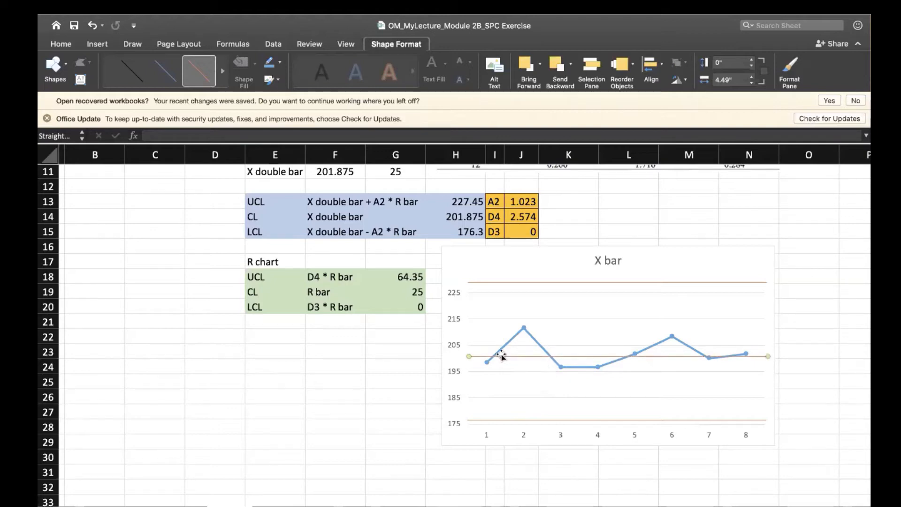
# Add a text box reading UCL beside the upper limit line, size it to fit on one line, and colour its text red.
pyautogui.click(79, 81)
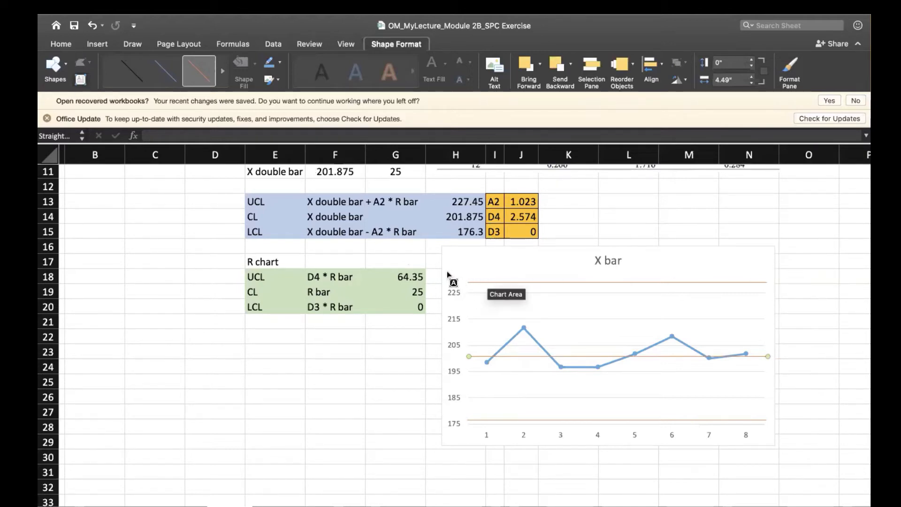
pyautogui.moveTo(448, 277); pyautogui.dragTo(476, 286)
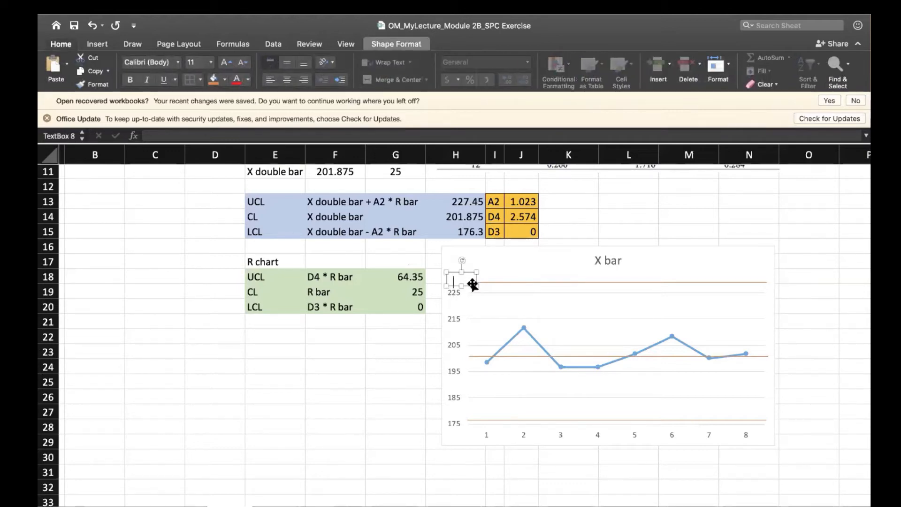
pyautogui.write('UCL')
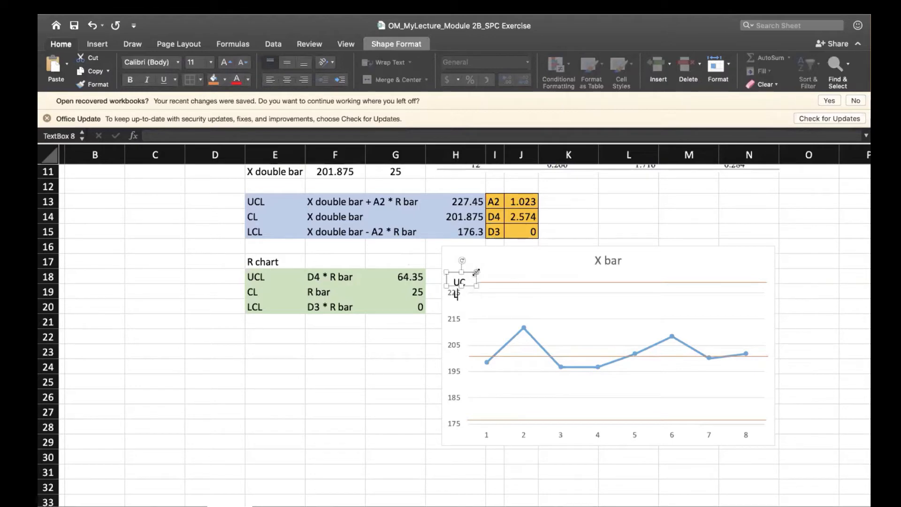
pyautogui.moveTo(477, 273)
pyautogui.mouseDown()
pyautogui.moveTo(495, 274)
pyautogui.moveTo(469, 295)
pyautogui.moveTo(480, 284)
pyautogui.mouseUp()
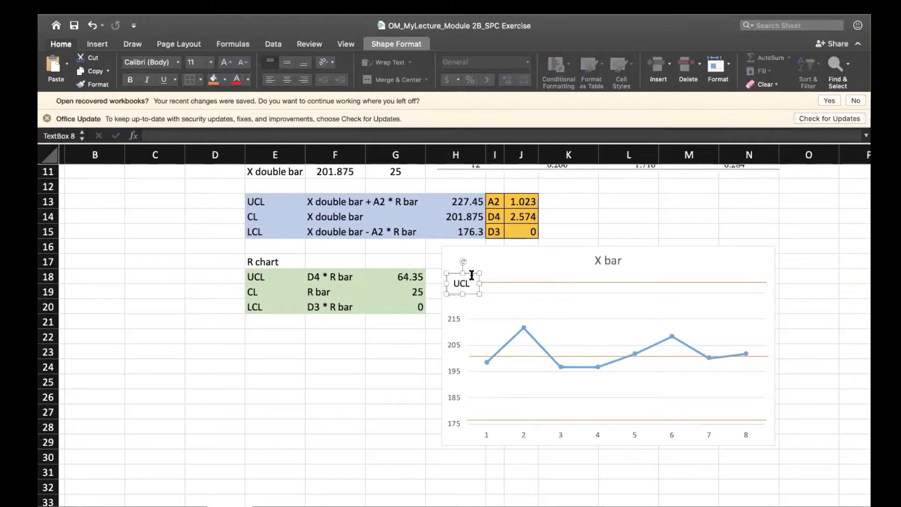
pyautogui.doubleClick(464, 283)
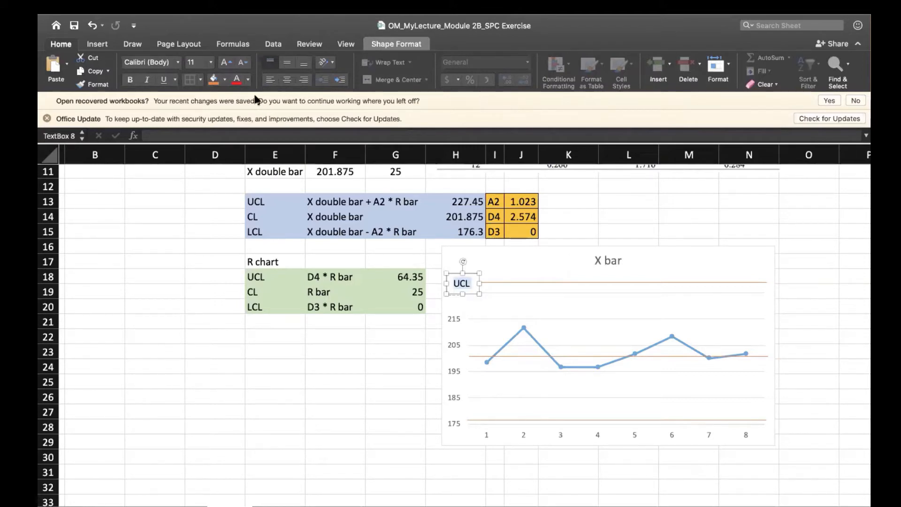
pyautogui.click(238, 82)
# Duplicate the red UCL label, place the copy beside the lower limit line, and change its text to LCL.
pyautogui.click(472, 280)
pyautogui.press('super+v')
pyautogui.moveTo(483, 307); pyautogui.dragTo(436, 418)
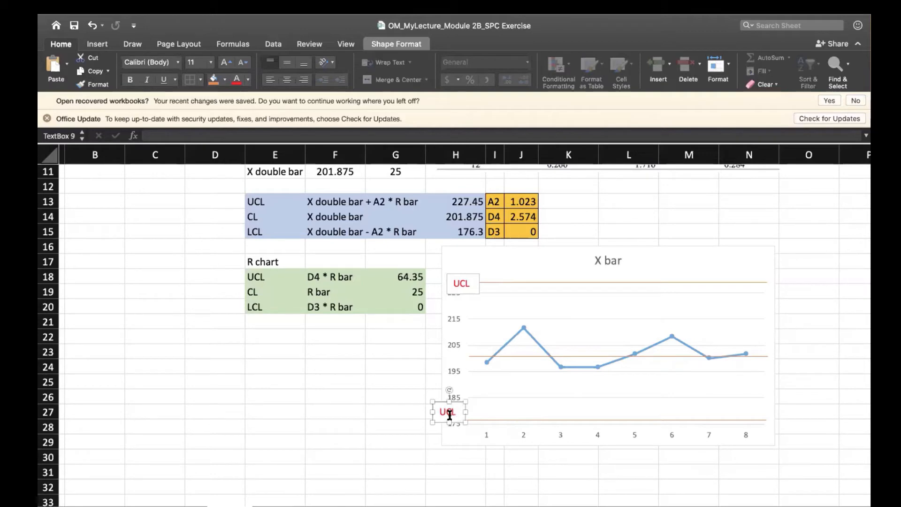
pyautogui.doubleClick(449, 413)
pyautogui.write('LCL')
# Paste another copy of the red label, position it beside the centre line, and change its text to CL.
pyautogui.click(378, 386)
pyautogui.press('super+v')
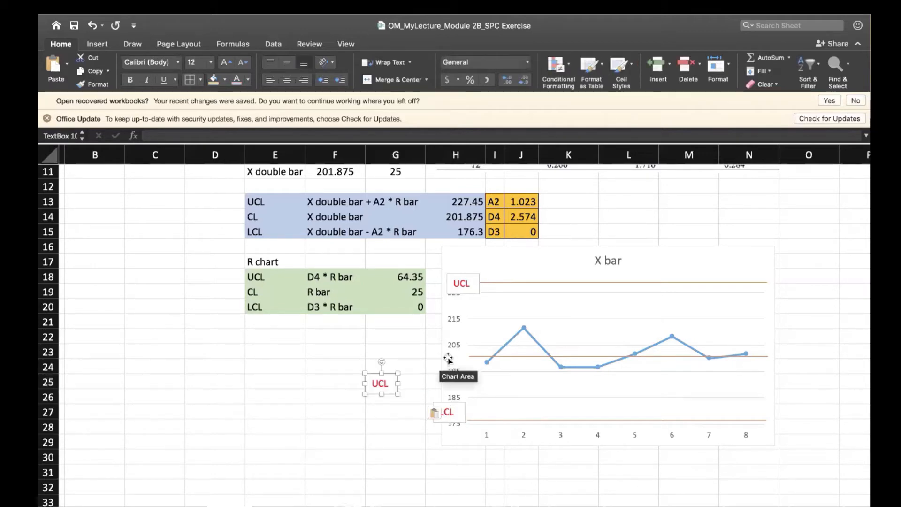
pyautogui.moveTo(444, 369); pyautogui.dragTo(456, 344)
pyautogui.press('BackSpace')
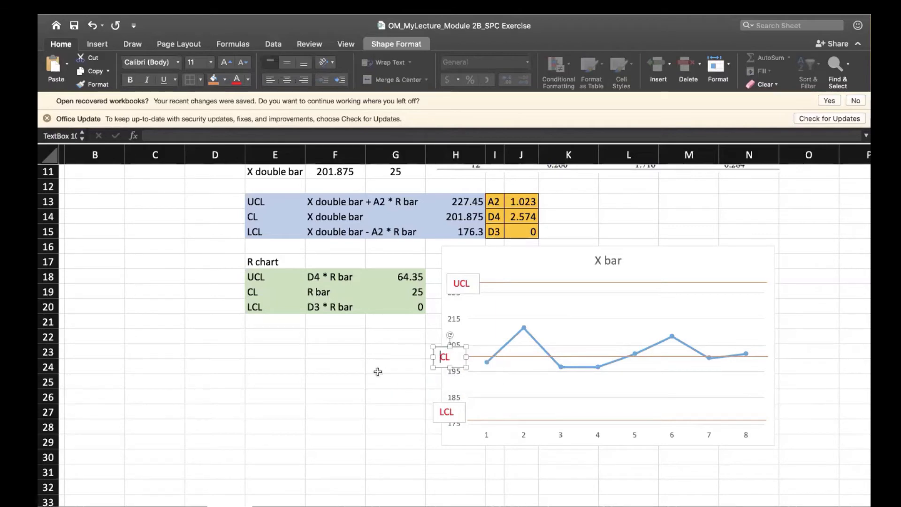
pyautogui.click(378, 370)
pyautogui.click(453, 352)
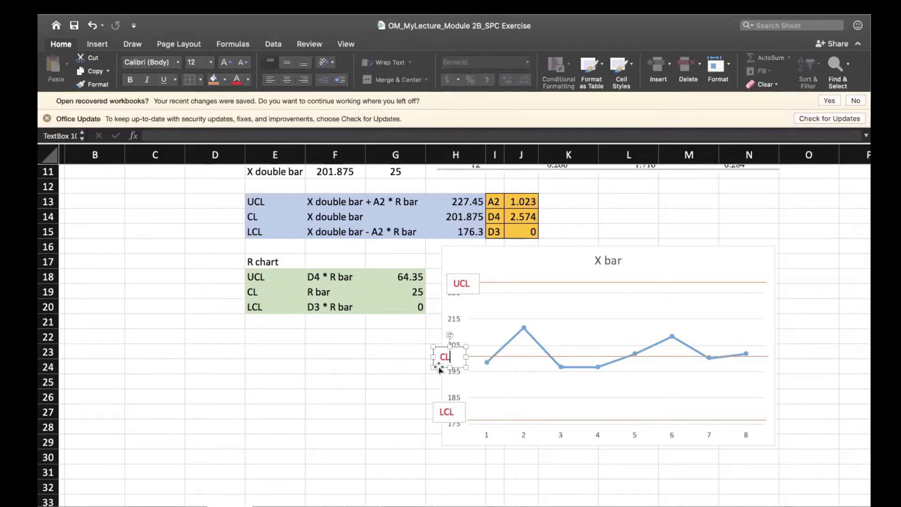
pyautogui.moveTo(435, 364); pyautogui.dragTo(439, 363)
pyautogui.click(392, 395)
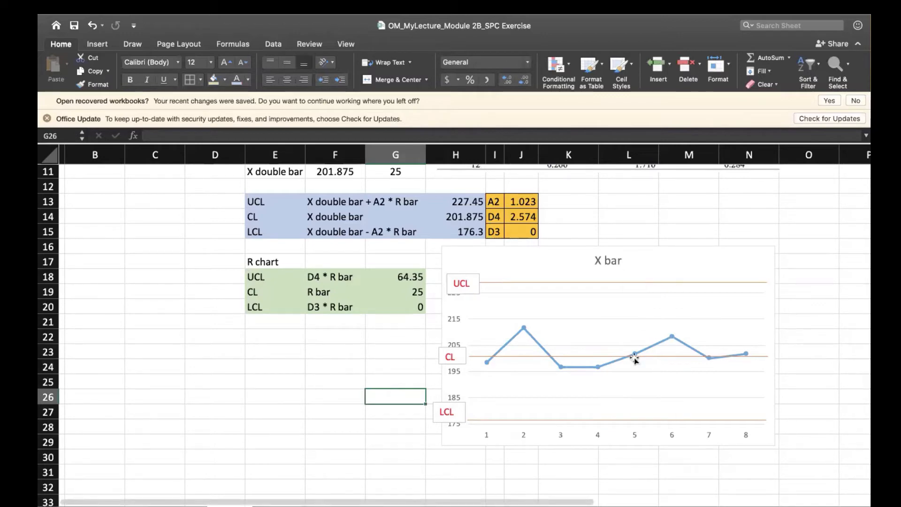
# Set the X bar chart's horizontal category axis labels to the Time column range B1:B9.
pyautogui.click(485, 433)
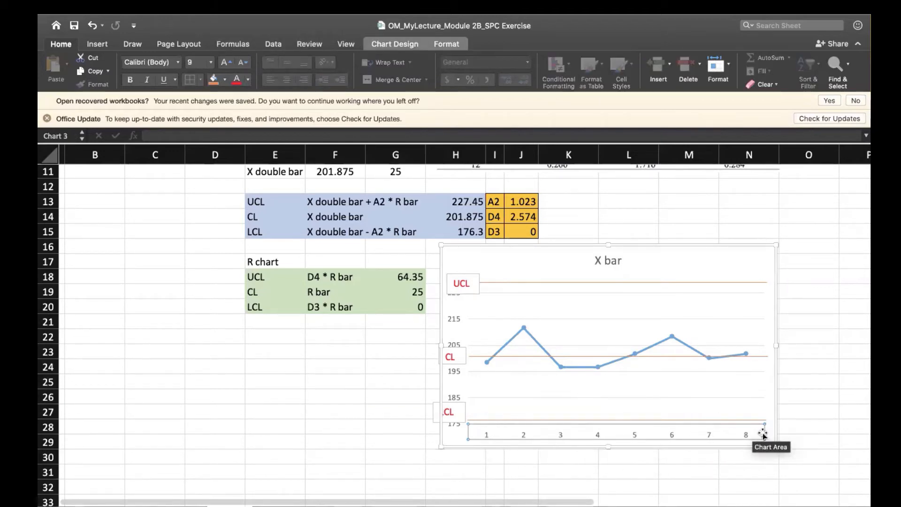
pyautogui.rightClick(499, 435)
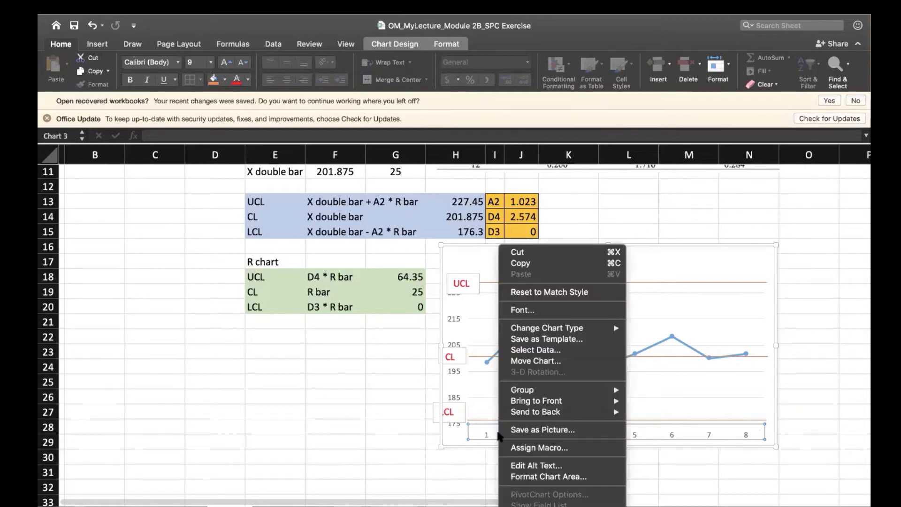
pyautogui.click(559, 349)
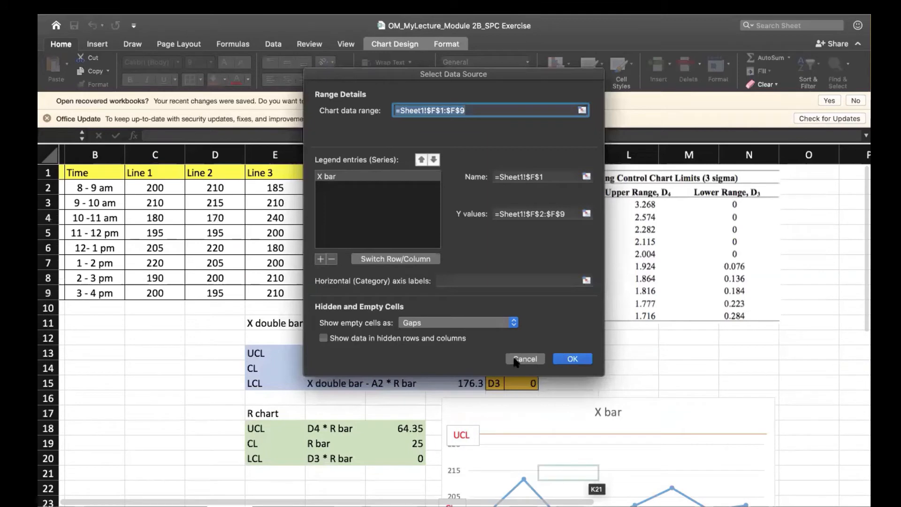
pyautogui.click(465, 280)
pyautogui.click(586, 281)
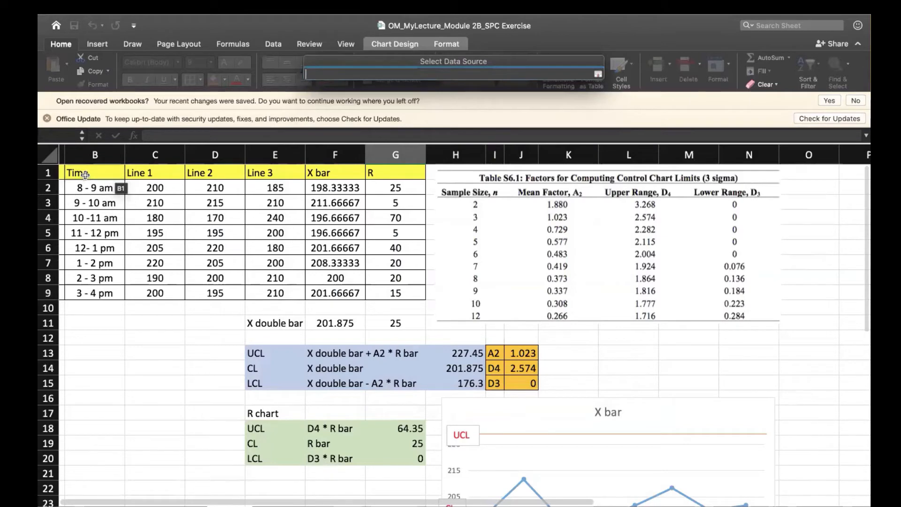
pyautogui.moveTo(85, 179); pyautogui.dragTo(83, 294)
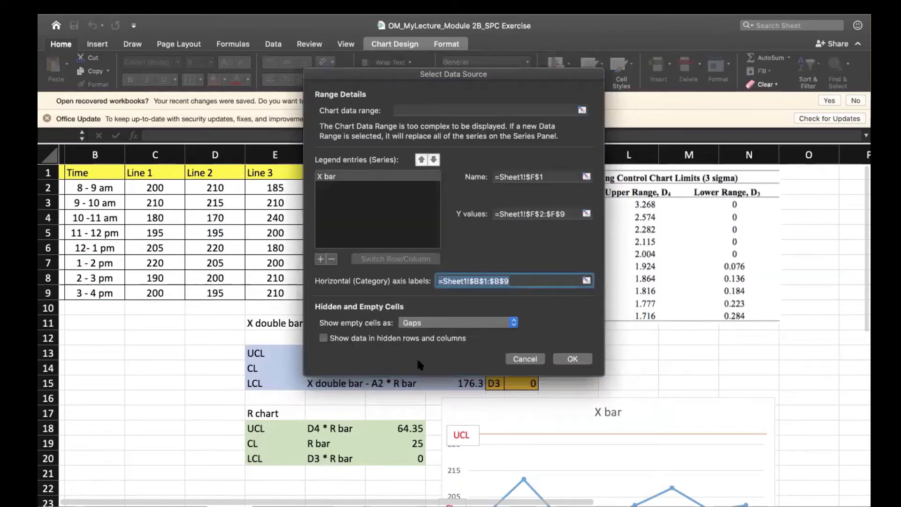
pyautogui.click(573, 358)
pyautogui.scroll(-5, 844, 393)
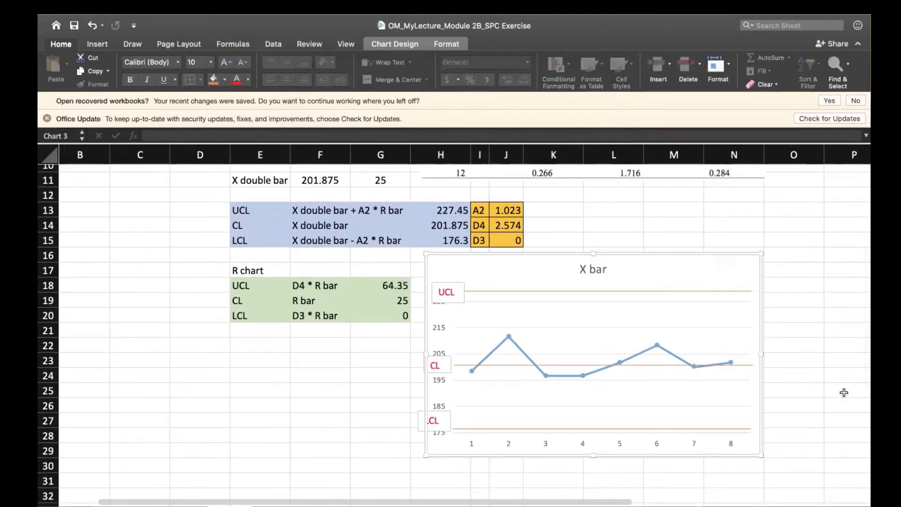
# Undo the last two enlargements of the X bar chart and deselect the chart.
pyautogui.scroll(-5, 844, 392)
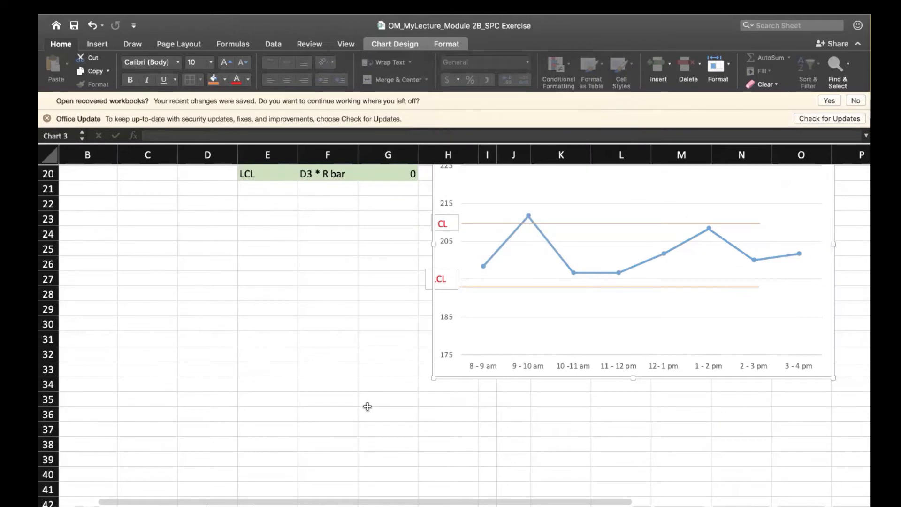
pyautogui.scroll(2, 368, 406)
pyautogui.press('super+z')
pyautogui.press('super+z')
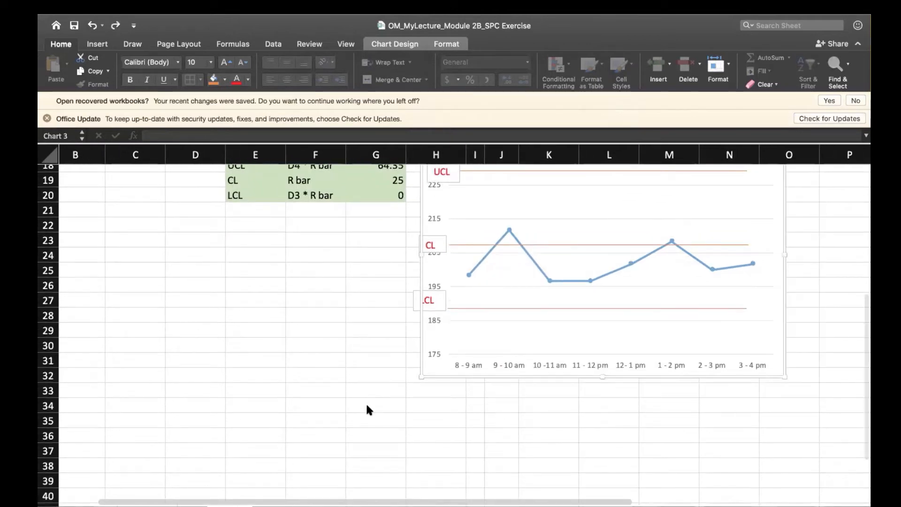
pyautogui.click(410, 375)
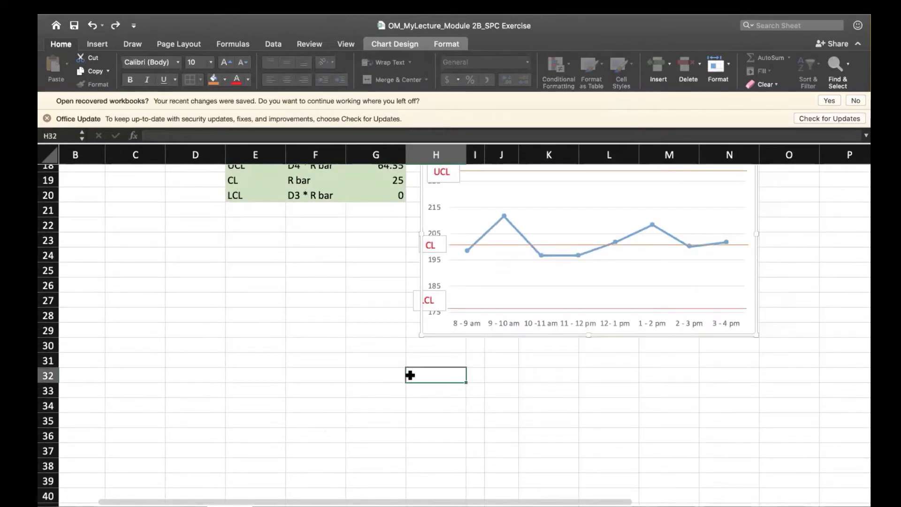
pyautogui.scroll(3, 404, 382)
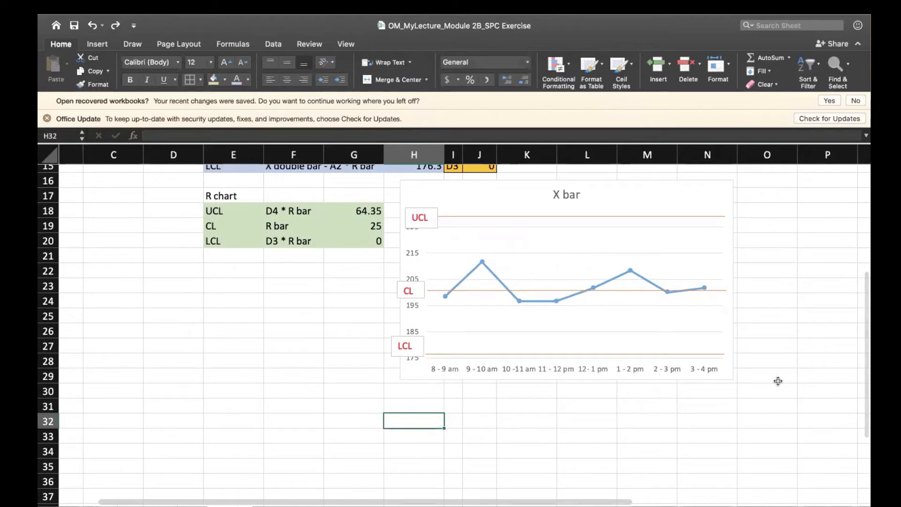
pyautogui.click(793, 365)
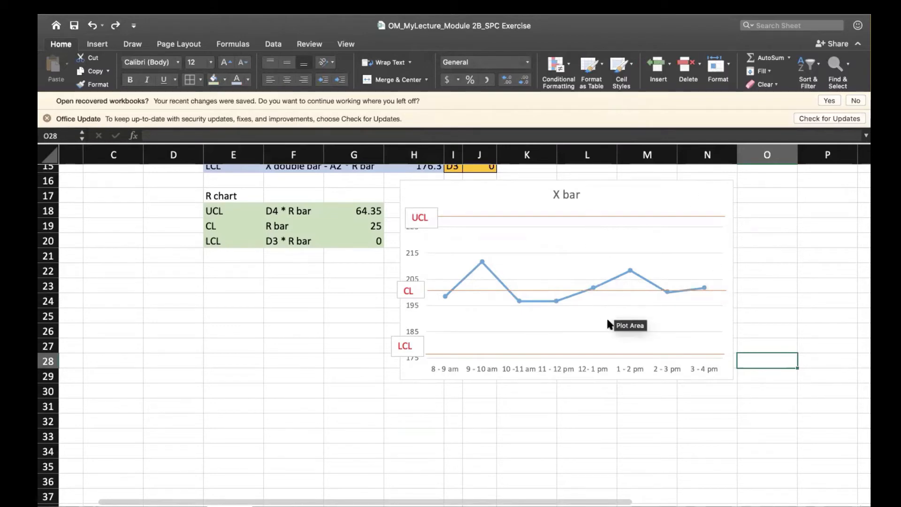
# Insert a 2-D line chart with markers from the R column data in G1:G9.
pyautogui.click(332, 390)
pyautogui.scroll(5, 331, 390)
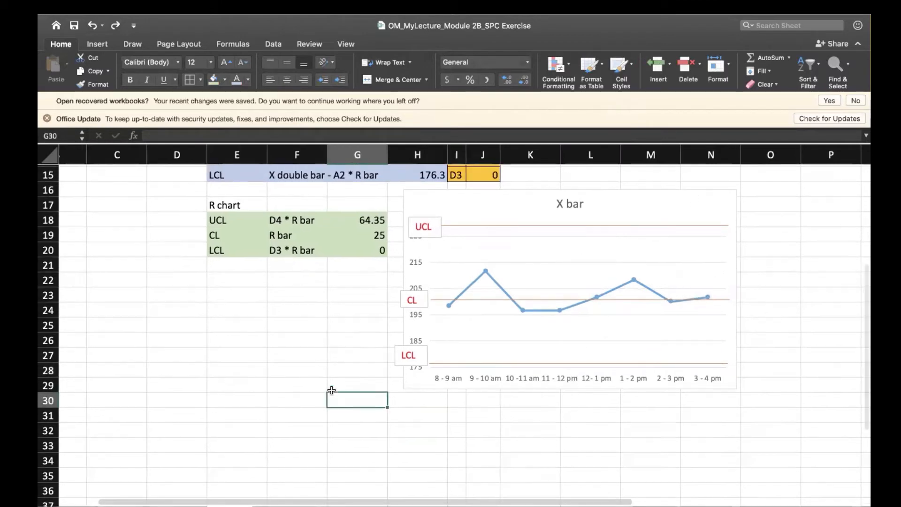
pyautogui.scroll(5, 331, 390)
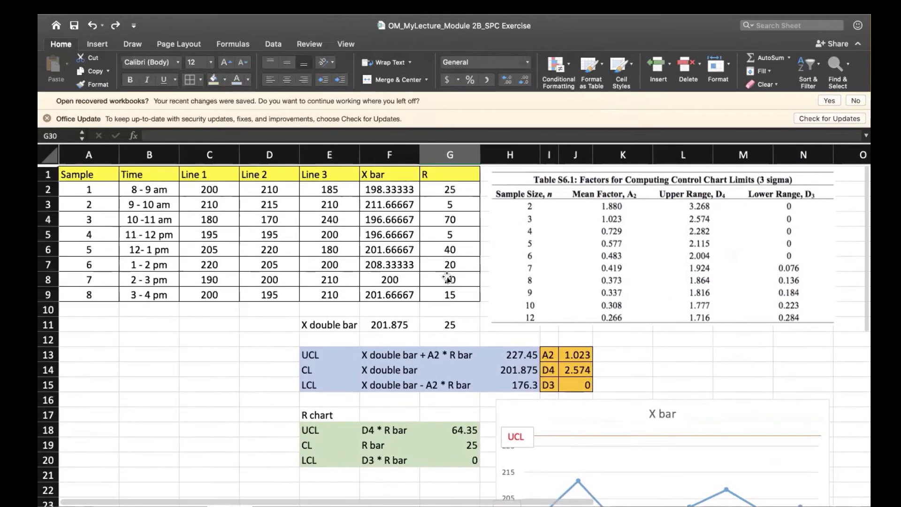
pyautogui.moveTo(425, 174); pyautogui.dragTo(439, 287)
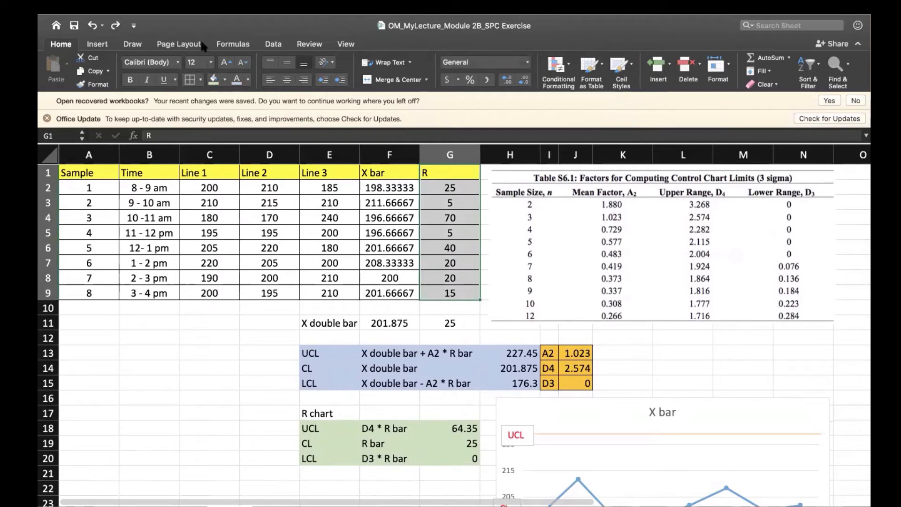
pyautogui.click(99, 44)
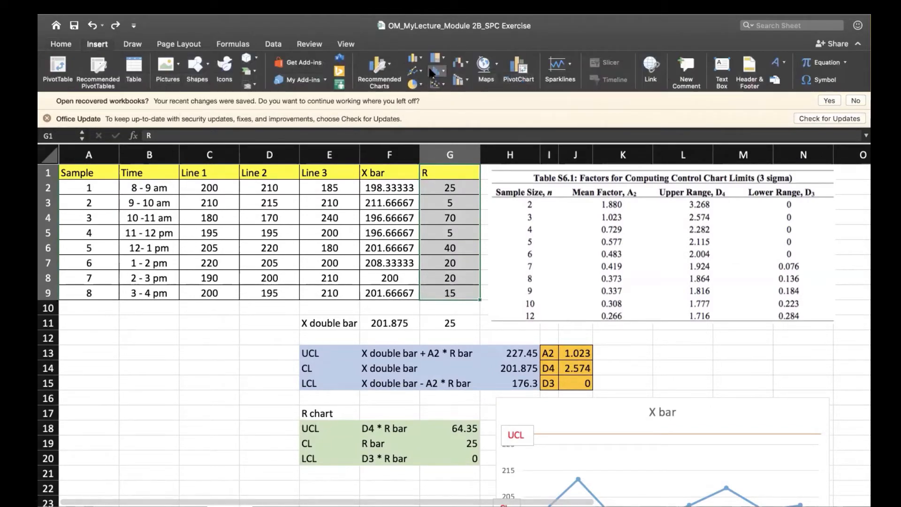
pyautogui.click(422, 72)
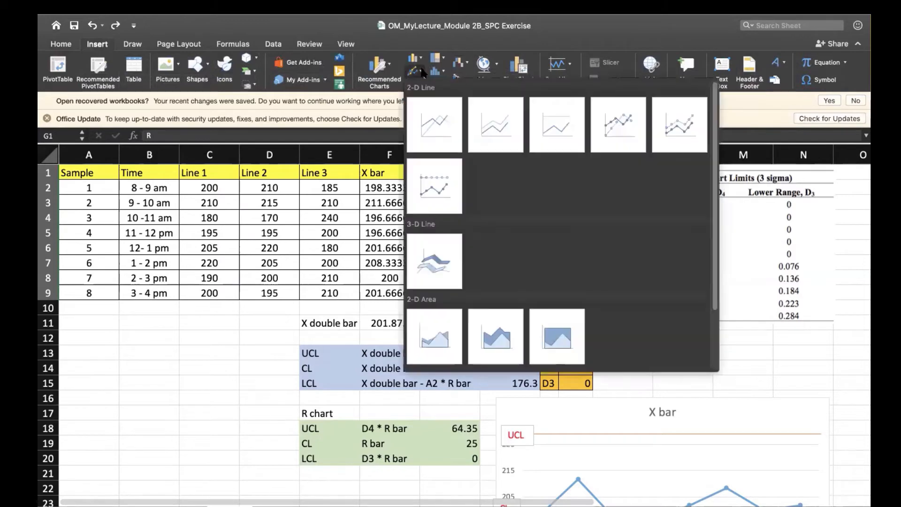
pyautogui.click(616, 123)
pyautogui.scroll(-3, 331, 328)
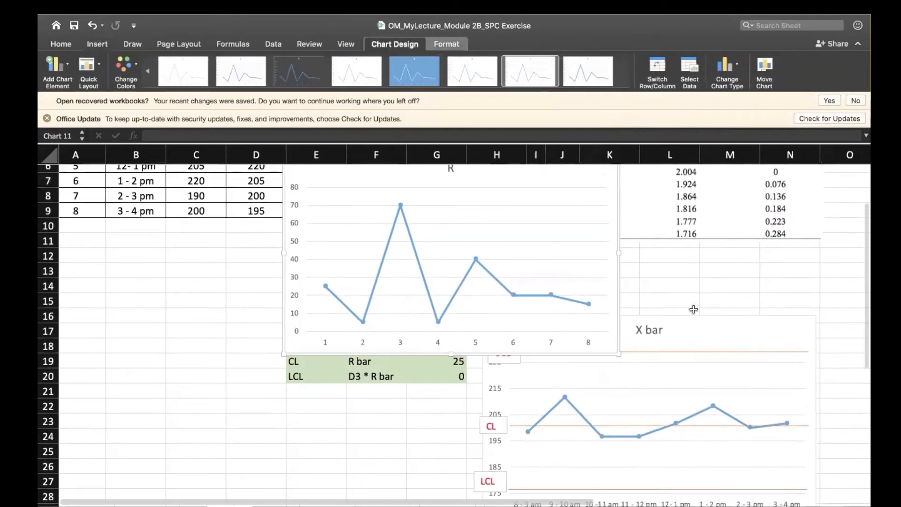
# Move the R chart directly below the X bar chart, lined up with its edges.
pyautogui.moveTo(299, 327); pyautogui.dragTo(338, 498)
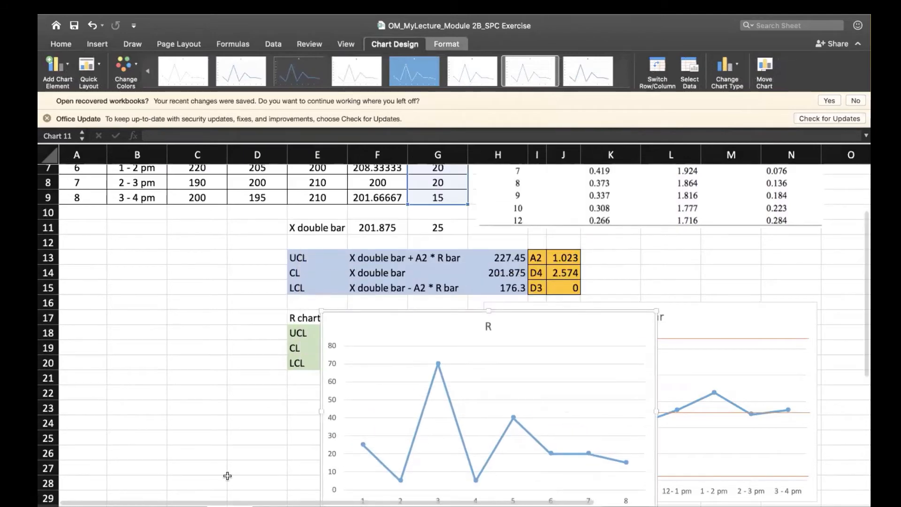
pyautogui.scroll(-5, 227, 475)
pyautogui.moveTo(634, 275); pyautogui.dragTo(801, 488)
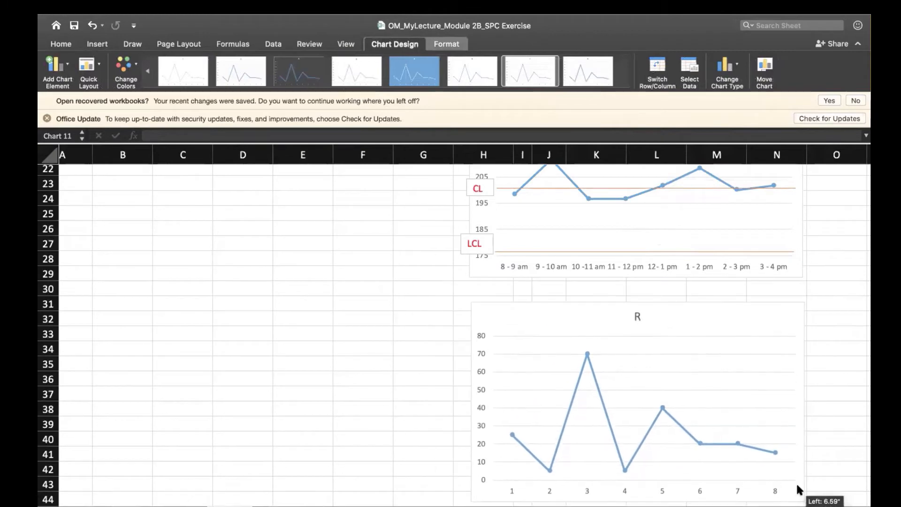
pyautogui.scroll(-3, 271, 467)
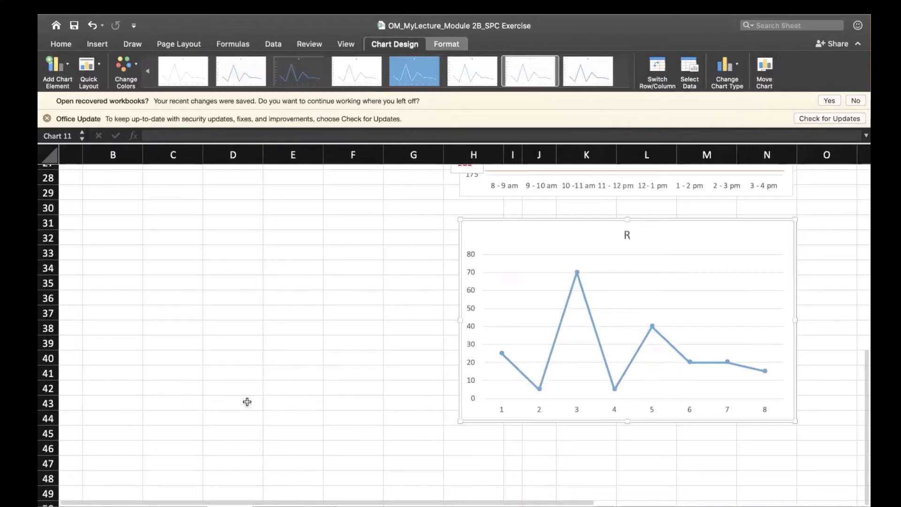
# Copy the X bar chart's upper limit line and place the copy across the R chart at its UCL of 64.35.
pyautogui.scroll(6, 248, 402)
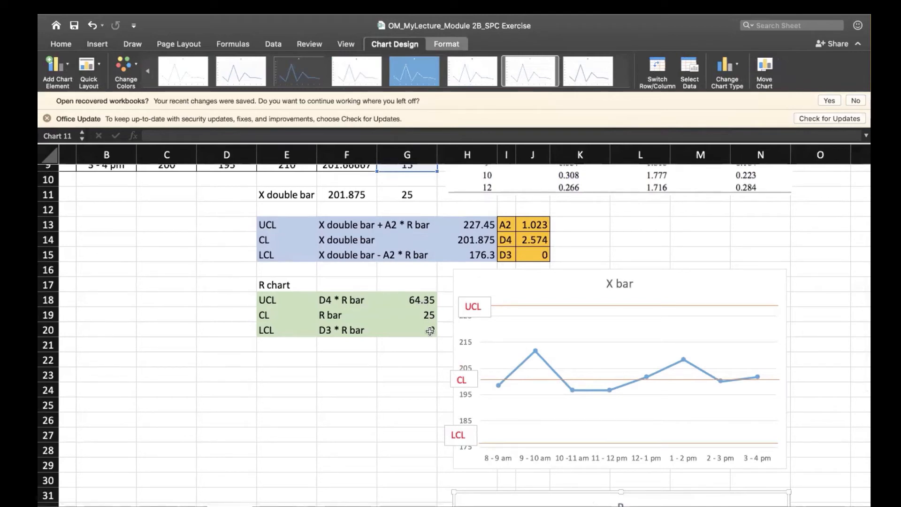
pyautogui.scroll(-2, 362, 393)
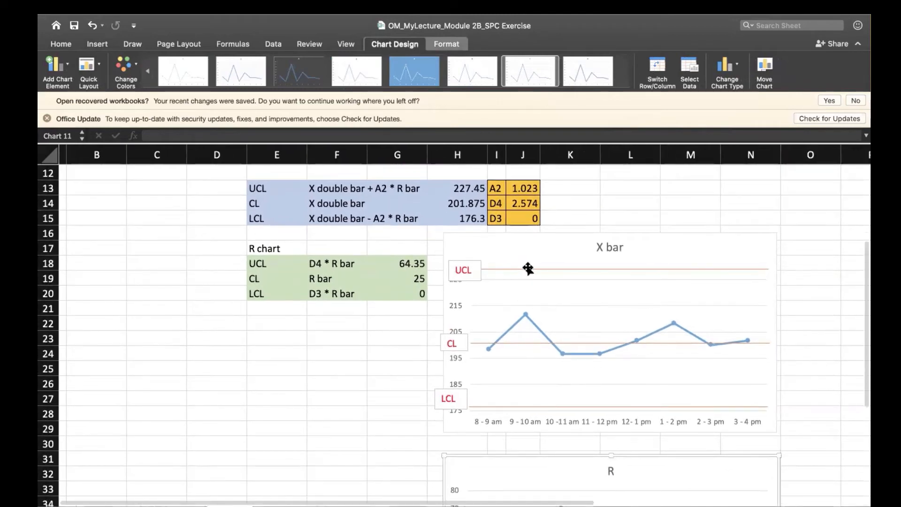
pyautogui.click(525, 268)
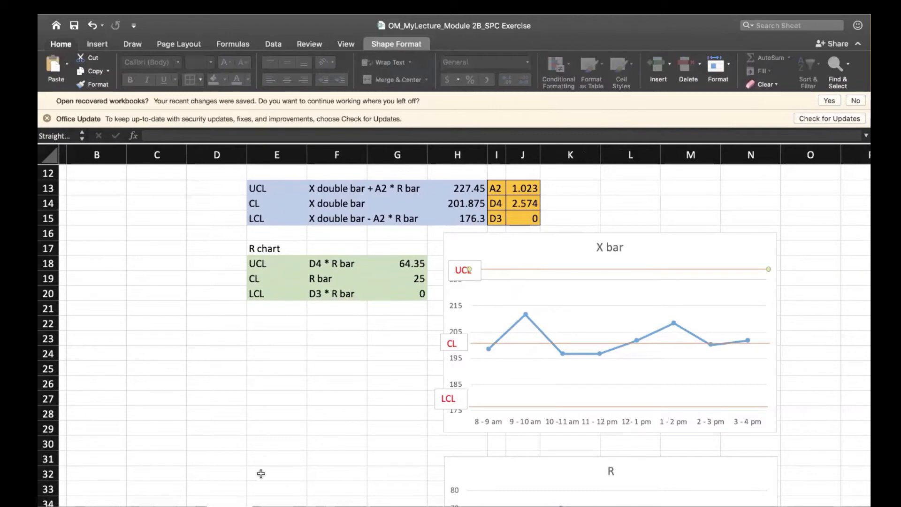
pyautogui.scroll(-5, 266, 426)
pyautogui.scroll(6, 267, 426)
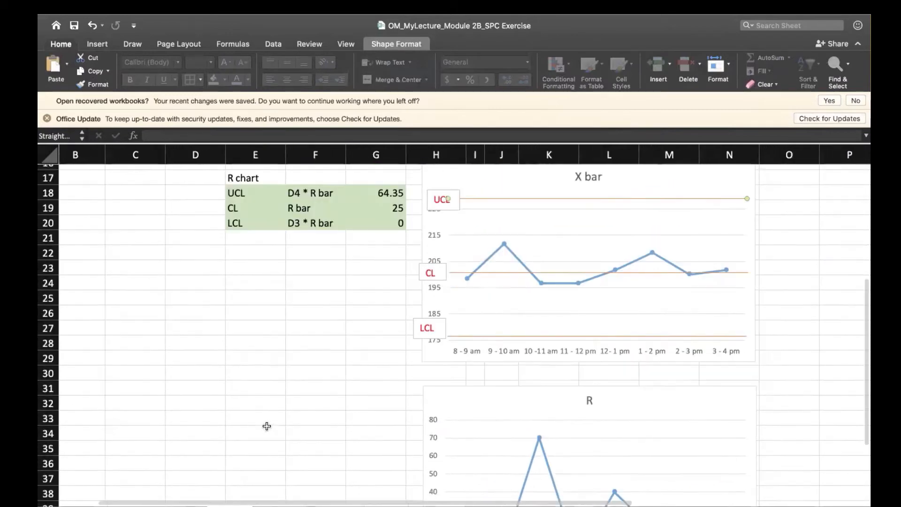
pyautogui.scroll(-5, 266, 426)
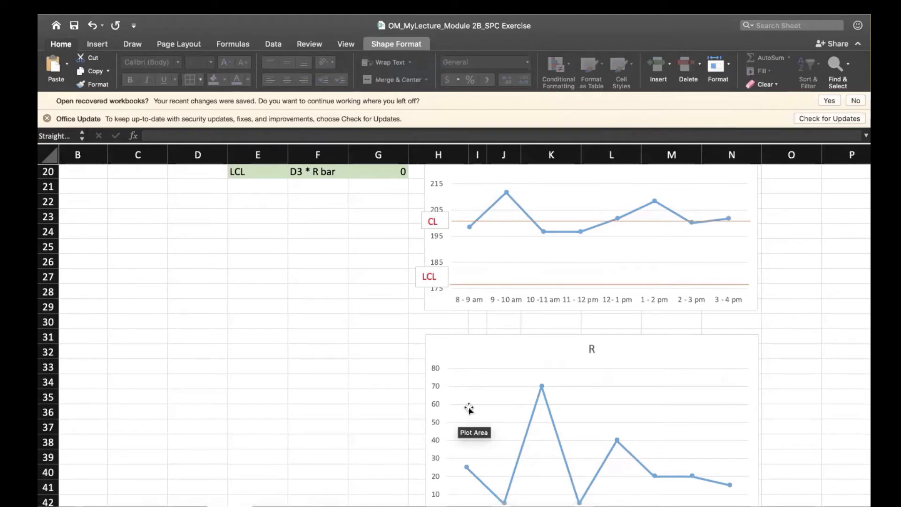
pyautogui.scroll(2, 466, 408)
pyautogui.hscroll(1, 474, 399)
pyautogui.scroll(-1, 479, 391)
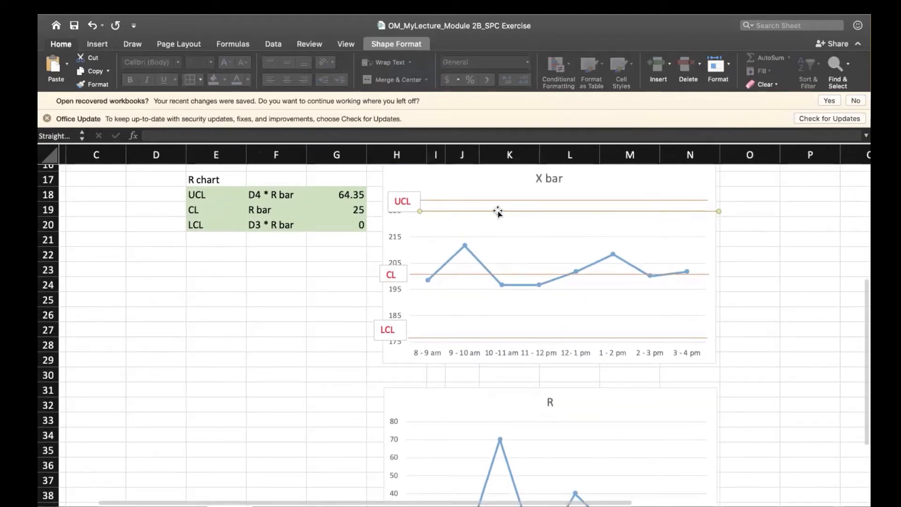
pyautogui.moveTo(498, 212); pyautogui.dragTo(485, 450)
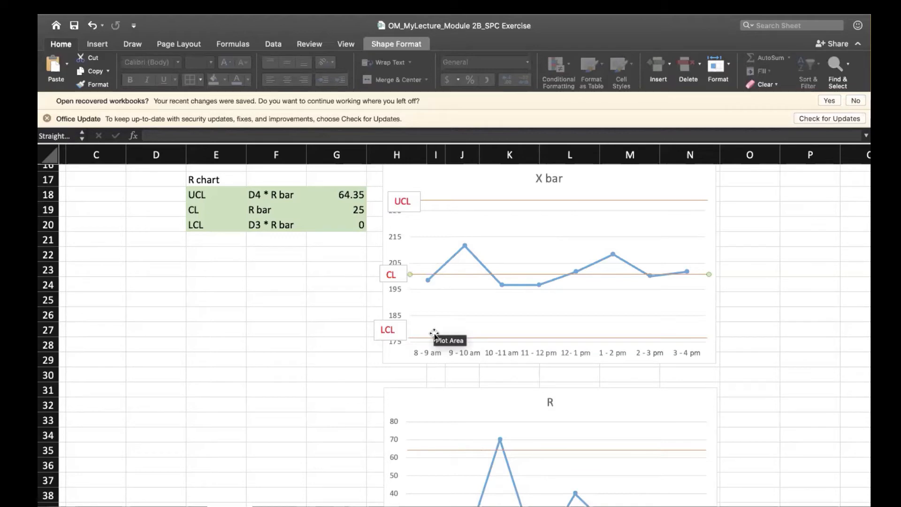
# Paste another copy of the limit line and place it across the R chart at its CL of 25.
pyautogui.scroll(-5, 474, 377)
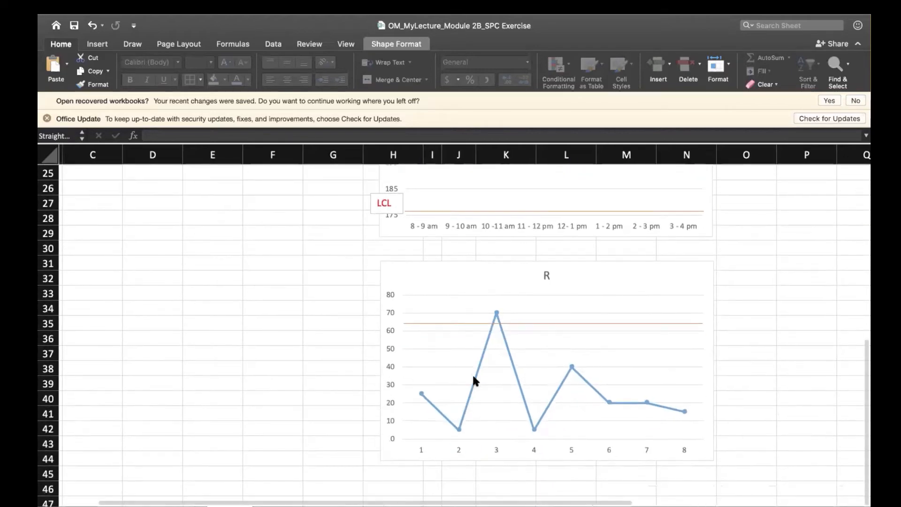
pyautogui.scroll(3, 519, 306)
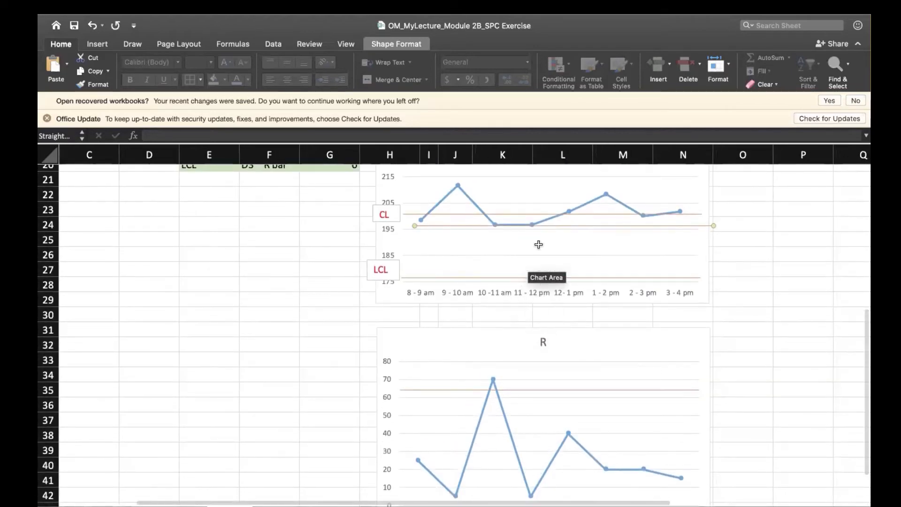
pyautogui.moveTo(562, 226); pyautogui.dragTo(547, 458)
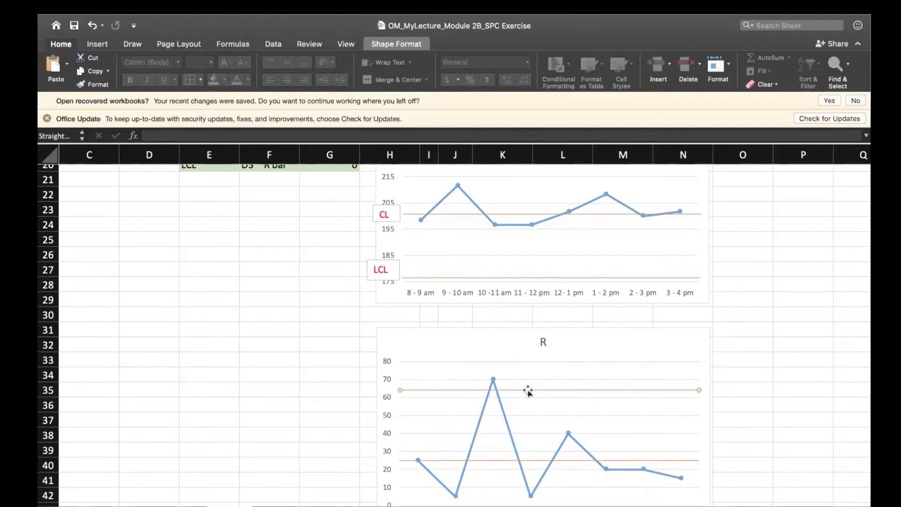
# Paste a third copy of the limit line and place it along the R chart's LCL at 0.
pyautogui.press('super+z')
pyautogui.scroll(-3, 526, 385)
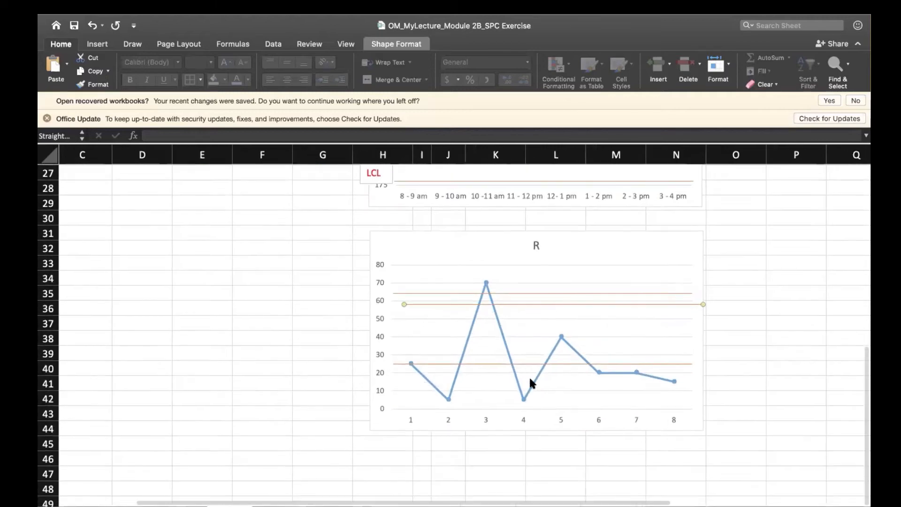
pyautogui.moveTo(516, 304); pyautogui.dragTo(506, 408)
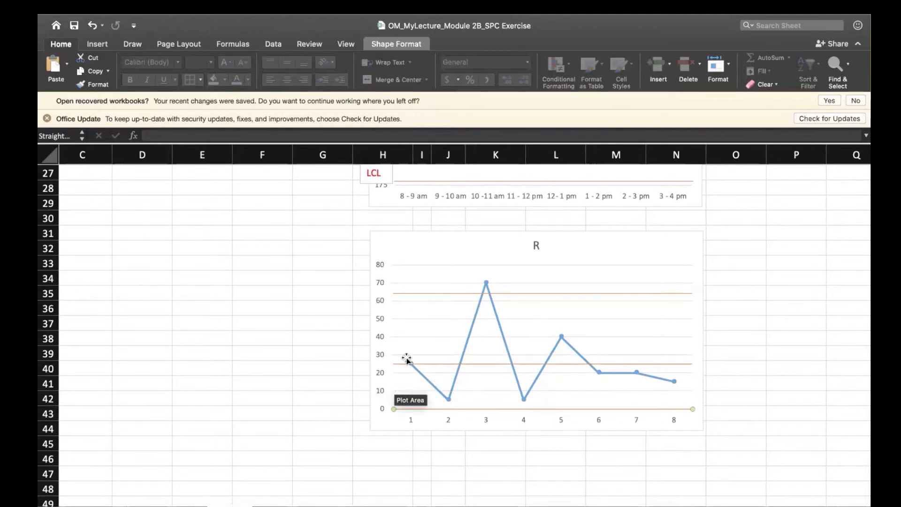
# Draw a small rectangle about 0.3" high and 0.34" wide around the sample 3 point on the R chart.
pyautogui.moveTo(486, 284)
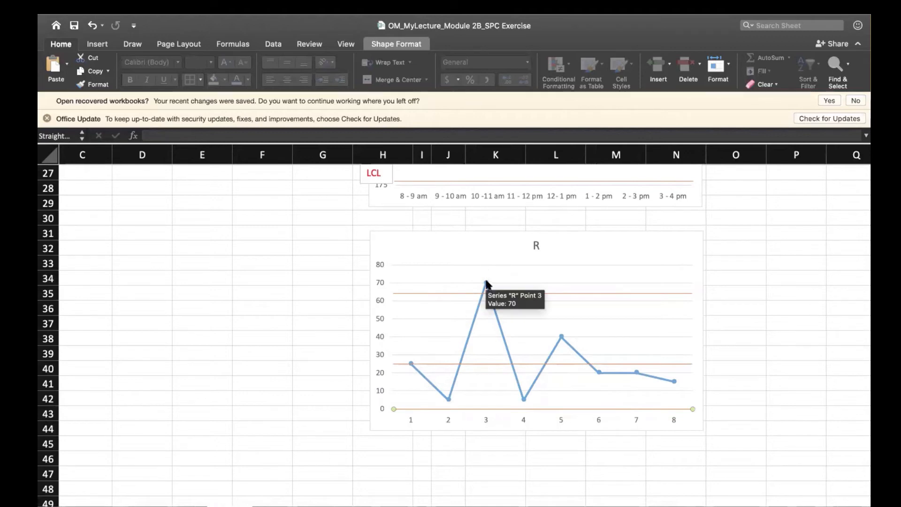
pyautogui.click(166, 319)
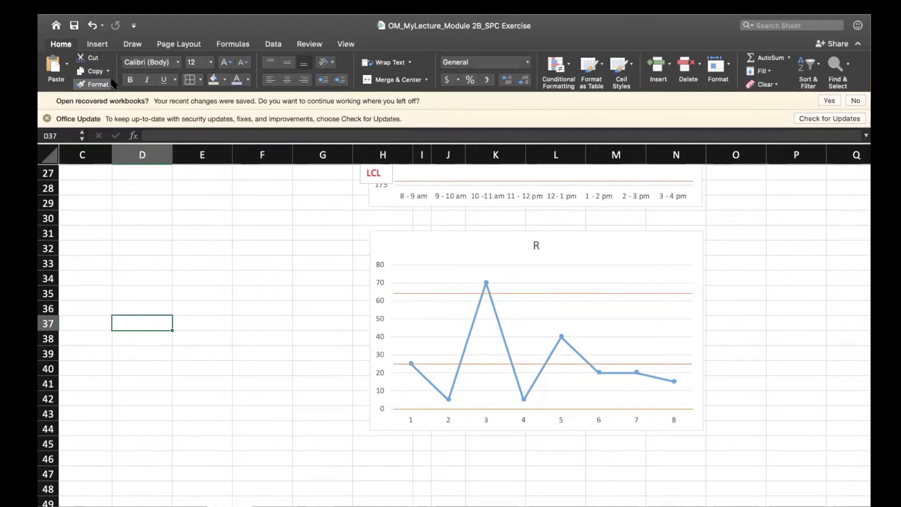
pyautogui.click(99, 44)
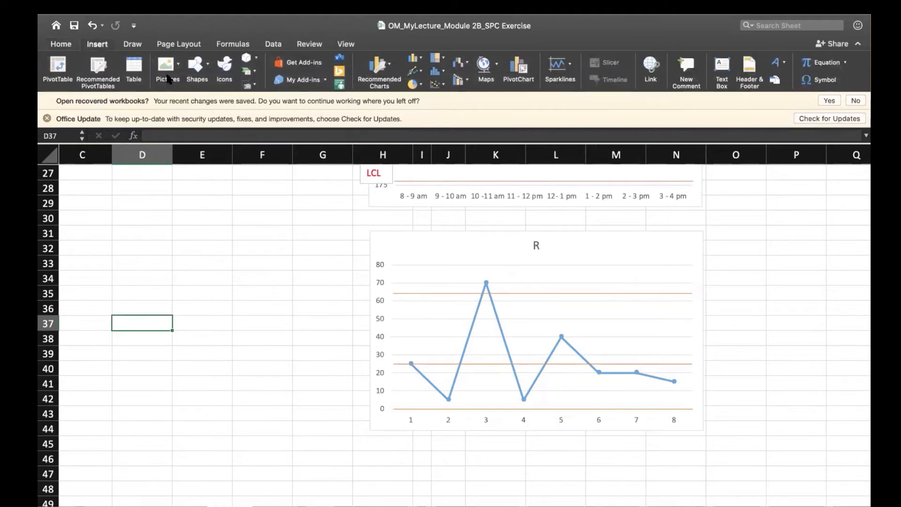
pyautogui.click(198, 70)
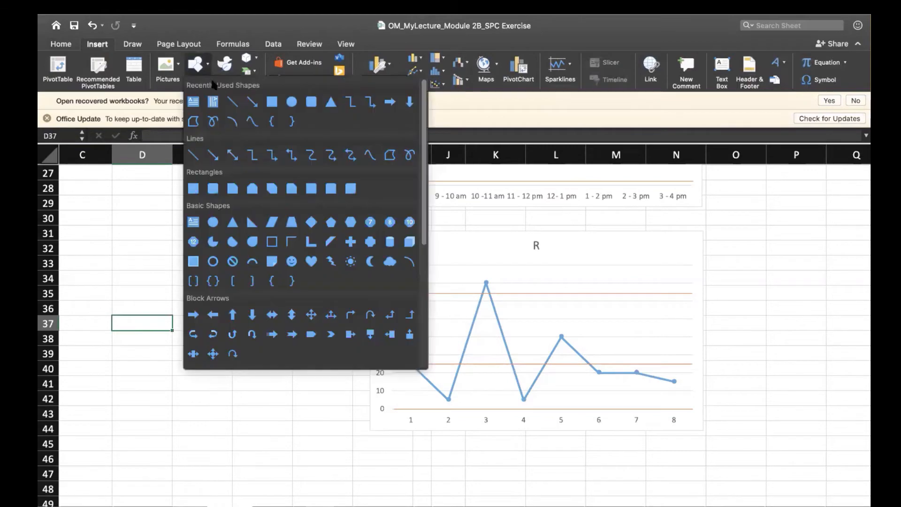
pyautogui.click(271, 101)
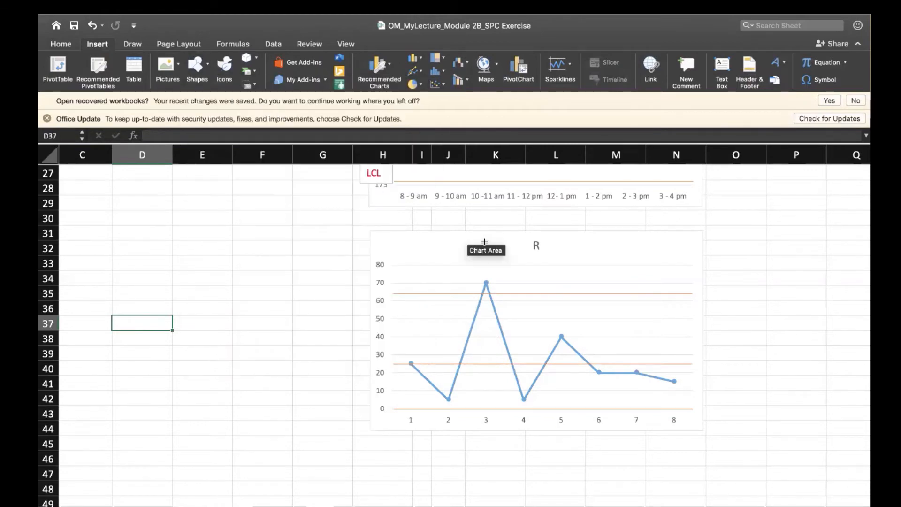
pyautogui.moveTo(477, 270); pyautogui.dragTo(501, 292)
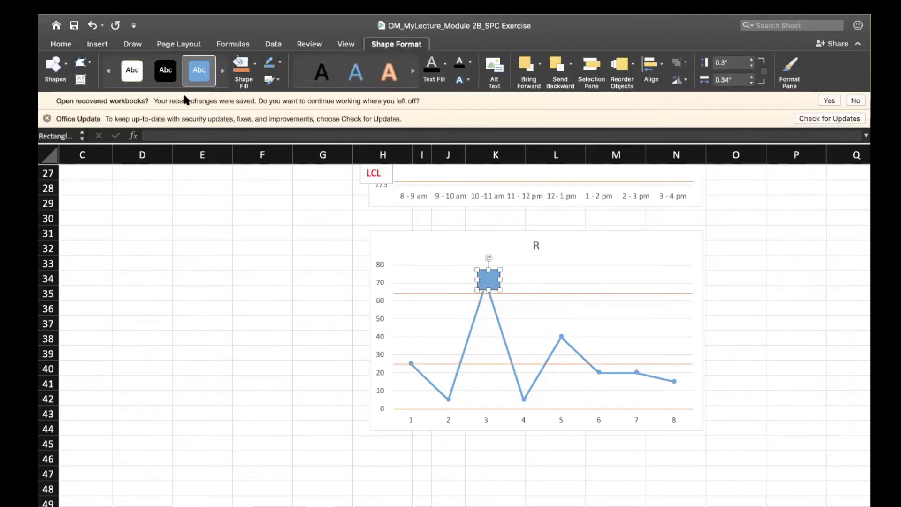
# Give the rectangle over the R chart's sample 3 point the gold filled shape style and set its fill transparency to 83%.
pyautogui.click(222, 73)
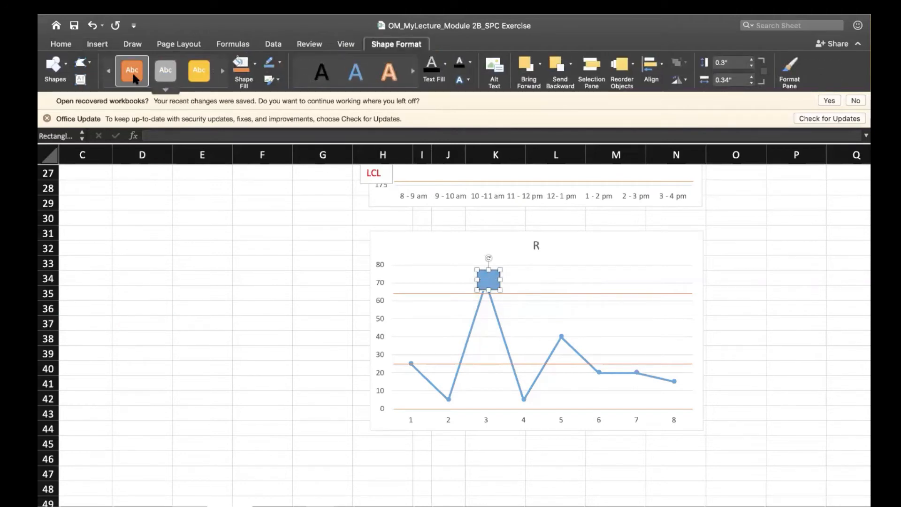
pyautogui.click(192, 73)
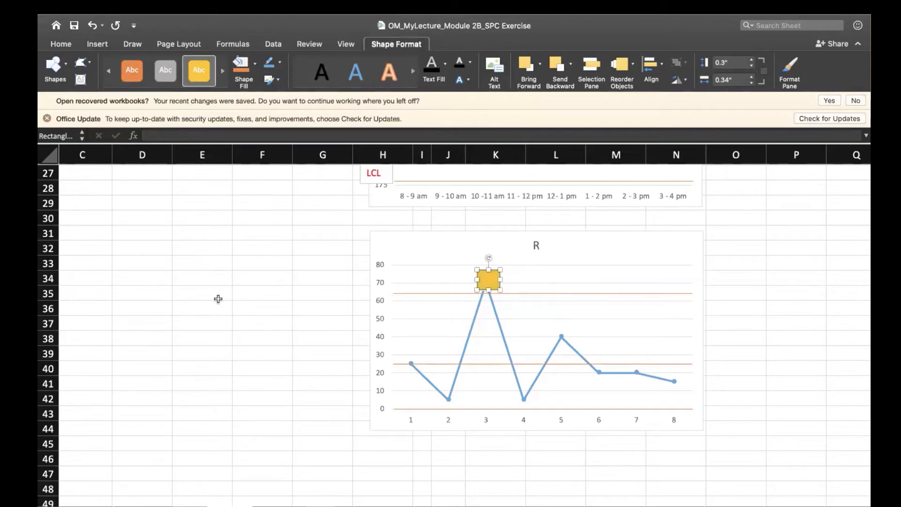
pyautogui.rightClick(499, 275)
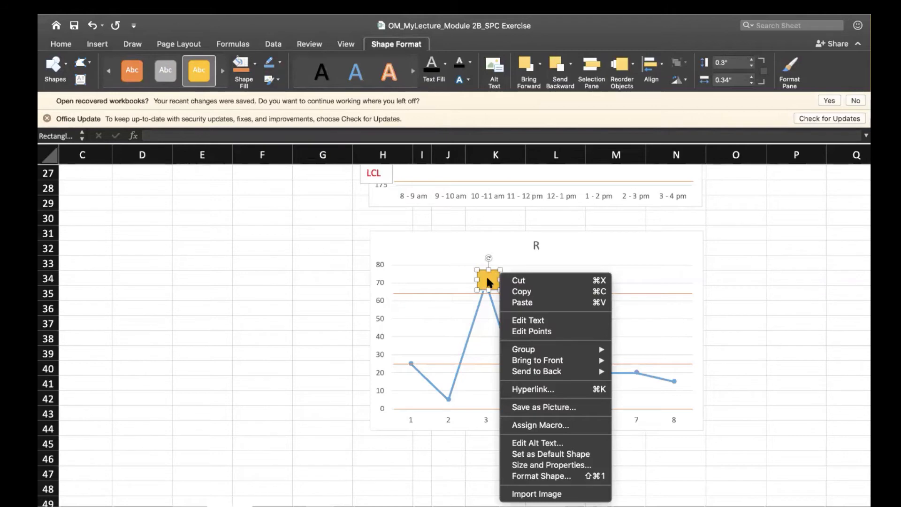
pyautogui.click(488, 281)
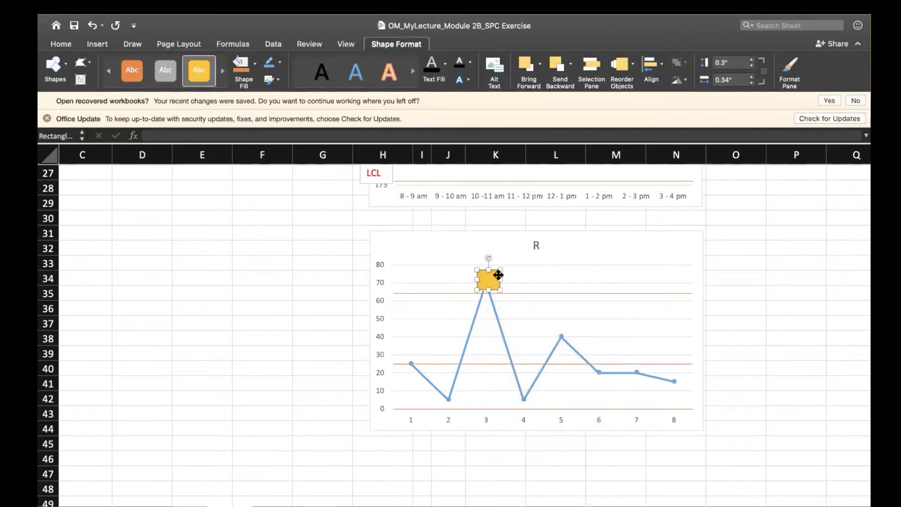
pyautogui.doubleClick(499, 275)
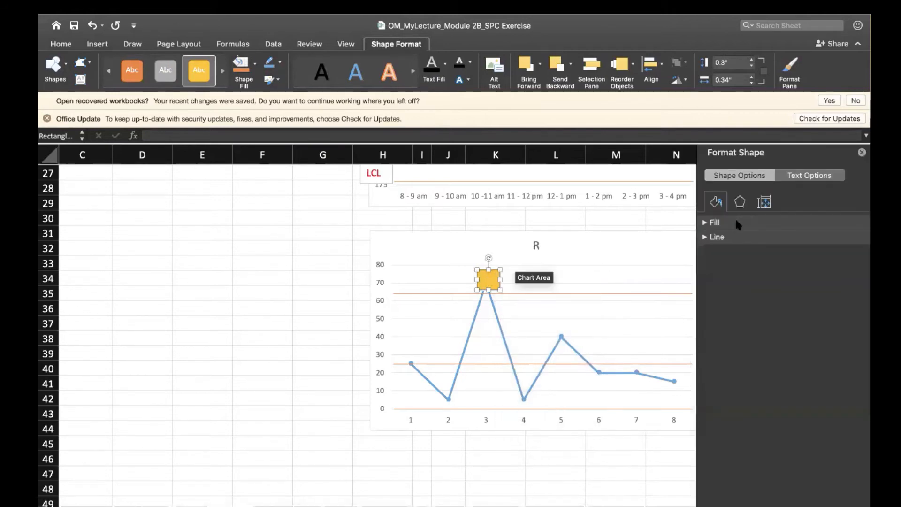
pyautogui.click(705, 223)
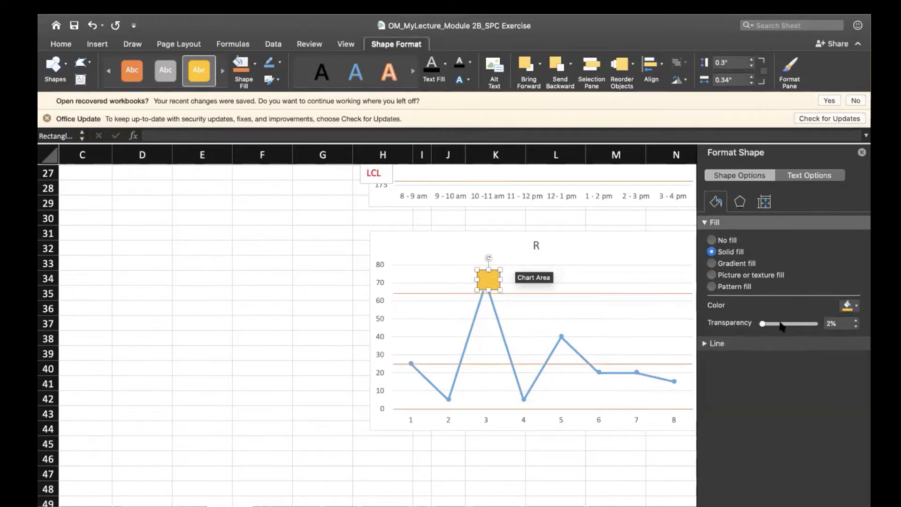
pyautogui.moveTo(781, 326); pyautogui.dragTo(798, 326)
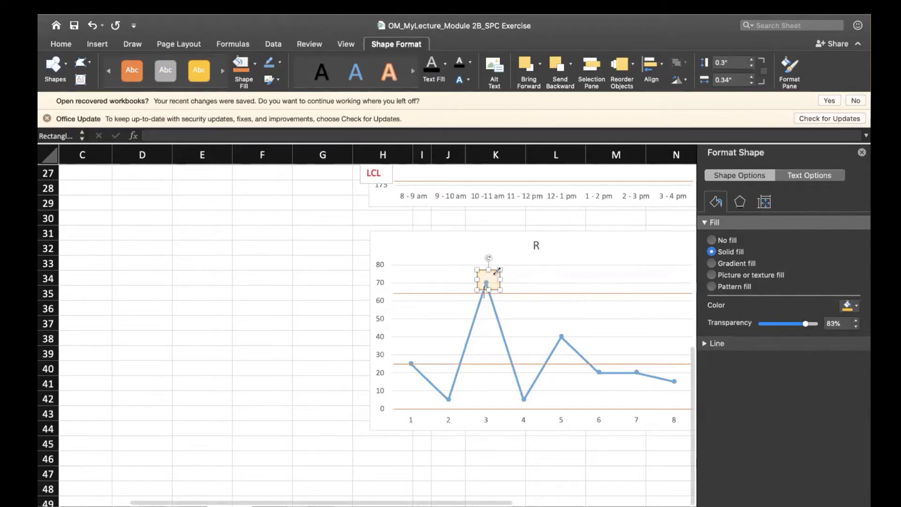
# Shrink the transparent gold rectangle so it closely frames the sample 3 point on the R chart.
pyautogui.moveTo(498, 271)
pyautogui.mouseDown()
pyautogui.moveTo(484, 282)
pyautogui.moveTo(495, 274)
pyautogui.mouseUp()
pyautogui.click(261, 311)
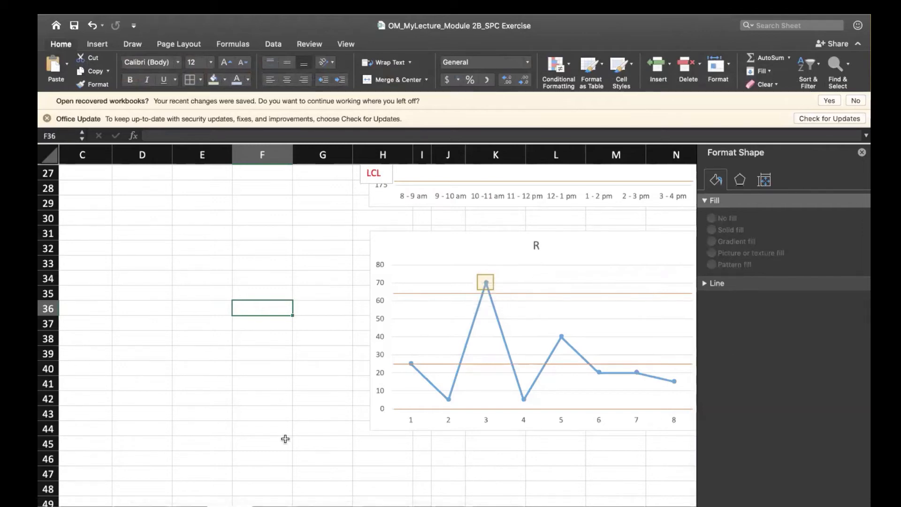
pyautogui.click(285, 439)
# Review the R chart with its highlighted point and limit lines together with the X bar chart above it.
pyautogui.hscroll(3, 286, 439)
pyautogui.scroll(-1, 286, 439)
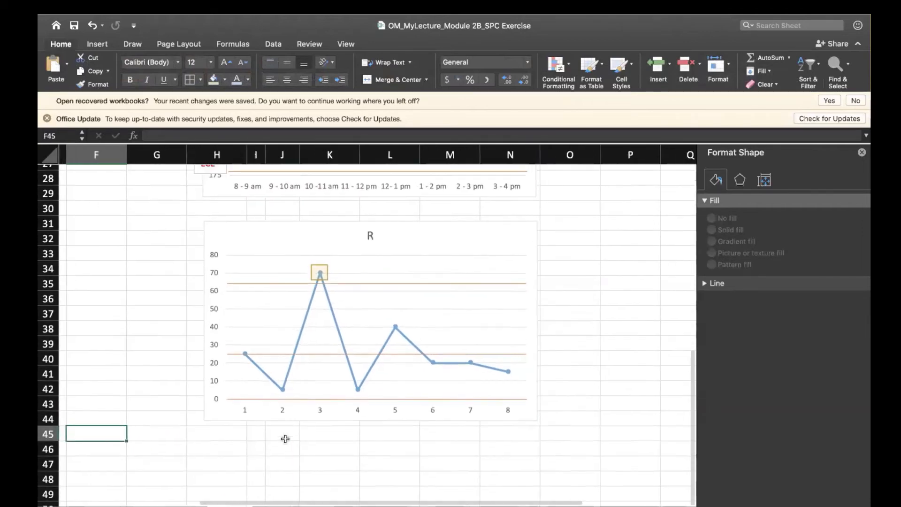
pyautogui.scroll(1, 285, 438)
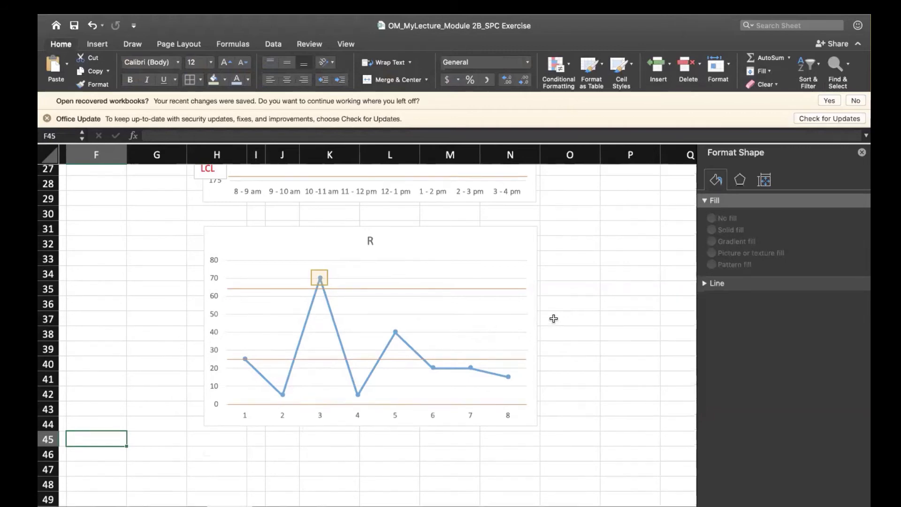
pyautogui.scroll(5, 554, 319)
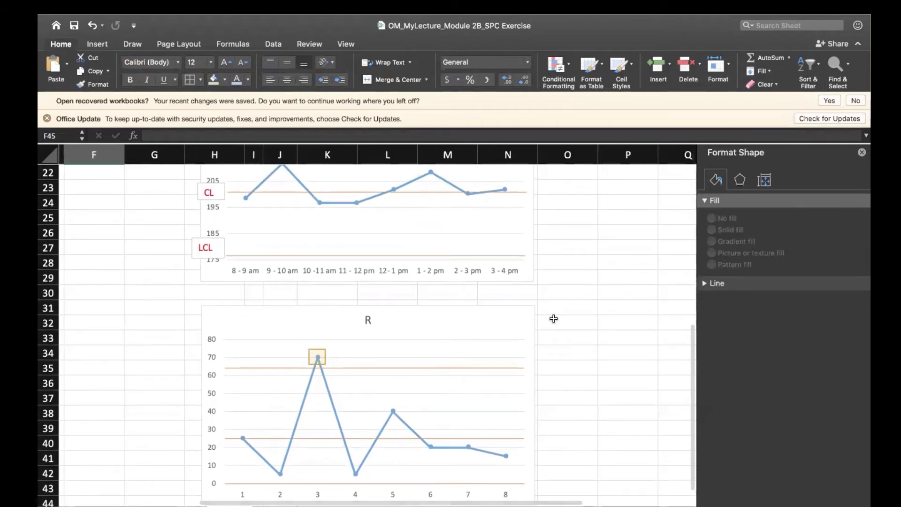
pyautogui.scroll(3, 554, 319)
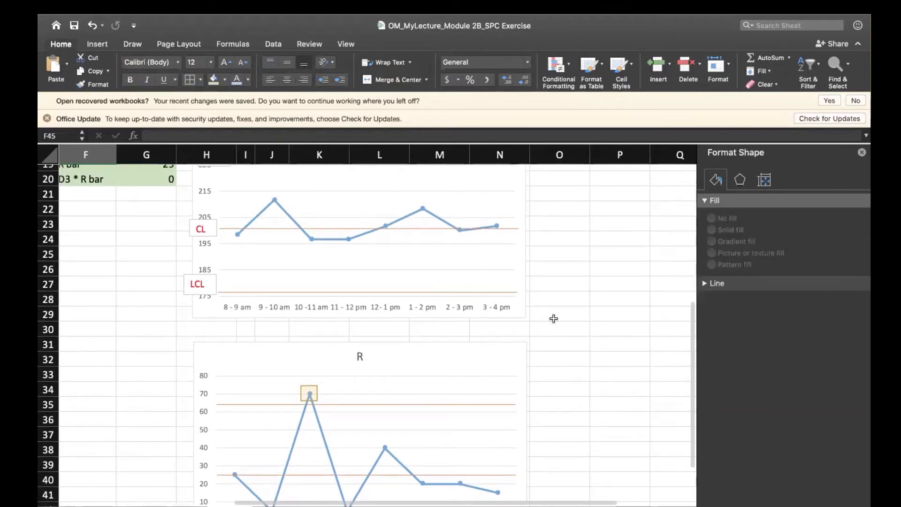
pyautogui.scroll(2, 554, 319)
pyautogui.click(554, 318)
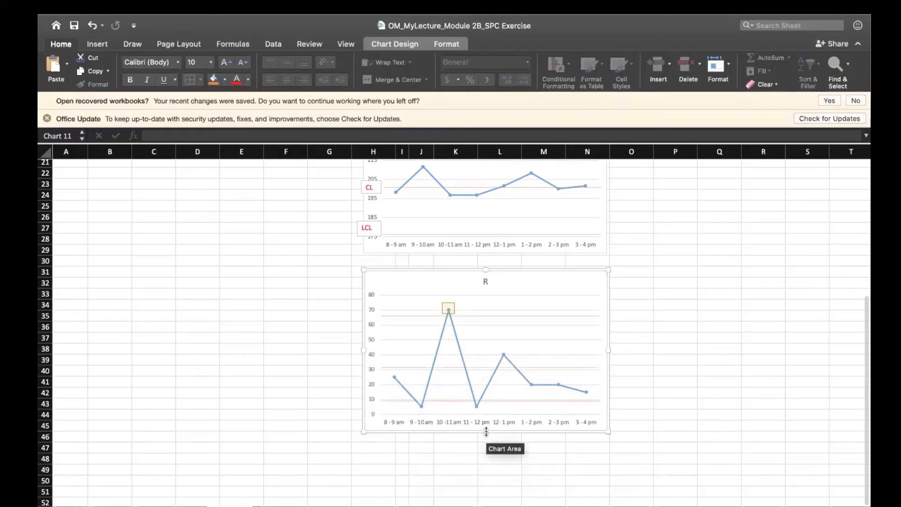
# Reduce the R chart's height from its lower edge so its scale lines up with the limit lines at 64.35, 25 and 0.
pyautogui.moveTo(487, 431); pyautogui.dragTo(486, 419)
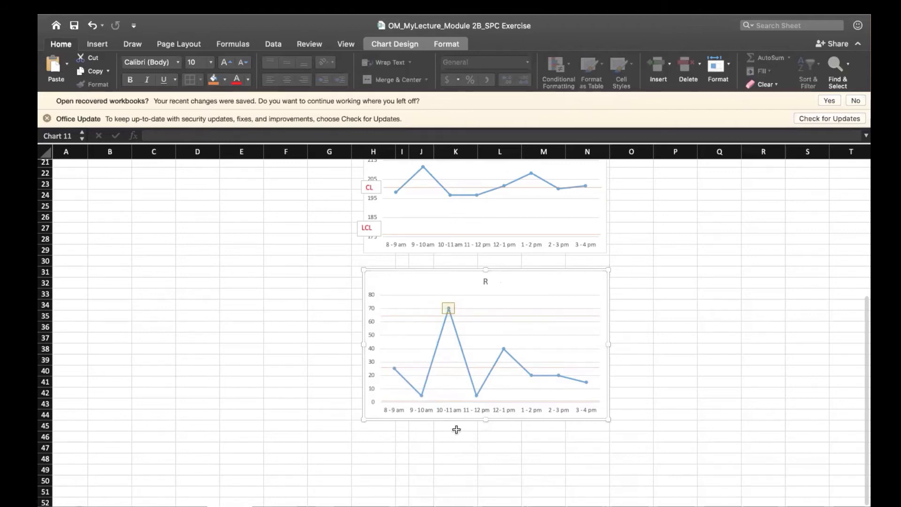
pyautogui.click(156, 340)
# Examine the Line 1, Line 2 and Line 3 readings and the range formula for the 10-11 am sample.
pyautogui.scroll(1, 156, 340)
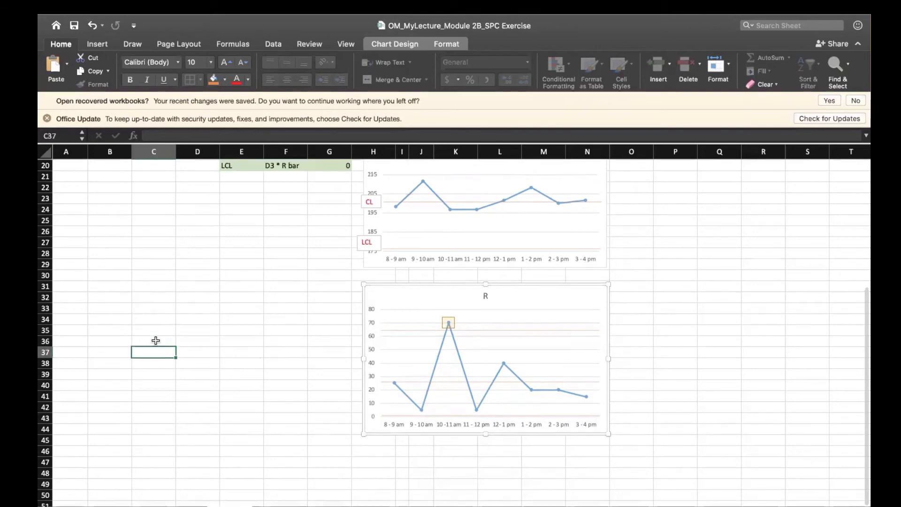
pyautogui.scroll(10, 156, 341)
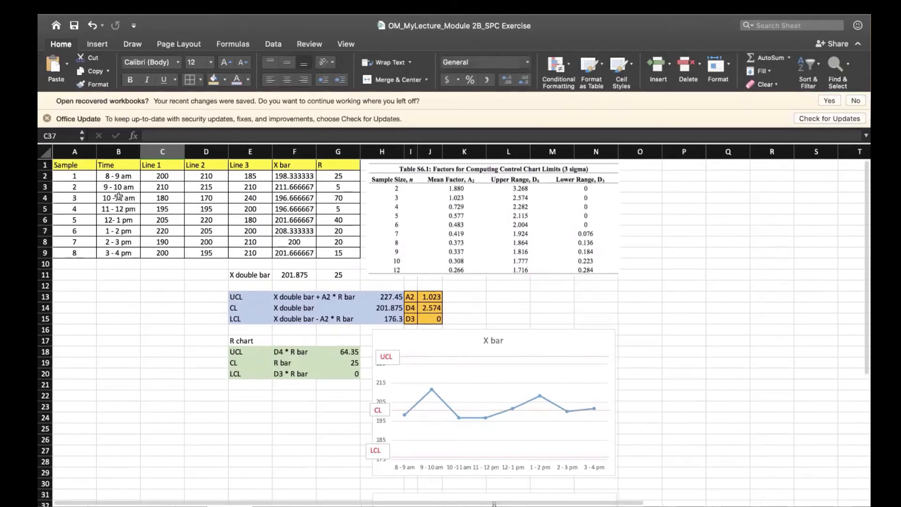
pyautogui.click(119, 196)
pyautogui.press('Right')
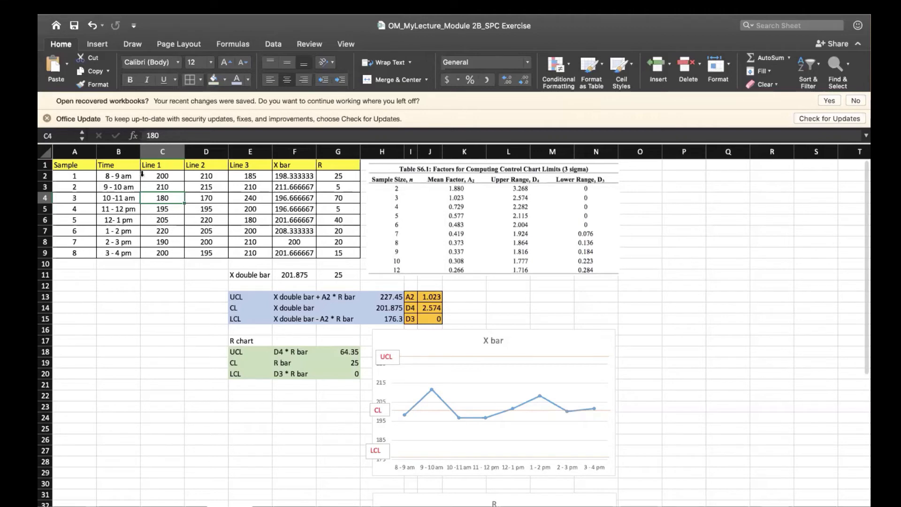
pyautogui.click(216, 198)
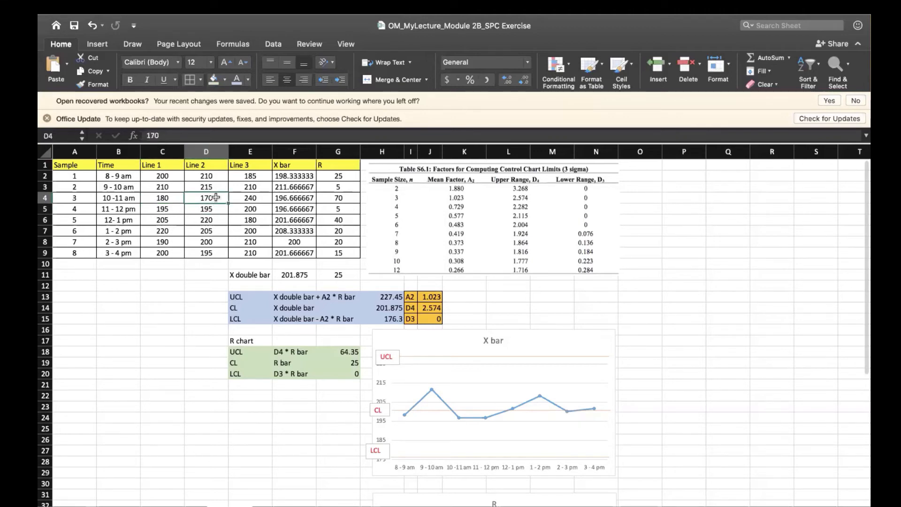
pyautogui.click(251, 199)
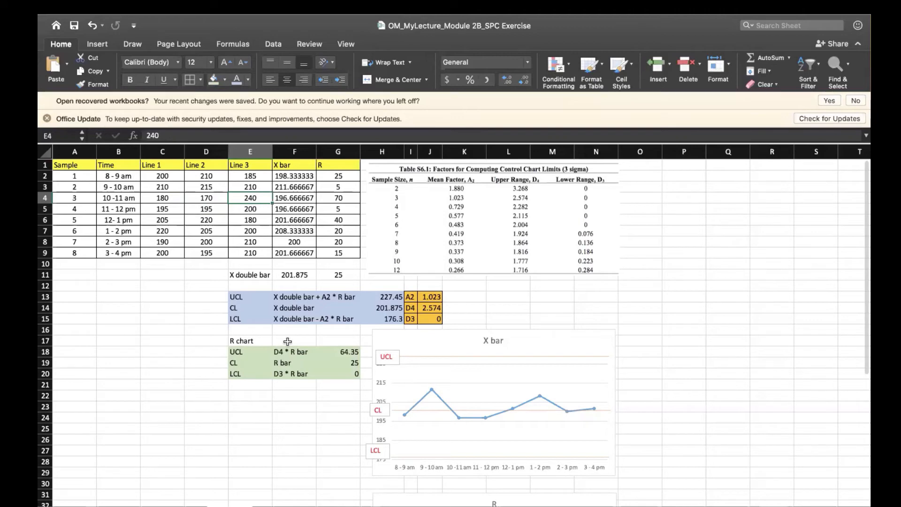
pyautogui.click(337, 203)
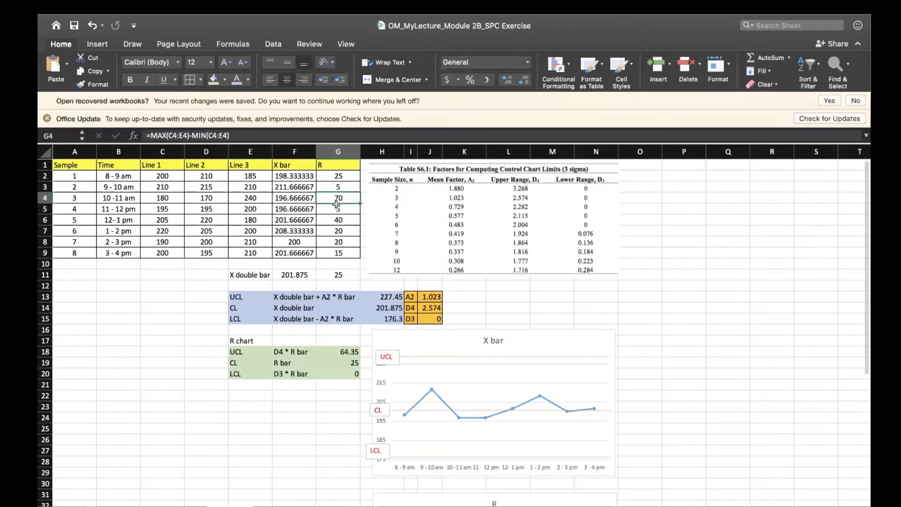
pyautogui.click(247, 195)
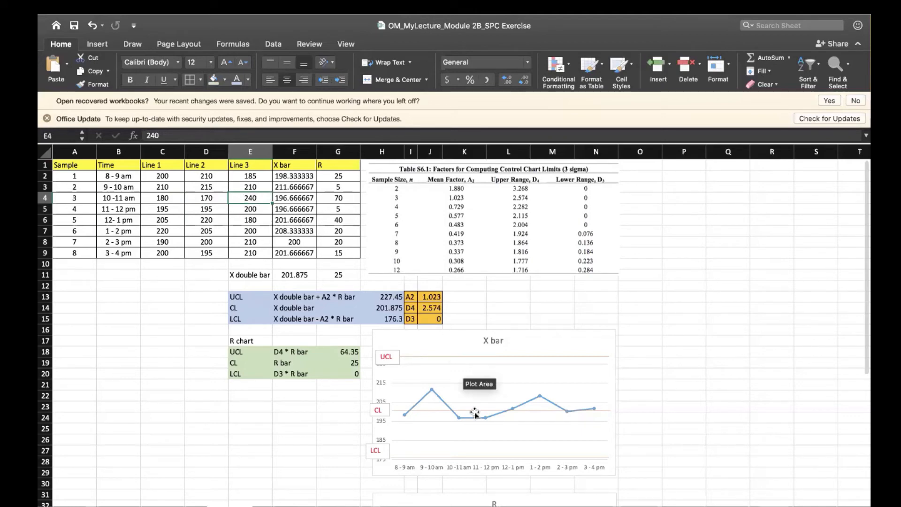
# Compare the highlighted 10-11 am point on the R chart with that sample's three line readings in the data table.
pyautogui.scroll(-5, 475, 414)
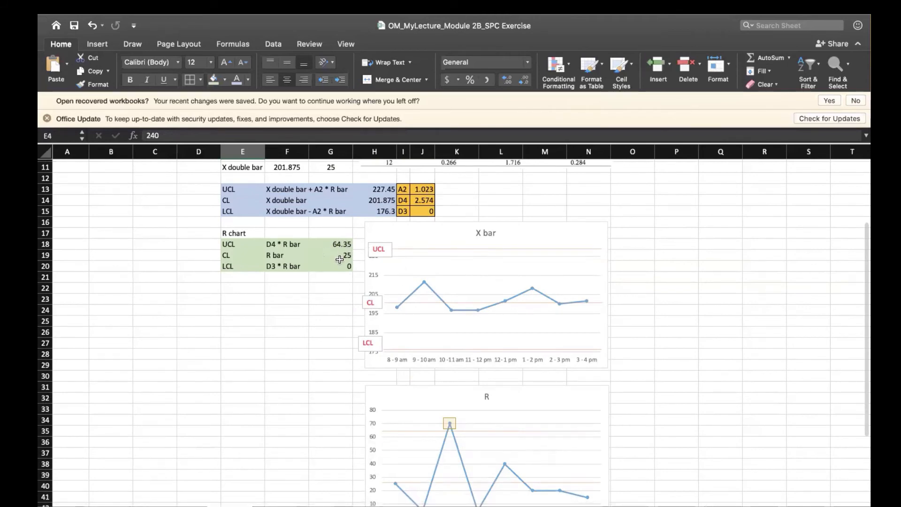
pyautogui.click(294, 415)
pyautogui.scroll(-1, 294, 414)
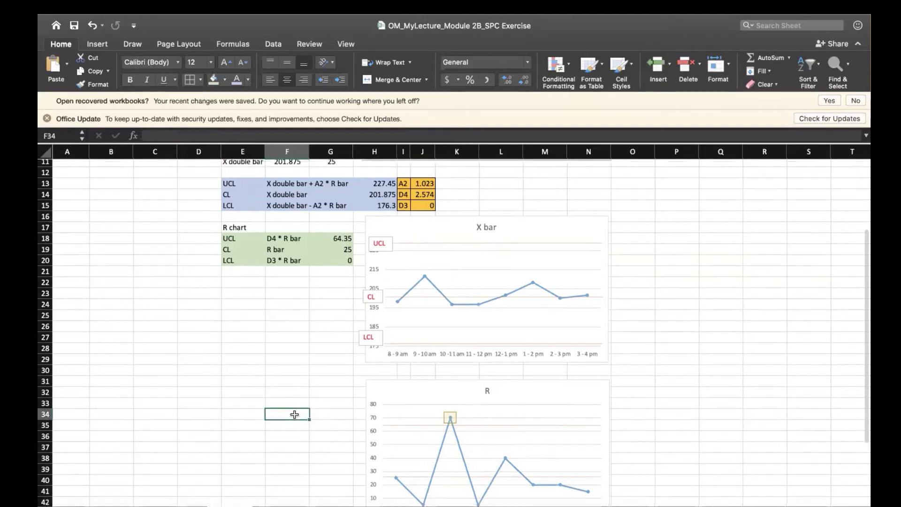
pyautogui.scroll(-5, 295, 415)
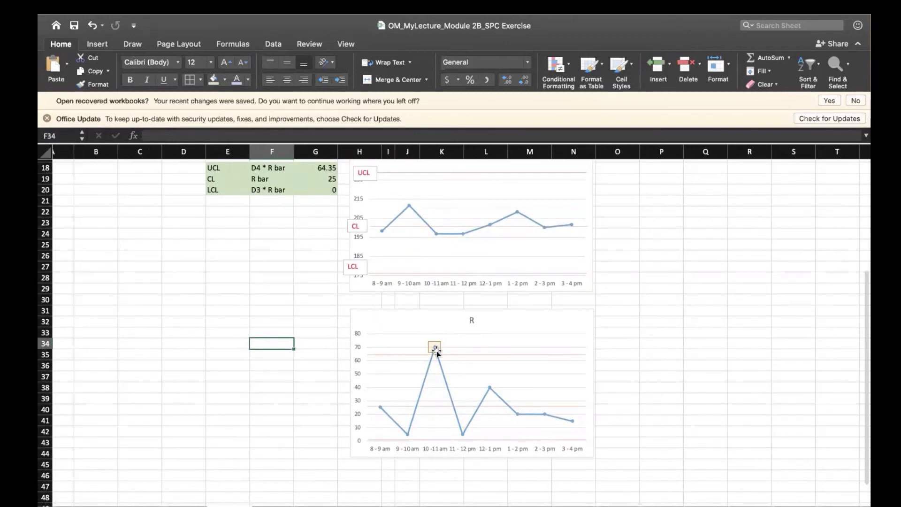
pyautogui.moveTo(430, 364)
pyautogui.scroll(10, 233, 366)
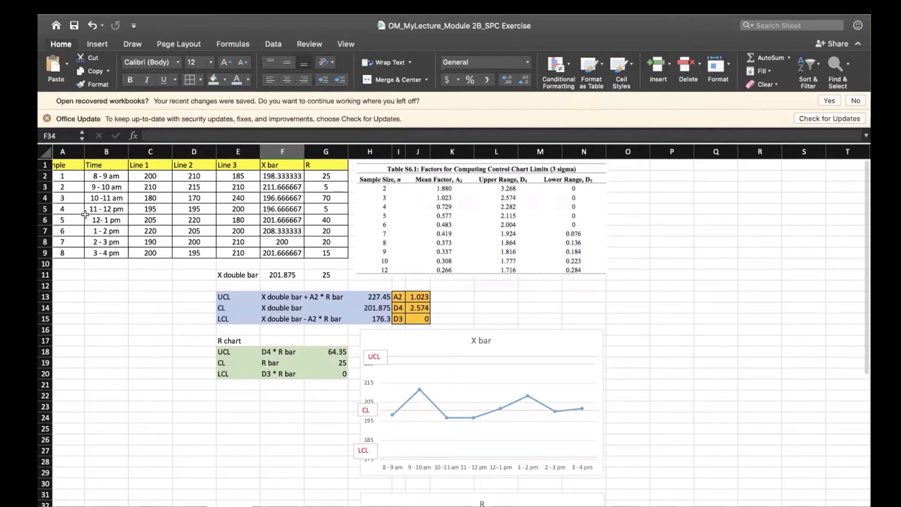
pyautogui.click(245, 200)
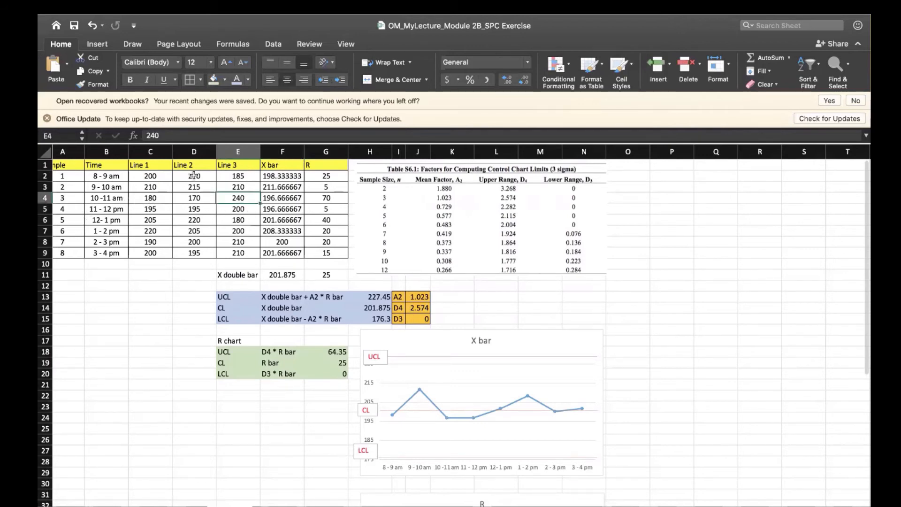
pyautogui.click(194, 199)
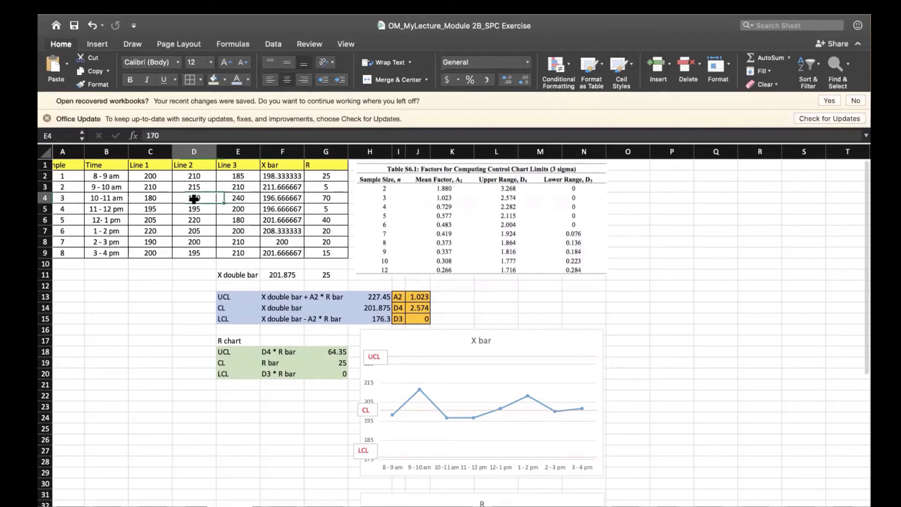
pyautogui.click(147, 198)
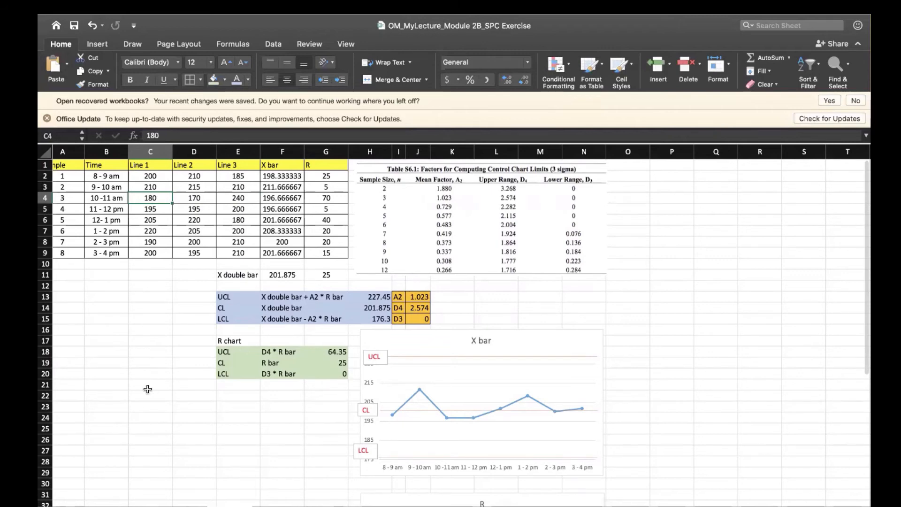
pyautogui.click(146, 406)
pyautogui.click(165, 374)
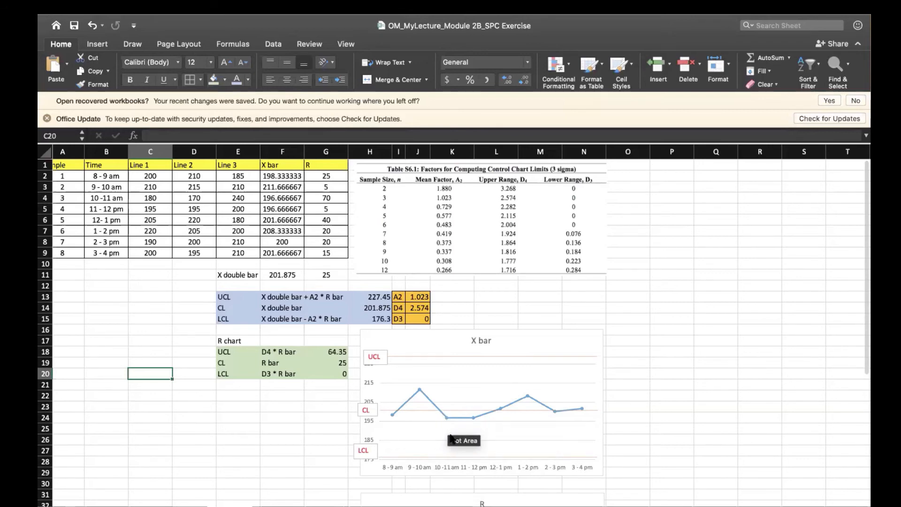
# Move the CL label off the X bar chart into the empty cells around G23, below the R chart limits table.
pyautogui.scroll(-8, 643, 408)
pyautogui.hscroll(1, 644, 409)
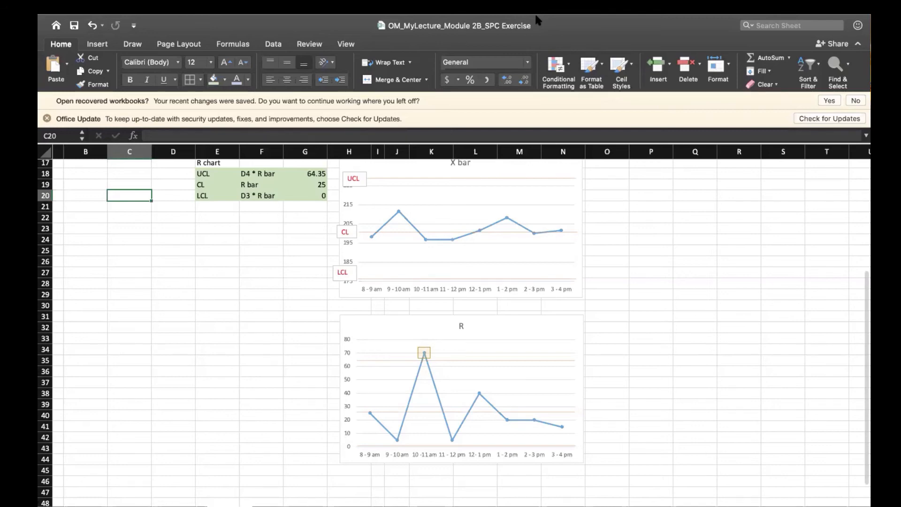
pyautogui.click(720, 256)
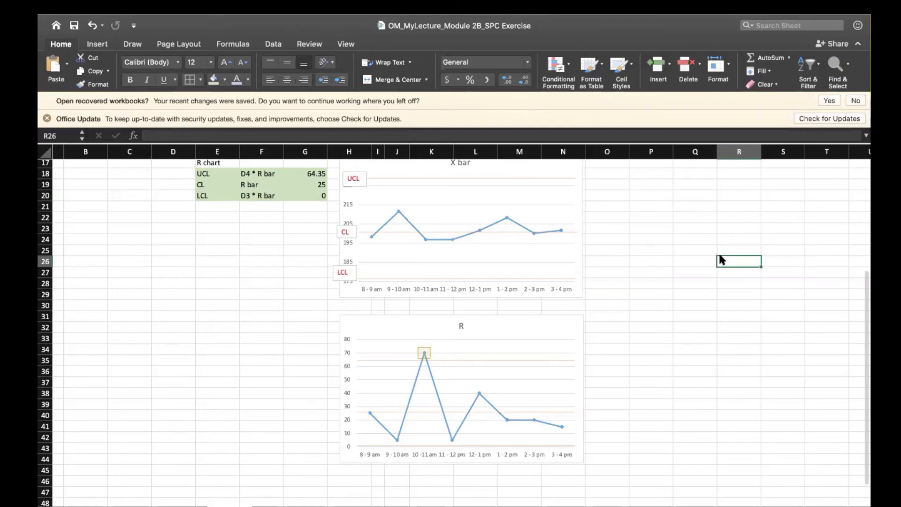
pyautogui.click(342, 227)
pyautogui.moveTo(342, 227); pyautogui.dragTo(308, 233)
pyautogui.scroll(5, 695, 281)
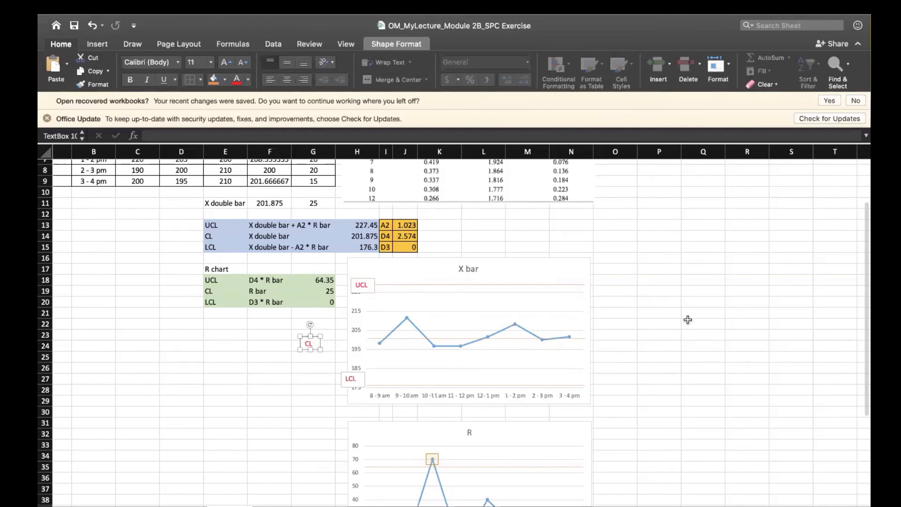
pyautogui.click(682, 358)
pyautogui.scroll(-3, 682, 358)
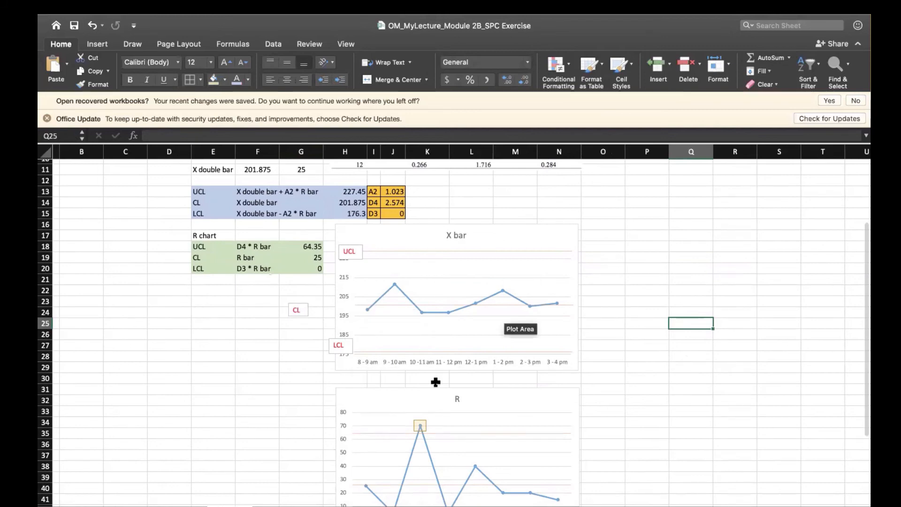
pyautogui.click(253, 410)
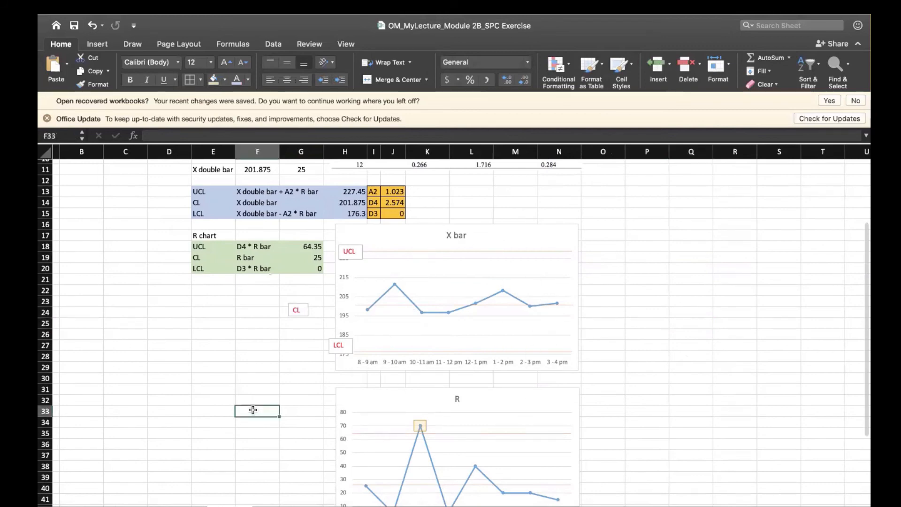
pyautogui.scroll(-5, 253, 410)
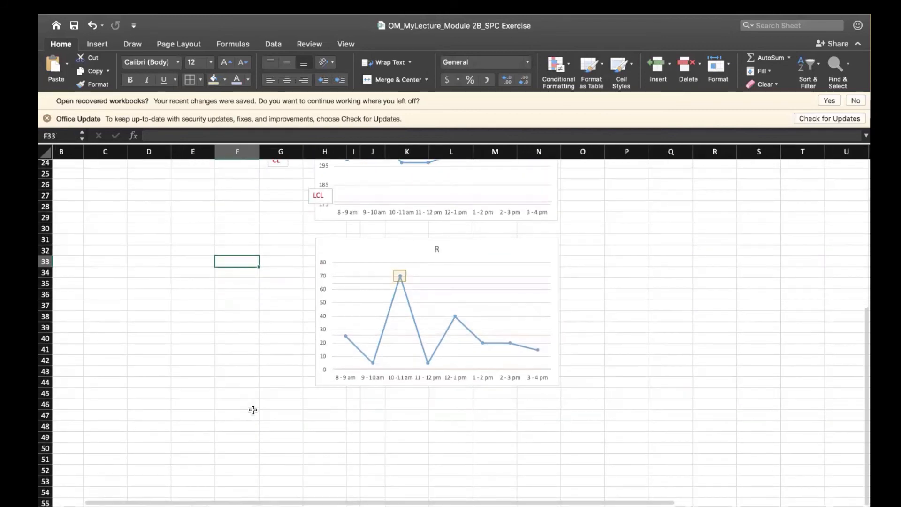
# Fill the Line 3 reading of the 10-11 am sample (cell E4) with light orange.
pyautogui.click(352, 457)
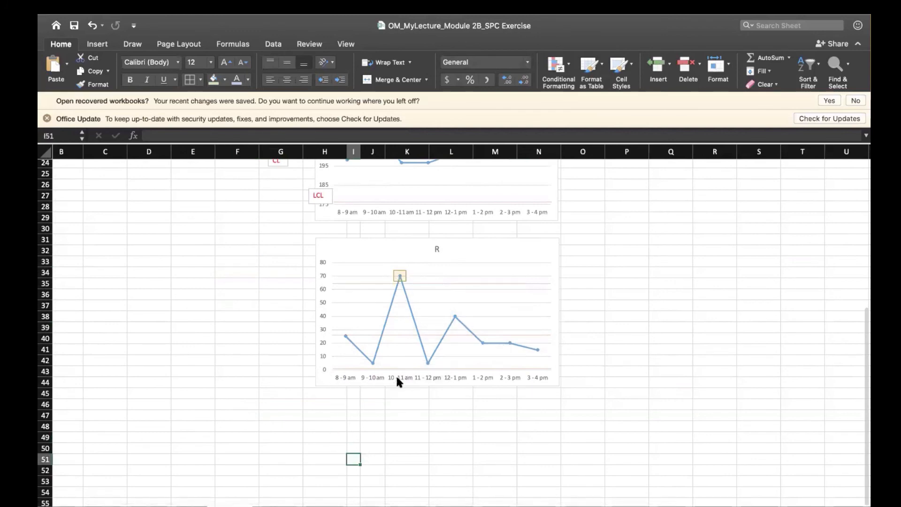
pyautogui.scroll(8, 397, 381)
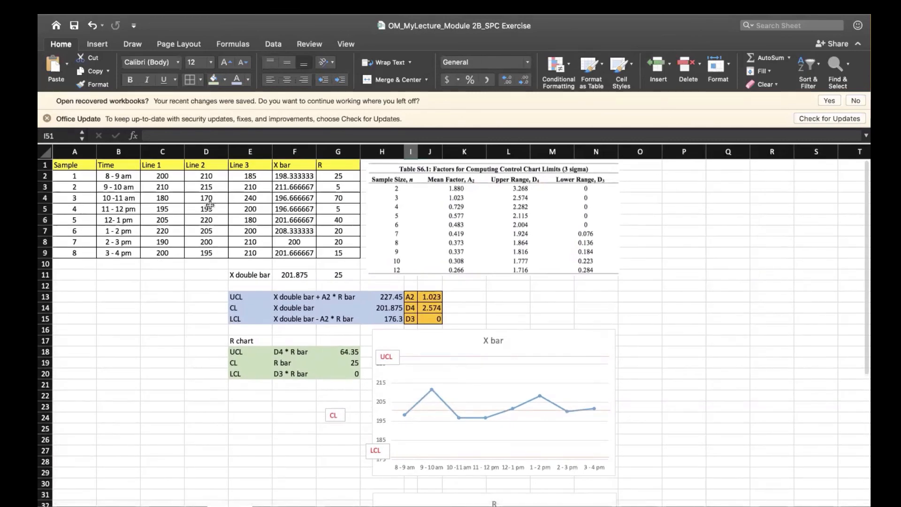
pyautogui.click(257, 200)
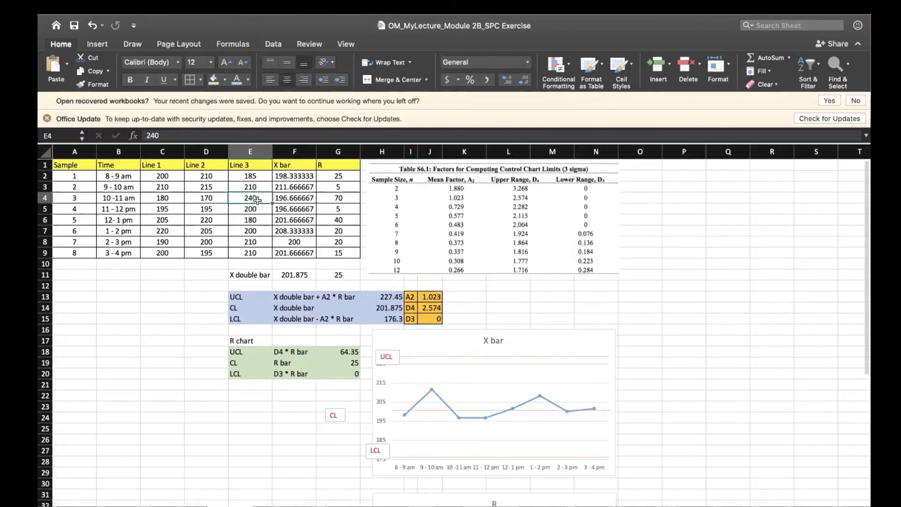
pyautogui.click(225, 79)
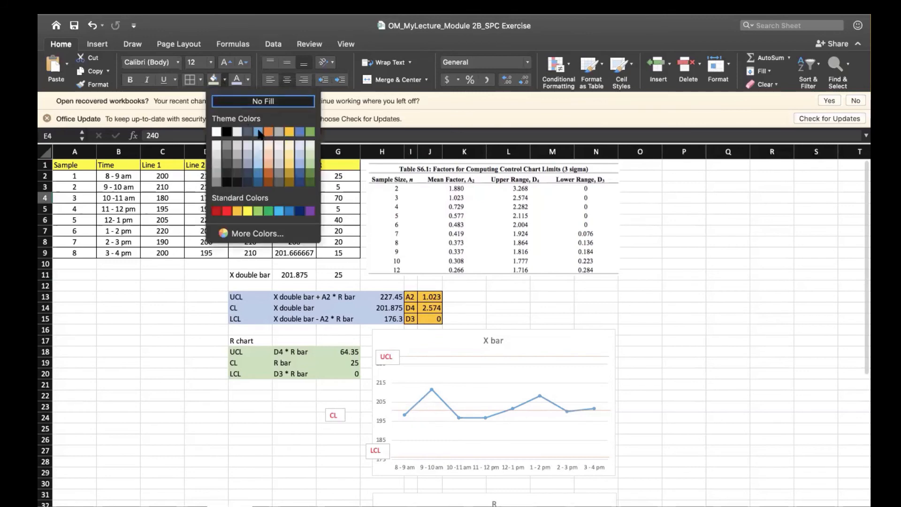
pyautogui.click(268, 167)
pyautogui.click(190, 338)
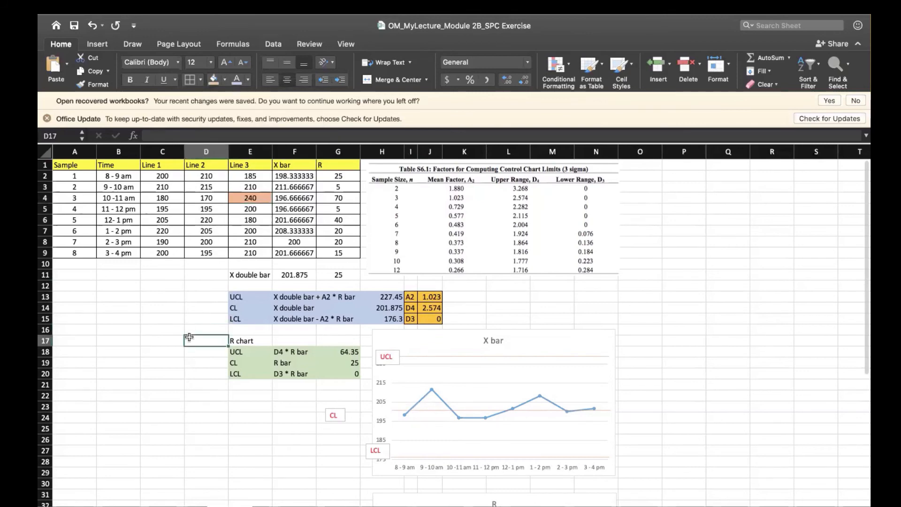
# Fill the Line 2 reading of the 10-11 am sample (cell D4) with dark gold.
pyautogui.click(203, 199)
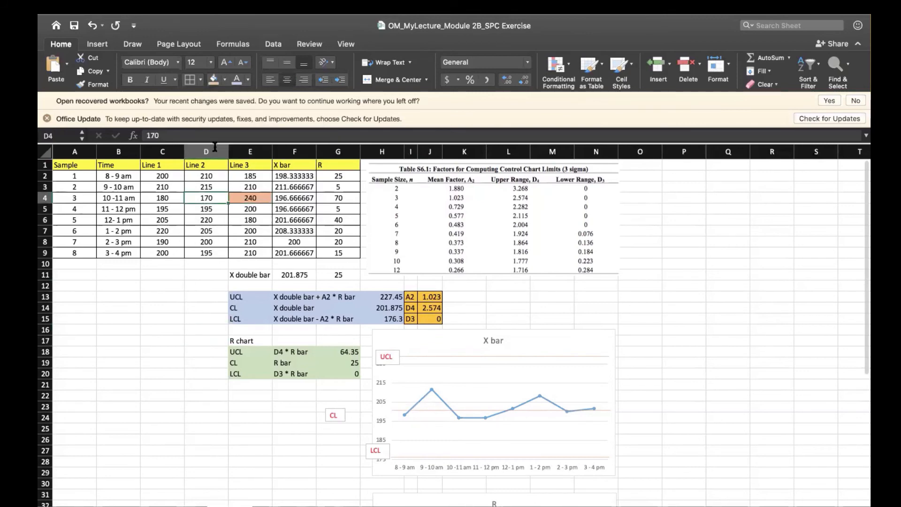
pyautogui.click(225, 79)
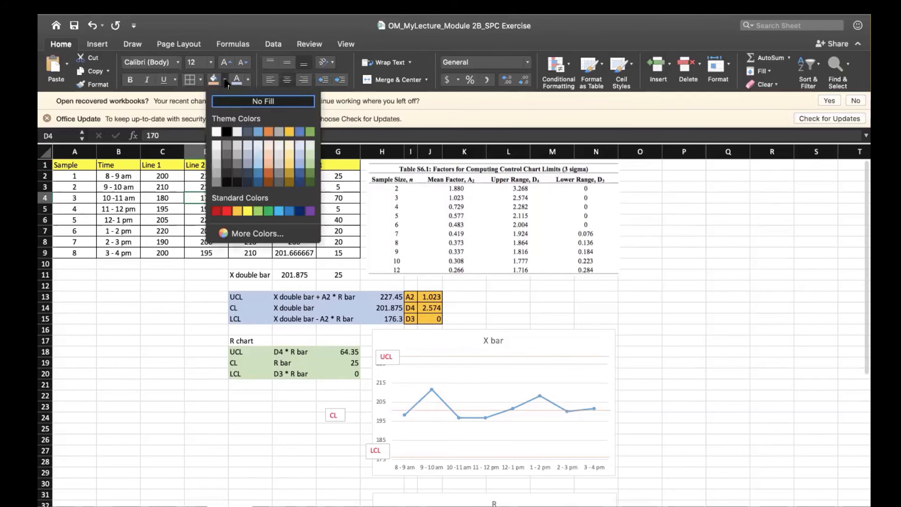
pyautogui.click(290, 173)
pyautogui.click(188, 289)
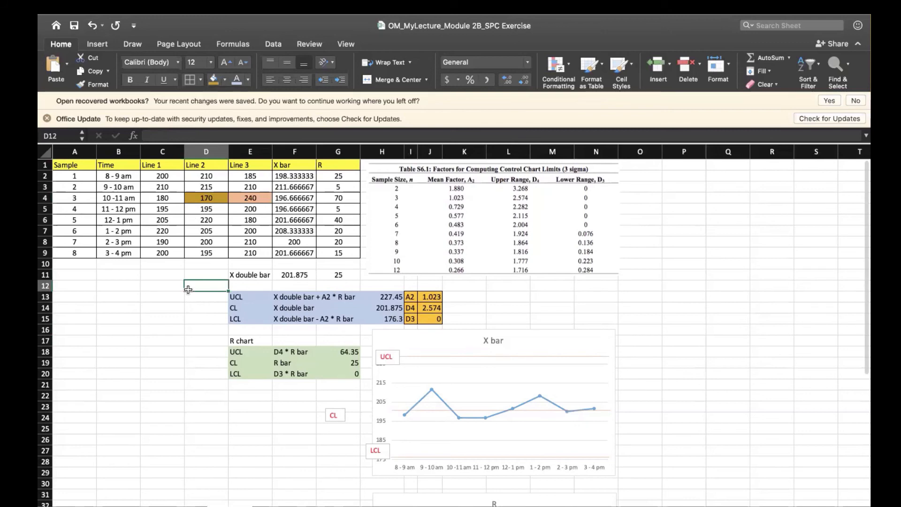
# Examine the highlighted Line 2 and Line 3 readings of the 10-11 am sample against the other Line 2 readings.
pyautogui.click(257, 200)
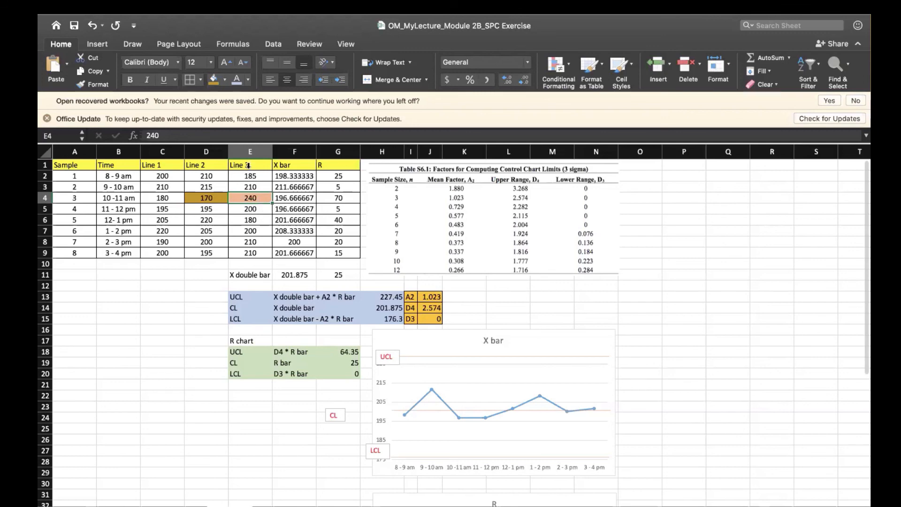
pyautogui.click(214, 198)
pyautogui.click(210, 178)
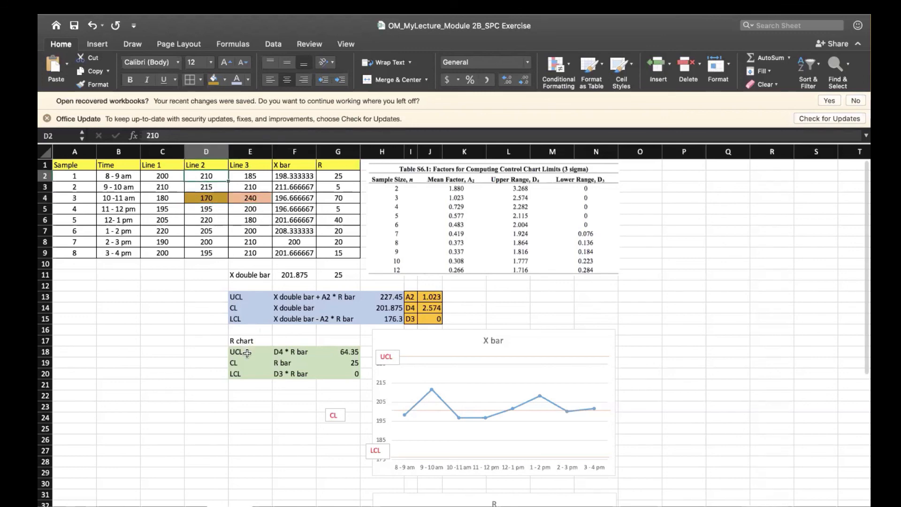
pyautogui.press('Down')
pyautogui.press('Down')
pyautogui.press('Down')
pyautogui.press('Down')
pyautogui.press('Down')
pyautogui.press('Down')
pyautogui.press('Down')
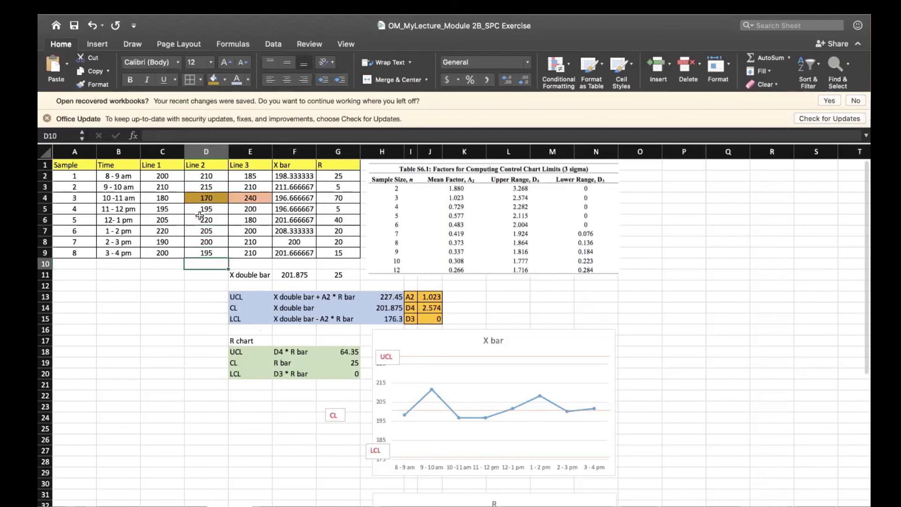
pyautogui.click(203, 199)
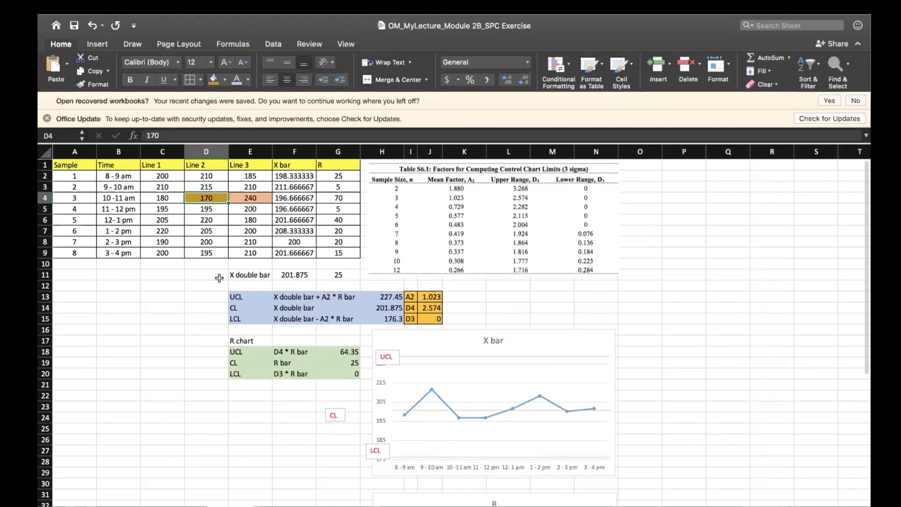
pyautogui.click(258, 202)
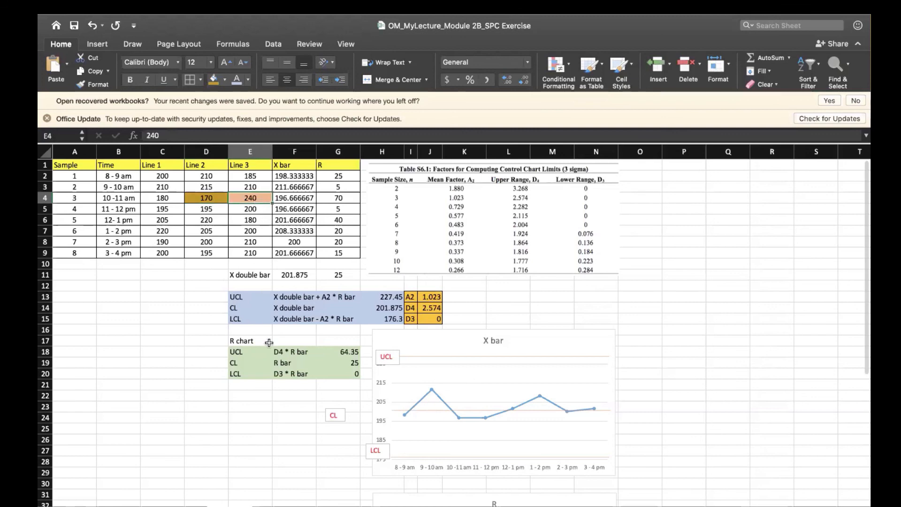